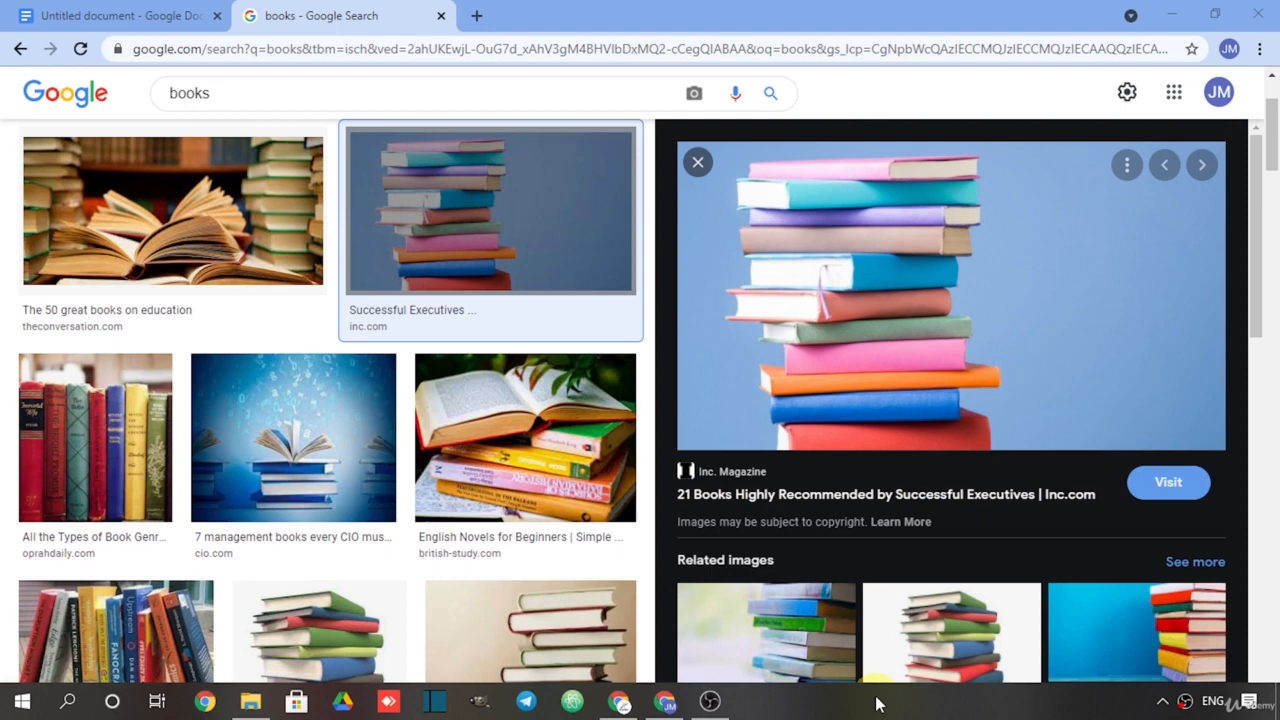
Step: Switch to the untitled document in Google Docs and add a blank line after the first paragraph
{"action": "left_click", "coordinate": [183, 13]}
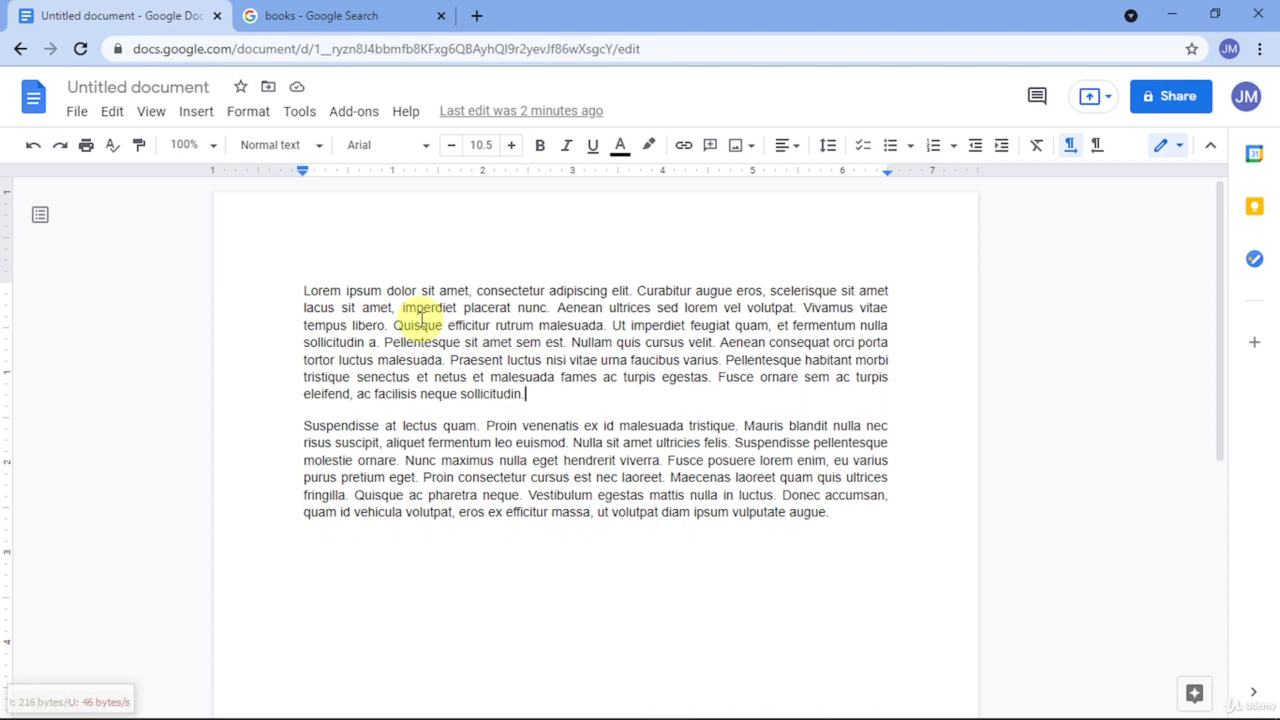
{"action": "left_click", "coordinate": [198, 114]}
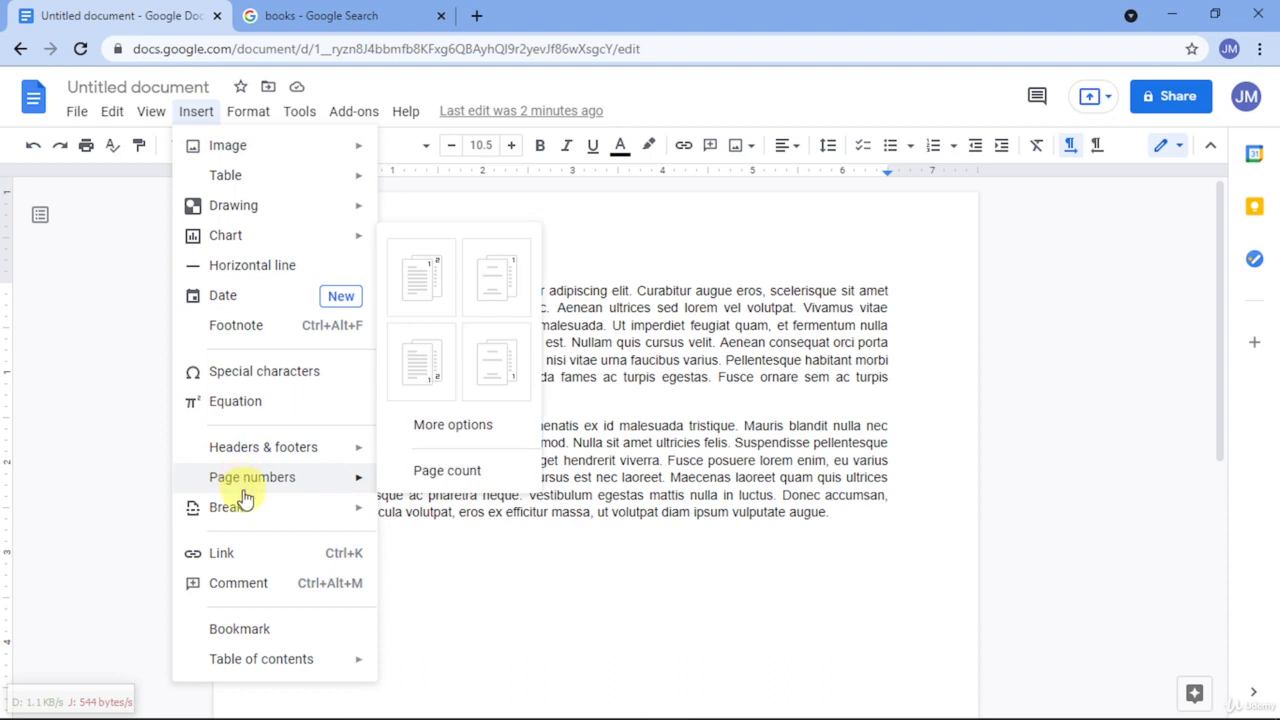
{"action": "mouse_move", "coordinate": [247, 505]}
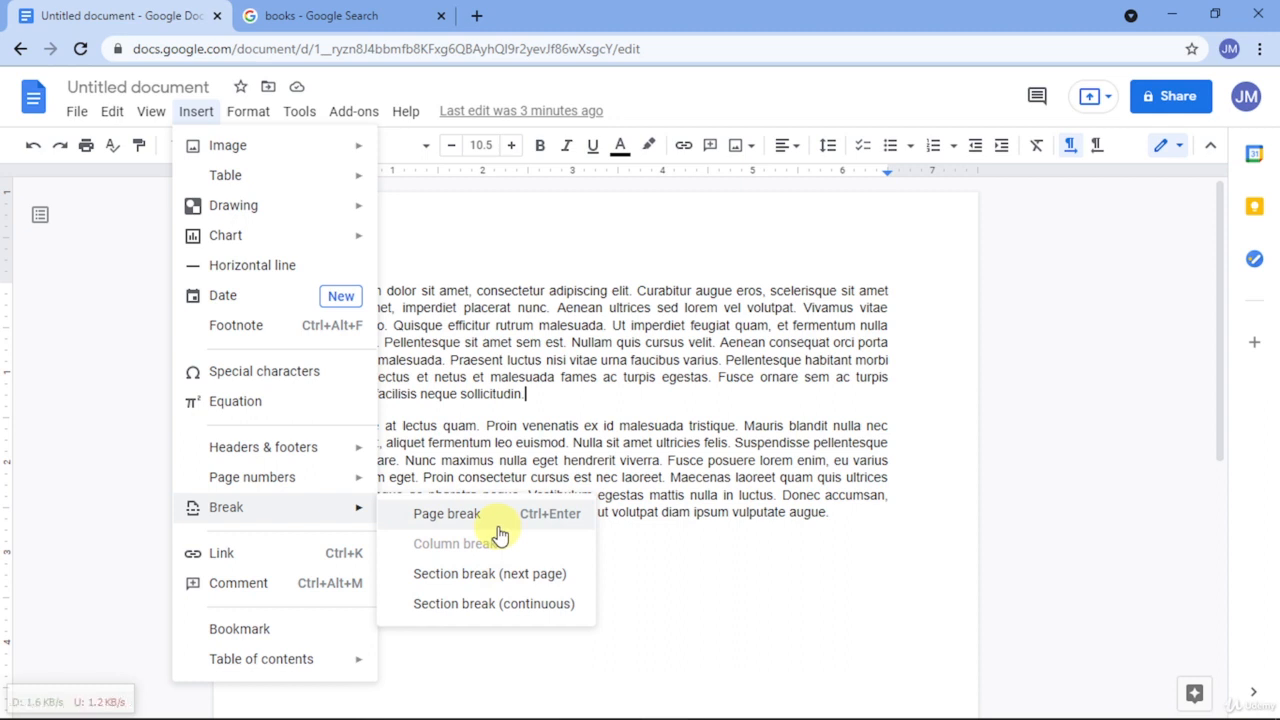
{"action": "left_click", "coordinate": [531, 398]}
{"action": "key", "text": "Return"}
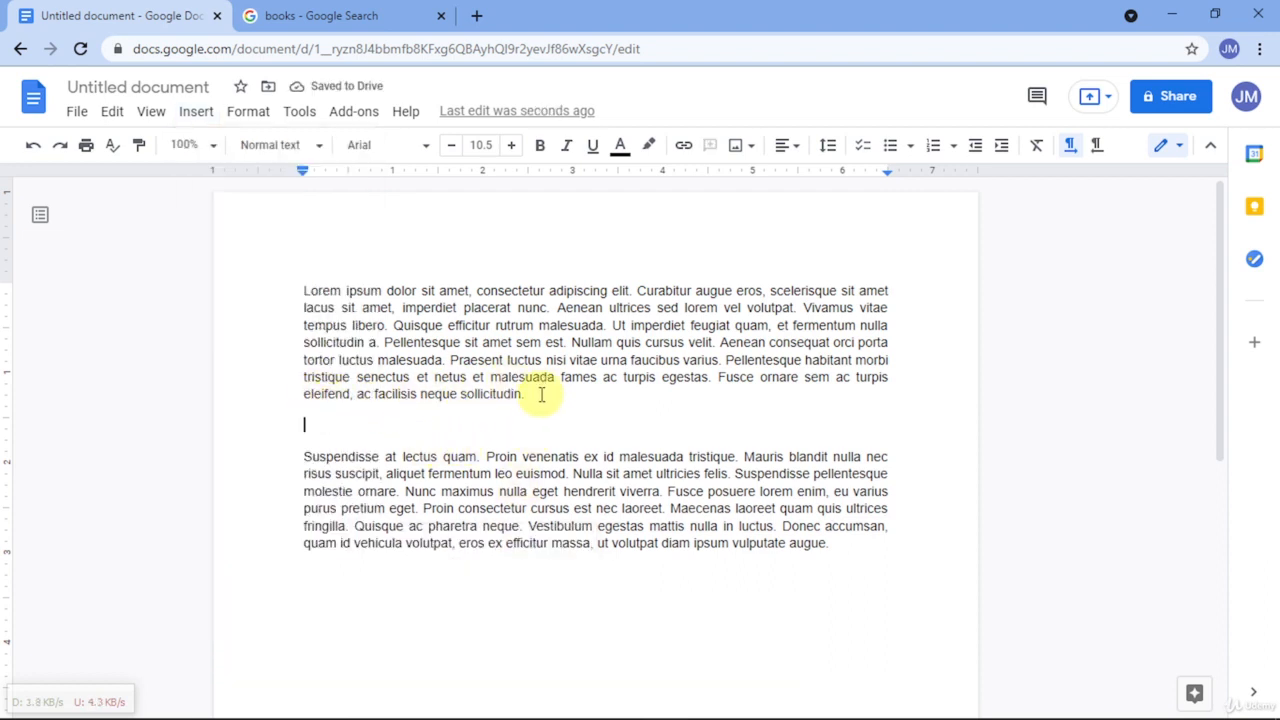
Step: Insert a page break on the blank line between the two paragraphs and undo it
{"action": "left_click_drag", "start_coordinate": [537, 391], "coordinate": [292, 291]}
{"action": "left_click_drag", "start_coordinate": [304, 456], "coordinate": [884, 577]}
{"action": "left_click", "coordinate": [326, 418]}
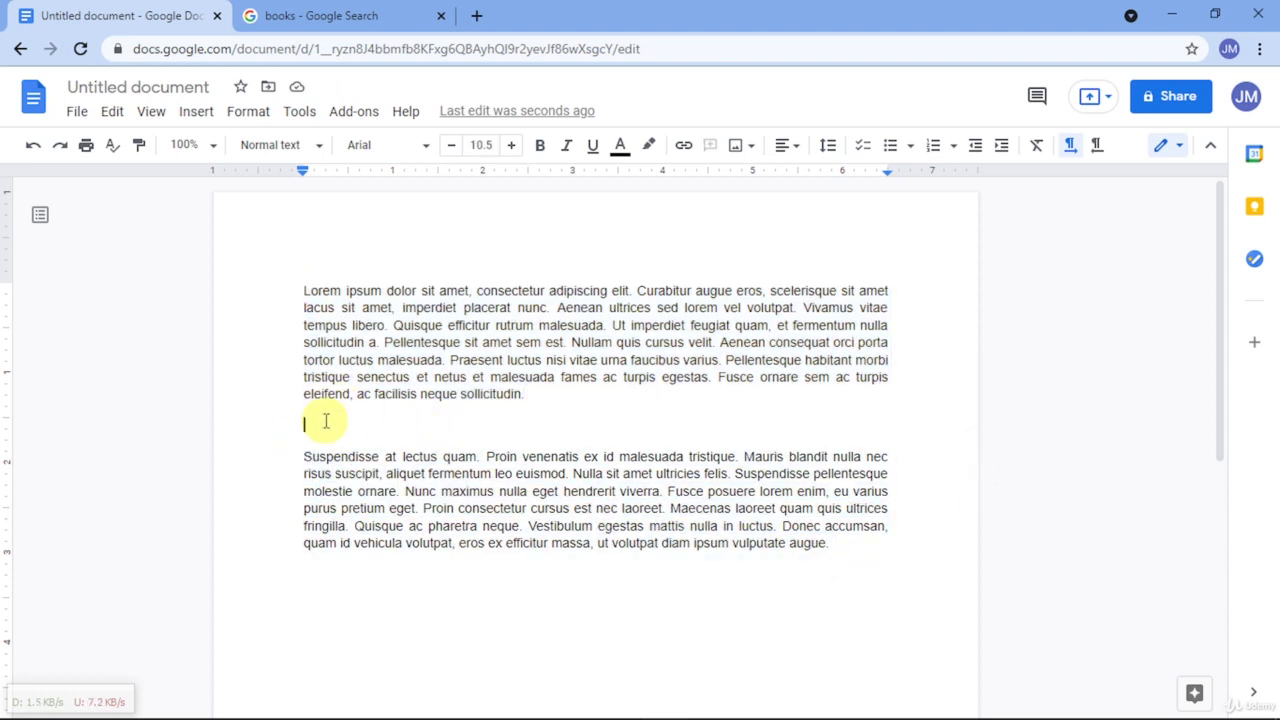
{"action": "left_click", "coordinate": [200, 114]}
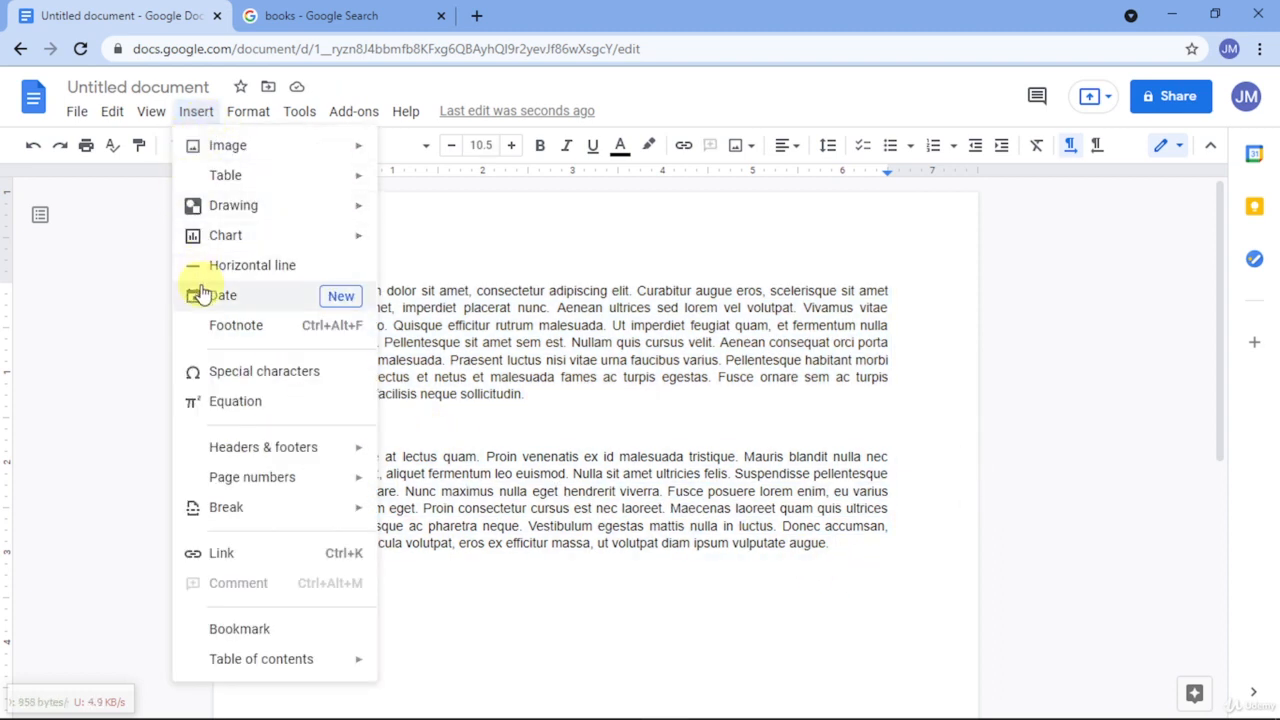
{"action": "mouse_move", "coordinate": [323, 510]}
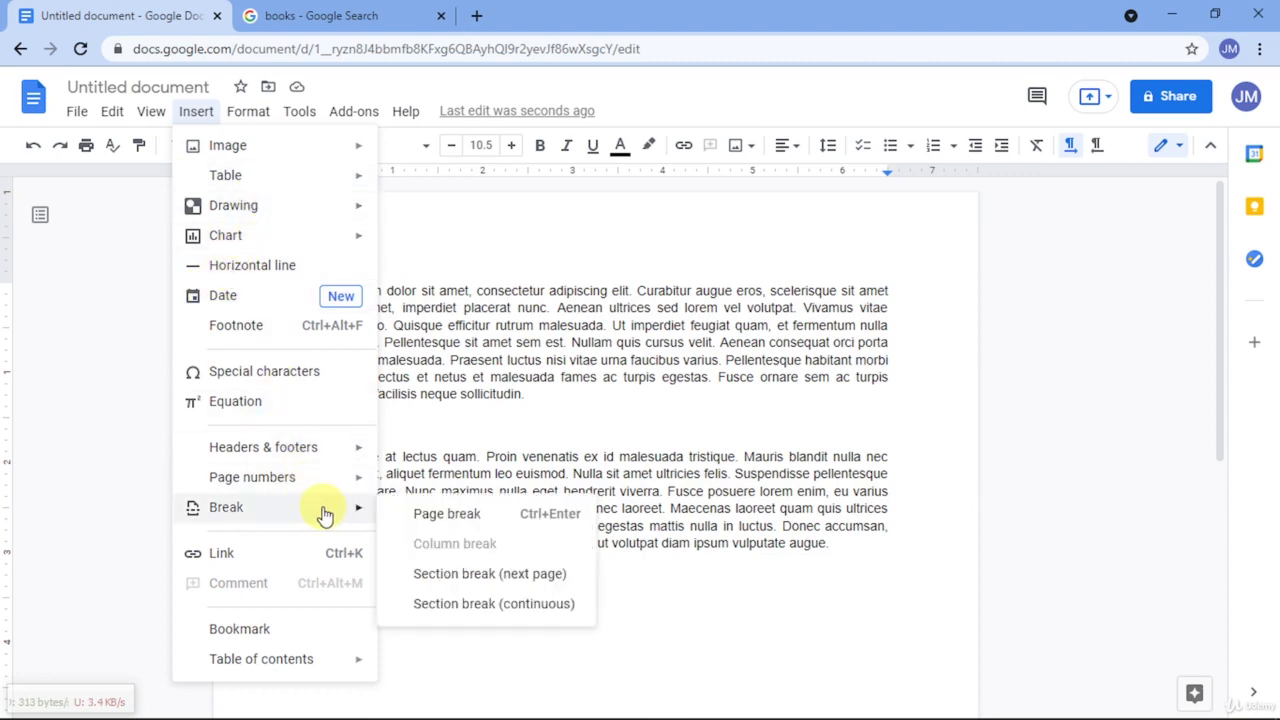
{"action": "left_click", "coordinate": [441, 514]}
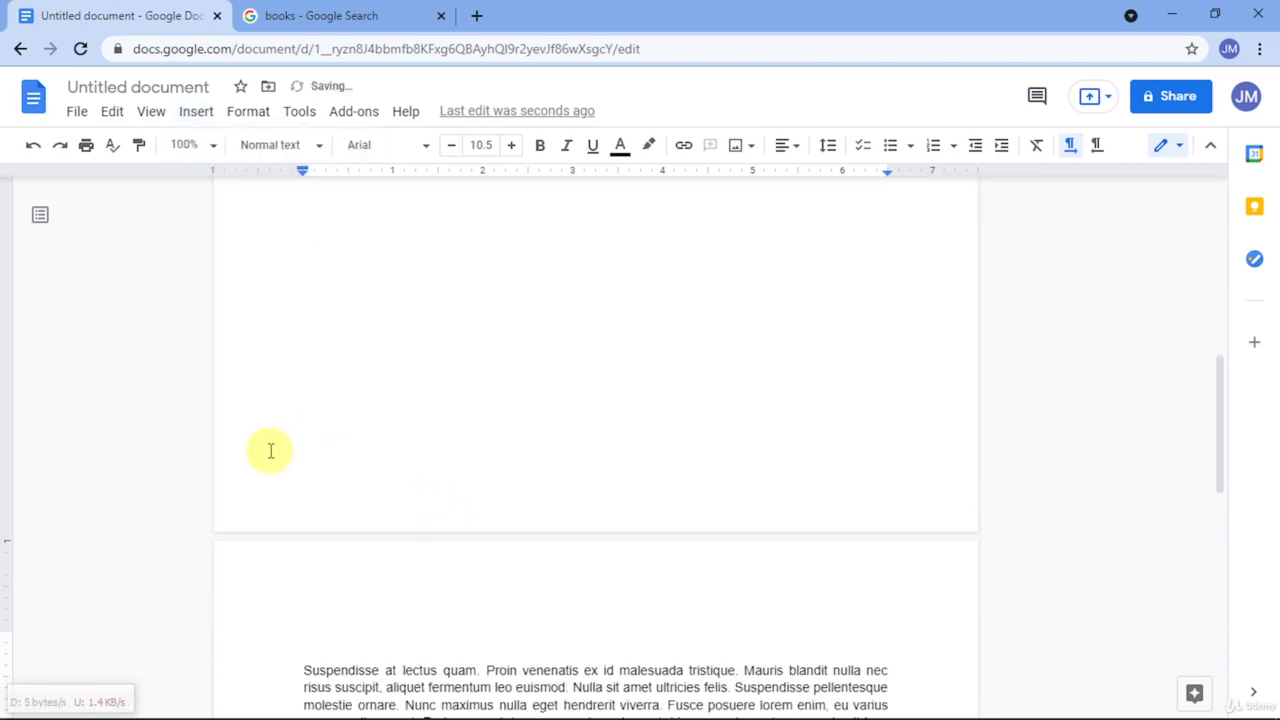
{"action": "scroll", "coordinate": [449, 503], "scroll_direction": "down", "scroll_amount": 3}
{"action": "scroll", "coordinate": [486, 528], "scroll_direction": "up", "scroll_amount": 5}
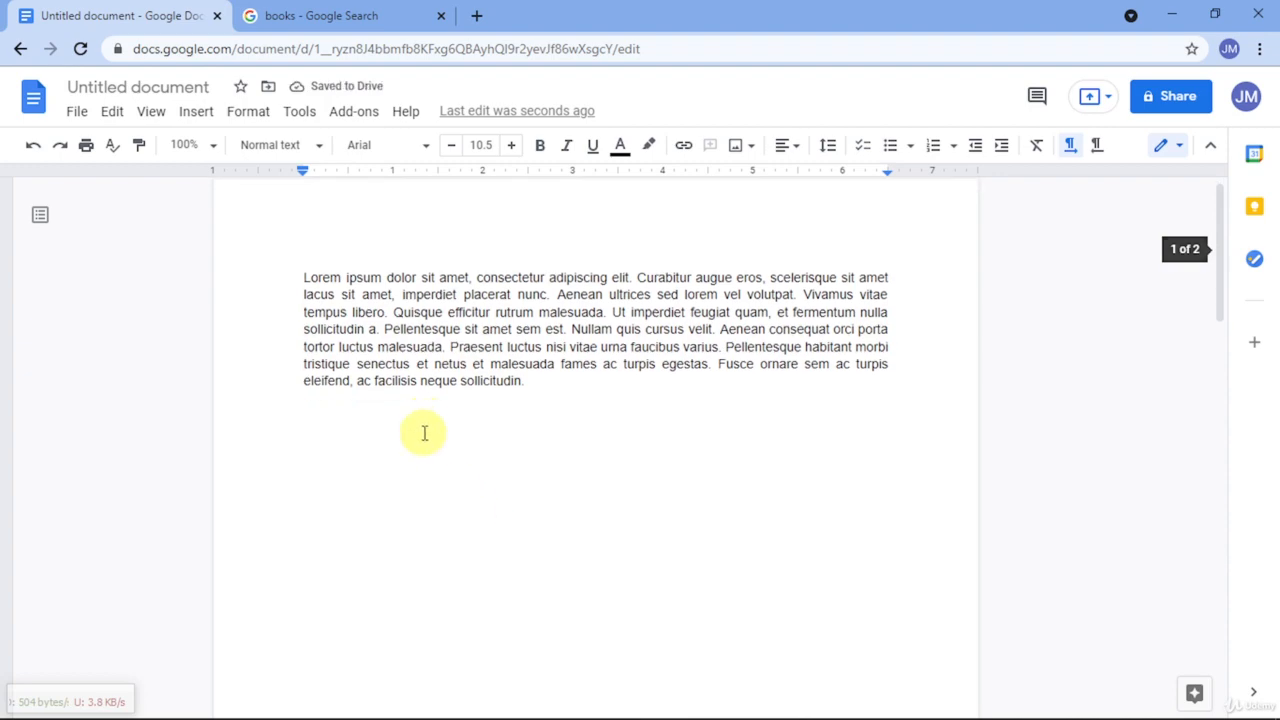
{"action": "scroll", "coordinate": [427, 447], "scroll_direction": "down", "scroll_amount": 5}
{"action": "key", "text": "ctrl+z"}
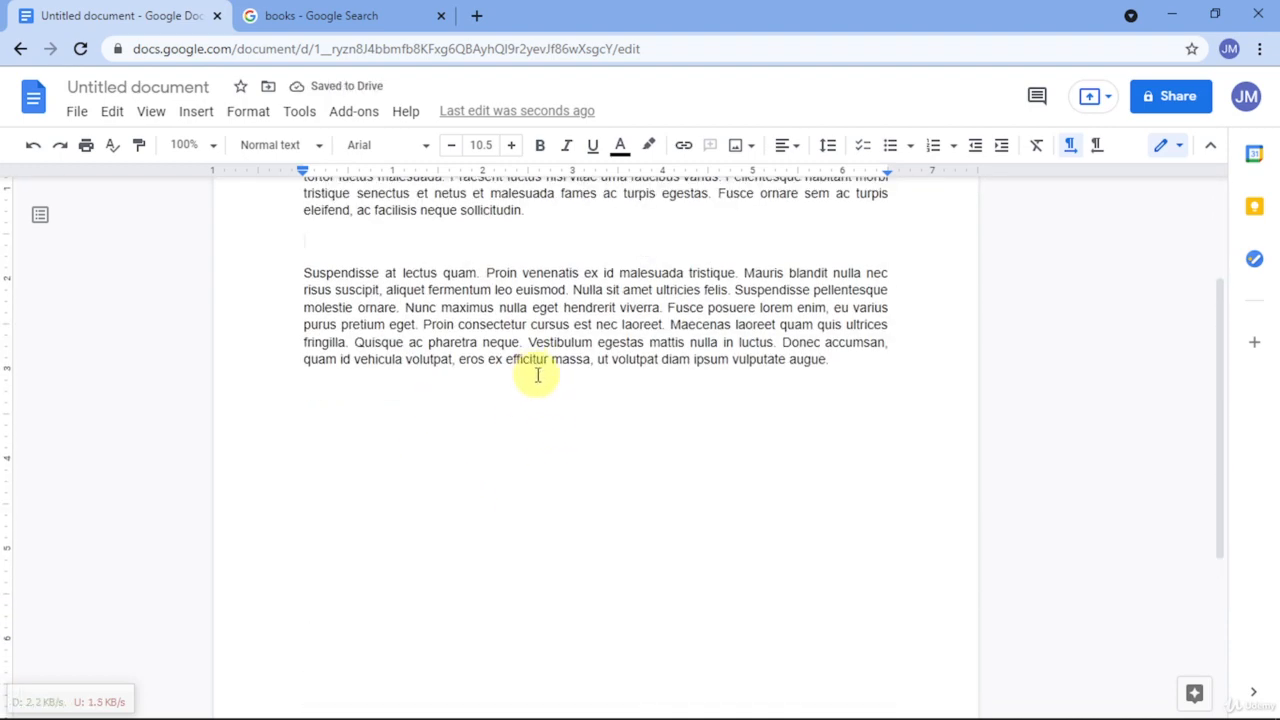
{"action": "scroll", "coordinate": [478, 307], "scroll_direction": "up", "scroll_amount": 2}
Step: Format both paragraphs into a two-column layout
{"action": "left_click", "coordinate": [190, 111]}
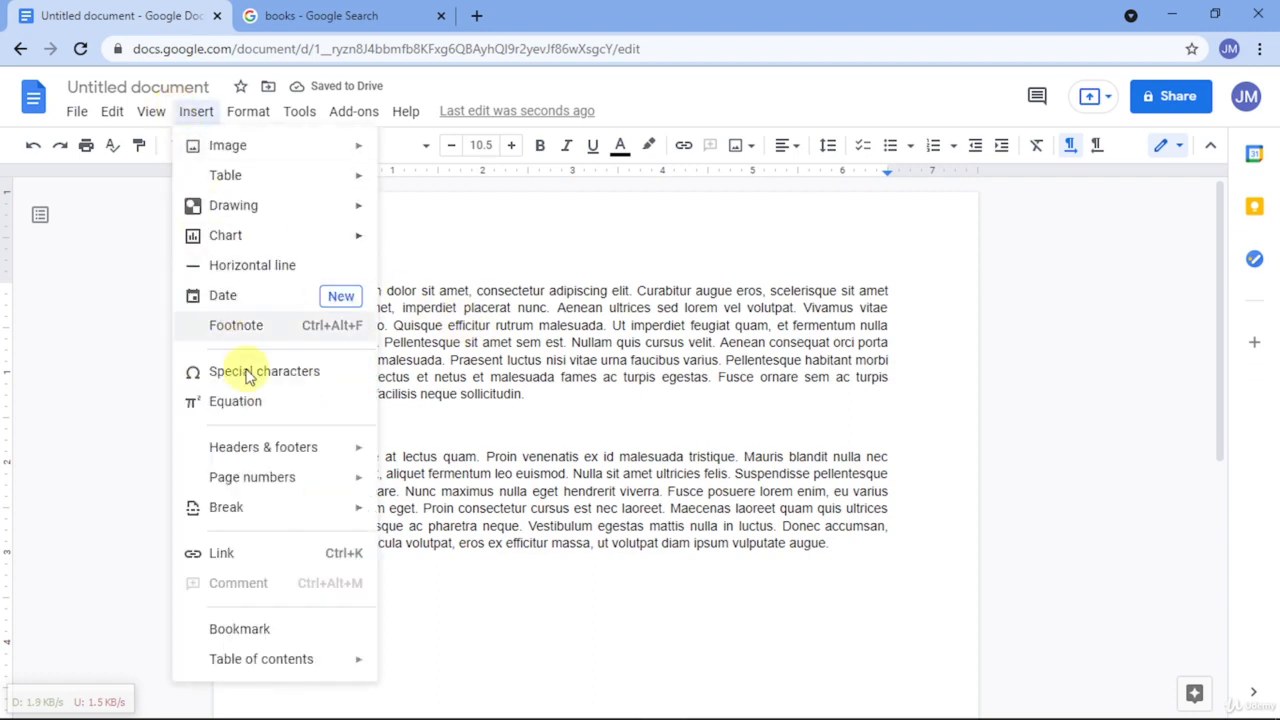
{"action": "mouse_move", "coordinate": [295, 479]}
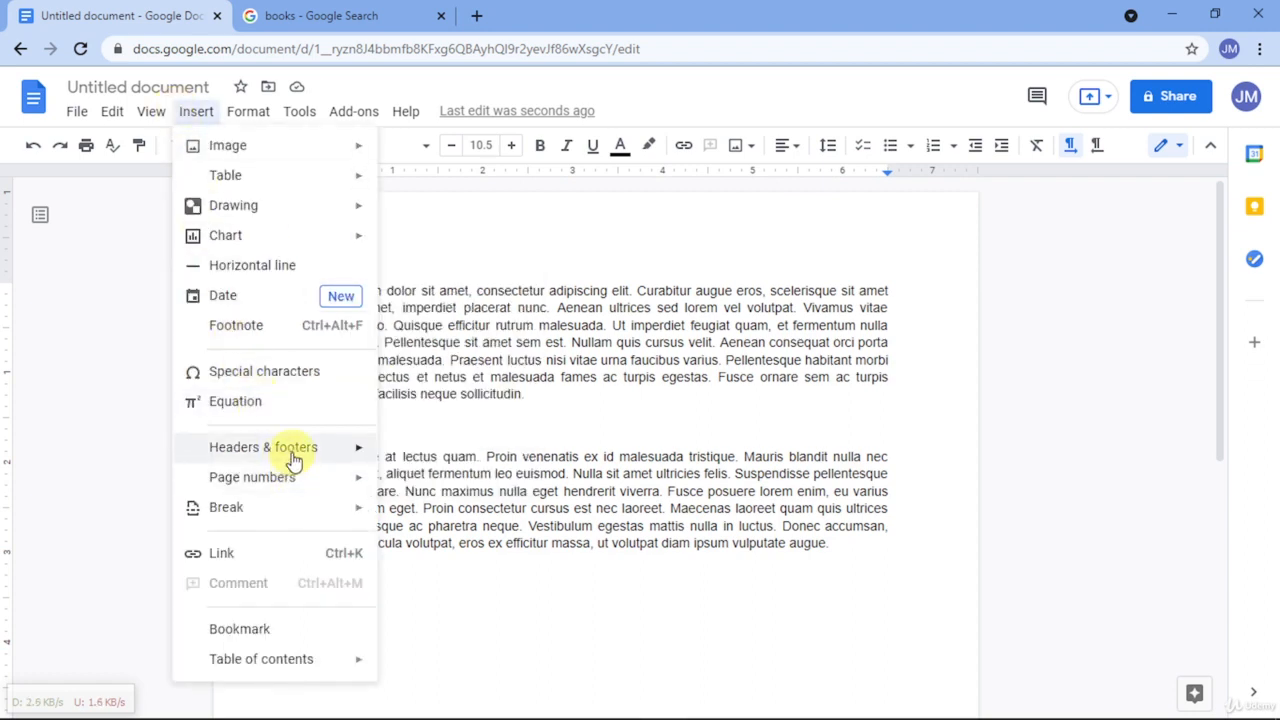
{"action": "mouse_move", "coordinate": [308, 505]}
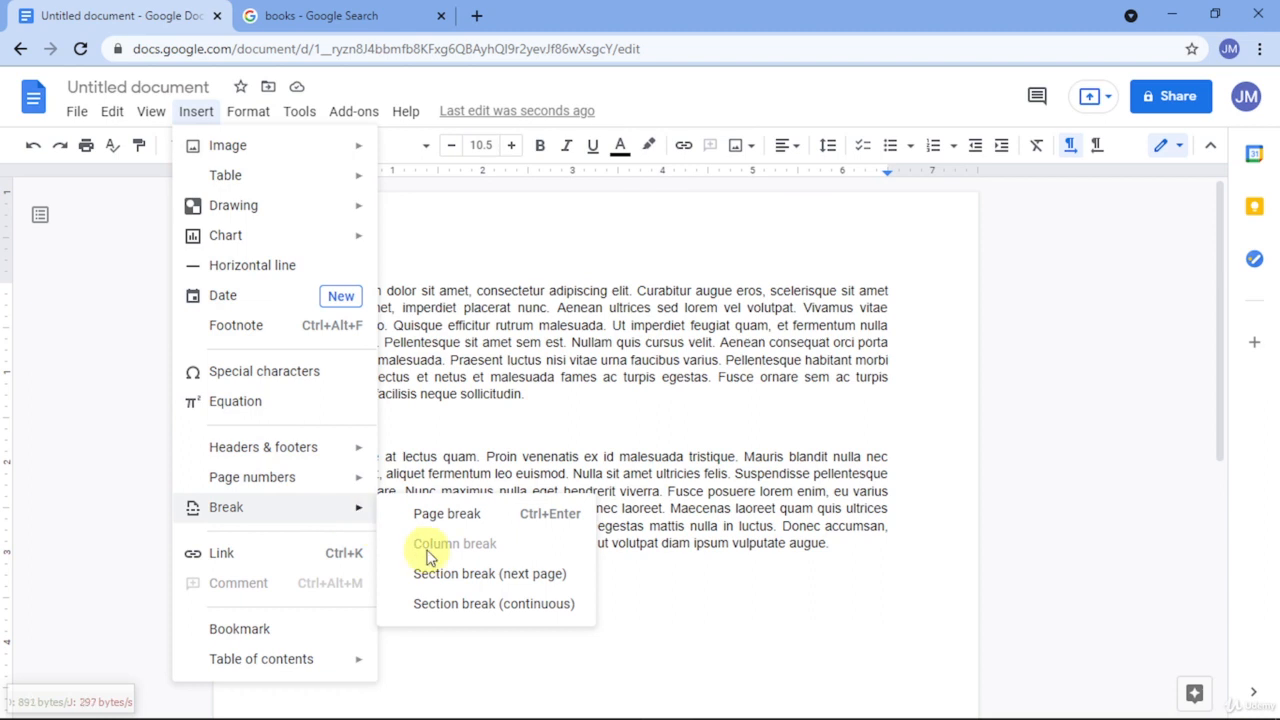
{"action": "left_click_drag", "start_coordinate": [980, 634], "coordinate": [305, 288]}
{"action": "left_click", "coordinate": [246, 112]}
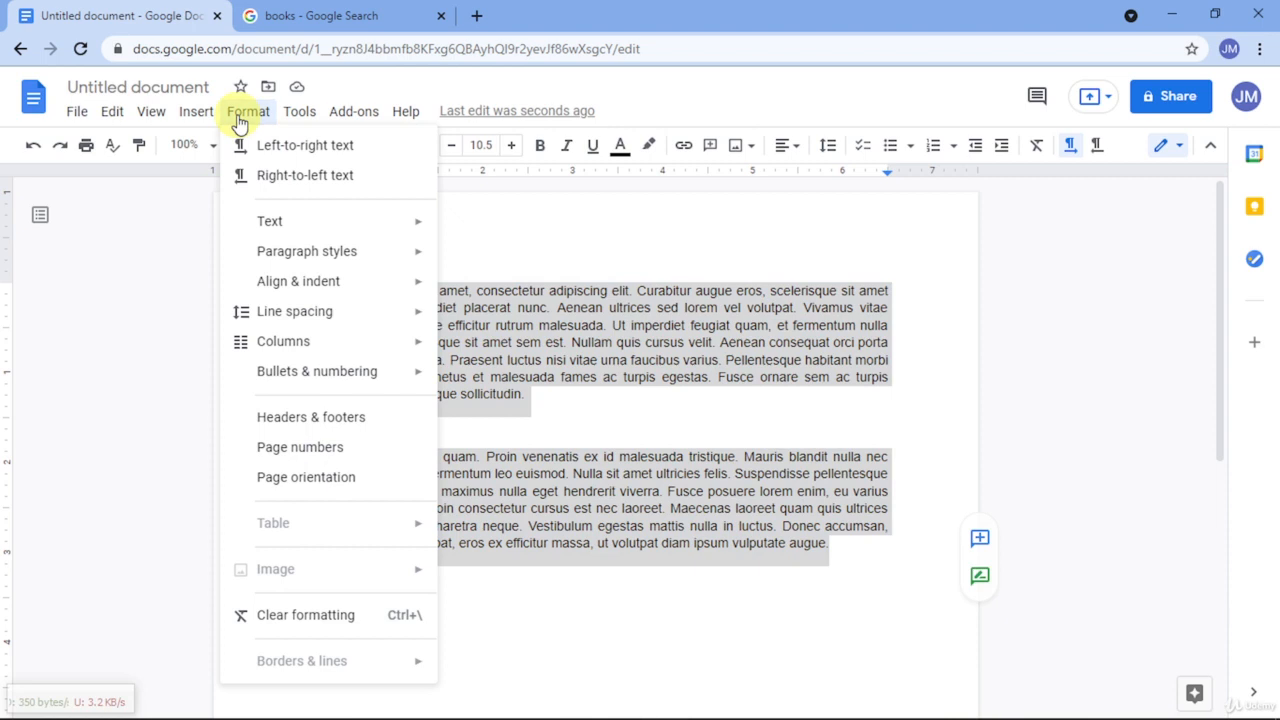
{"action": "mouse_move", "coordinate": [317, 345]}
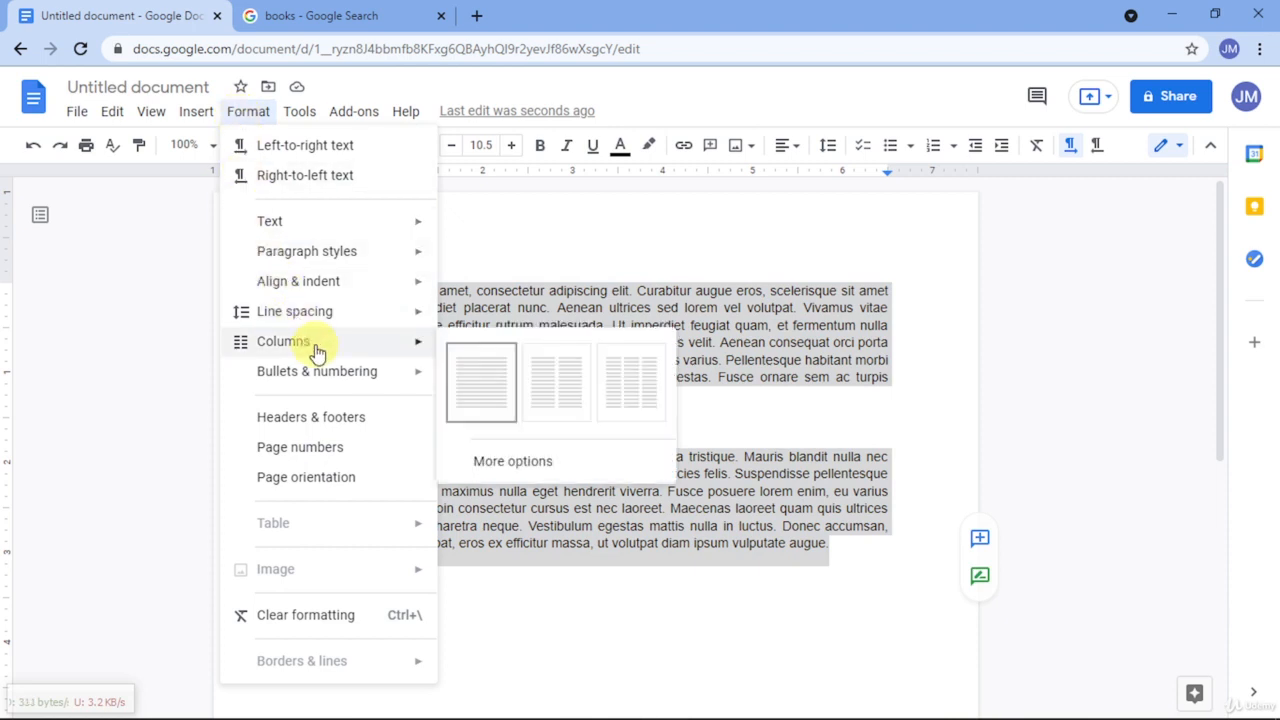
{"action": "left_click", "coordinate": [566, 392]}
{"action": "left_click", "coordinate": [710, 520]}
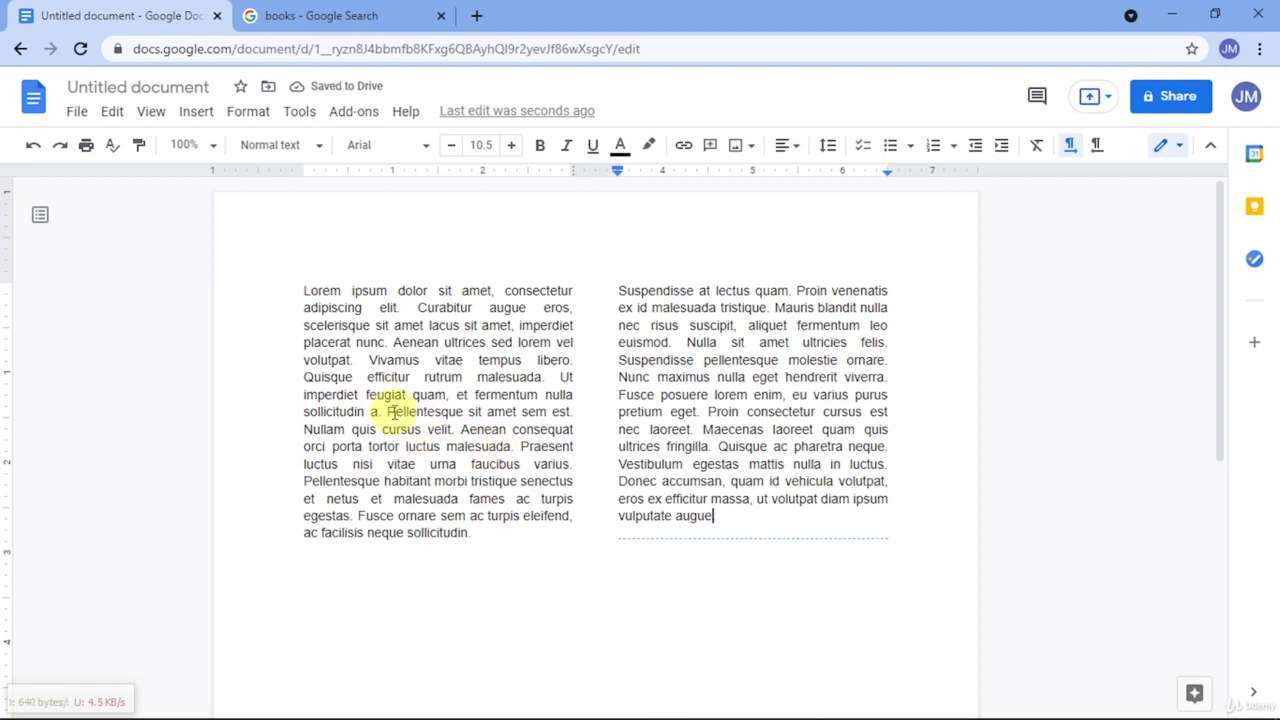
Step: Insert a column break in the first paragraph before "Pellentesque sit amet sem est"
{"action": "left_click", "coordinate": [382, 411]}
{"action": "left_click", "coordinate": [195, 111]}
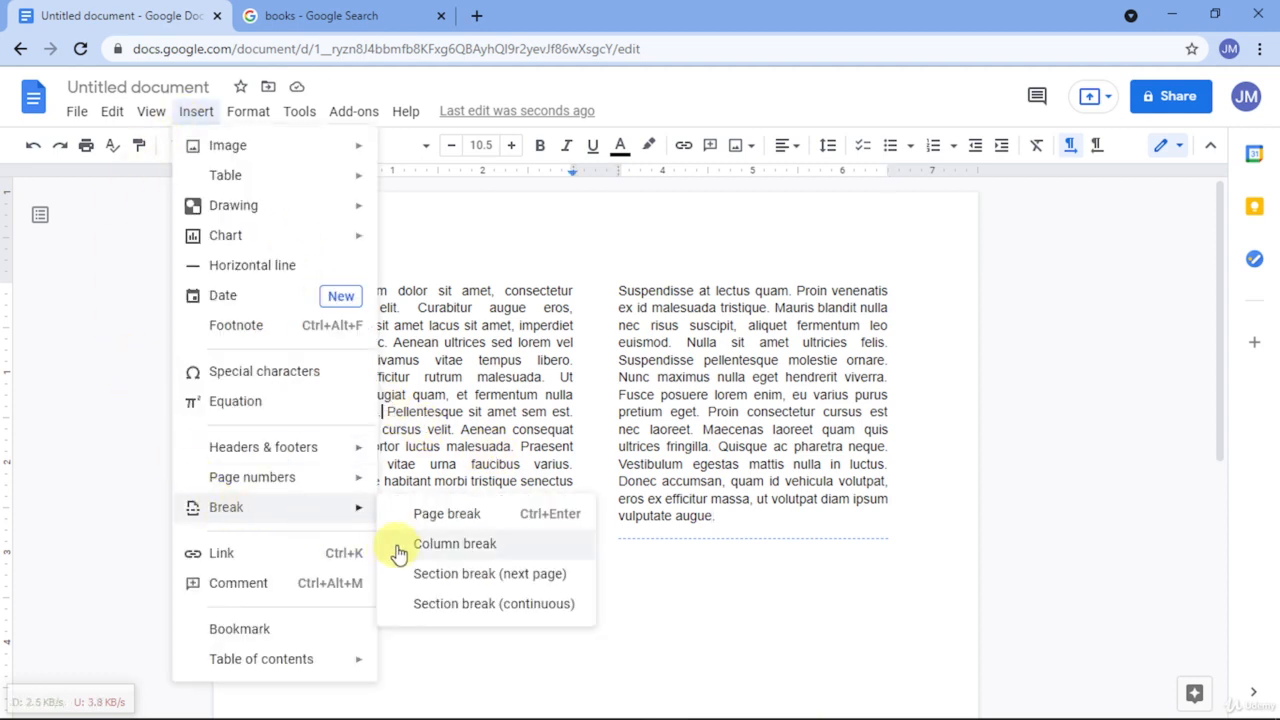
{"action": "left_click", "coordinate": [420, 543]}
{"action": "scroll", "coordinate": [760, 491], "scroll_direction": "down", "scroll_amount": 5}
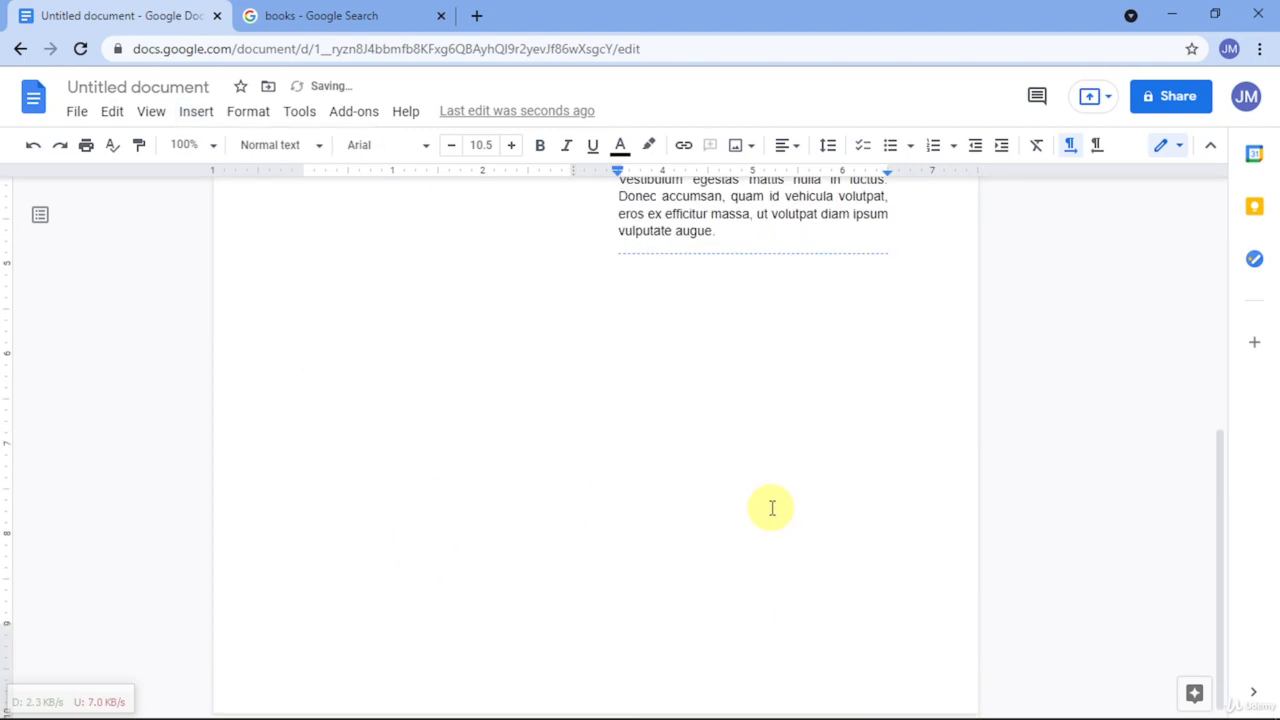
{"action": "scroll", "coordinate": [766, 506], "scroll_direction": "up", "scroll_amount": 5}
Step: Undo the column break and the two-column layout, and review the available break types
{"action": "key", "text": "ctrl+z"}
{"action": "key", "text": "ctrl+z"}
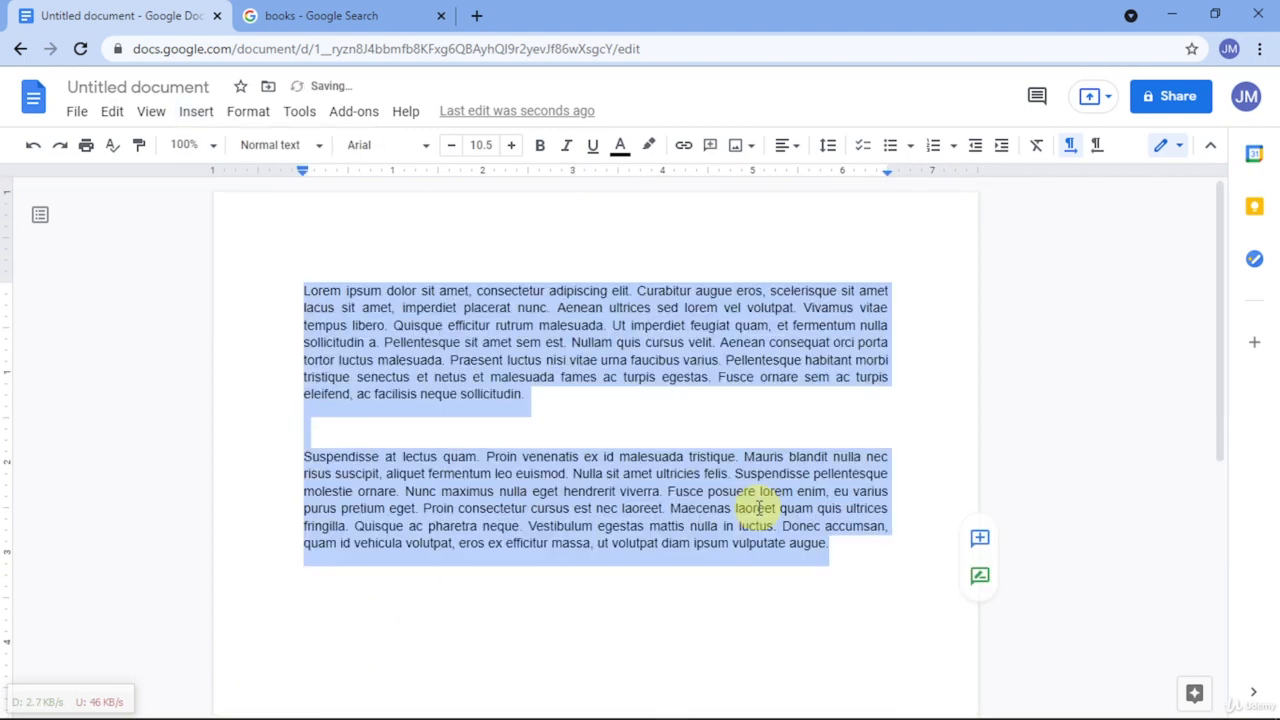
{"action": "left_click", "coordinate": [200, 110]}
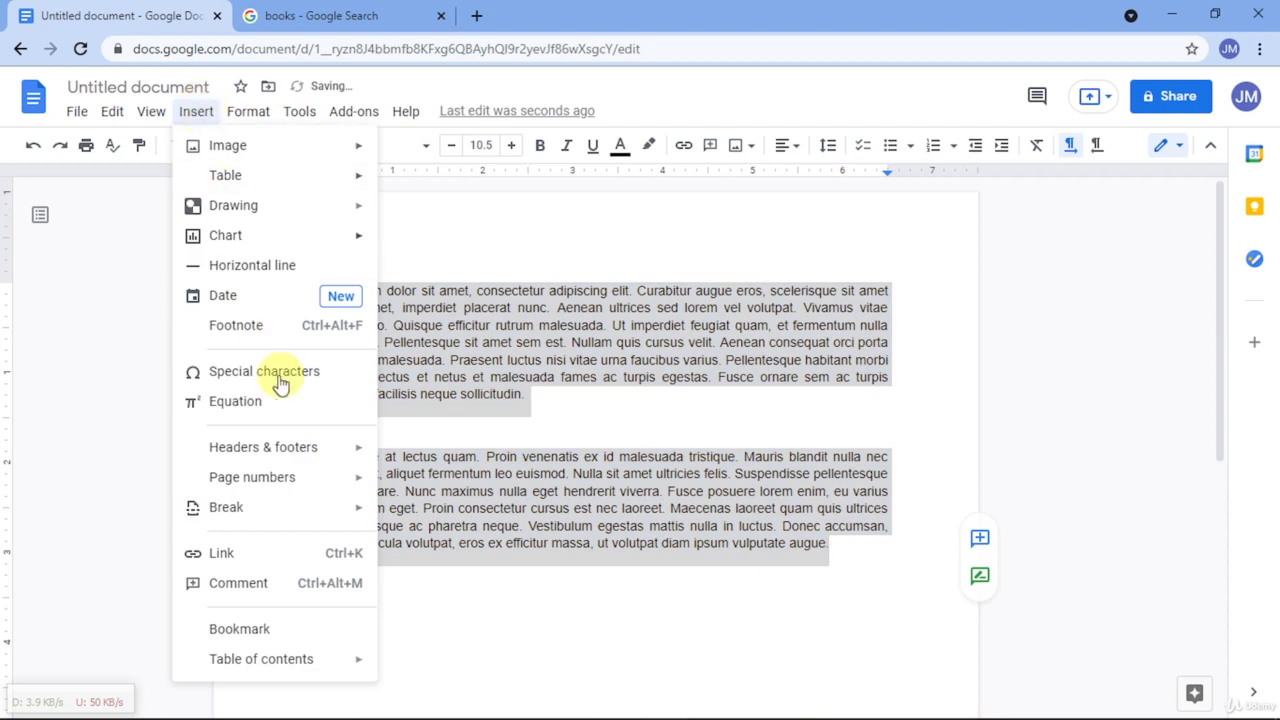
{"action": "mouse_move", "coordinate": [294, 506]}
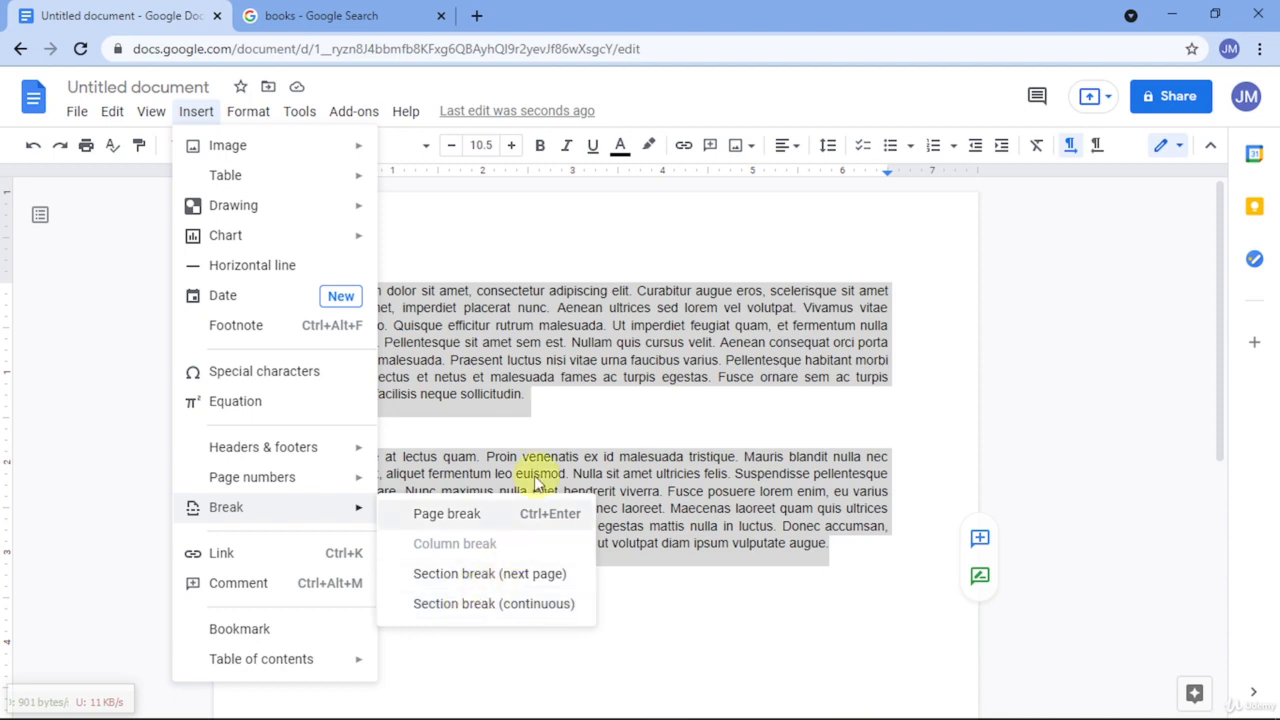
{"action": "left_click", "coordinate": [549, 409]}
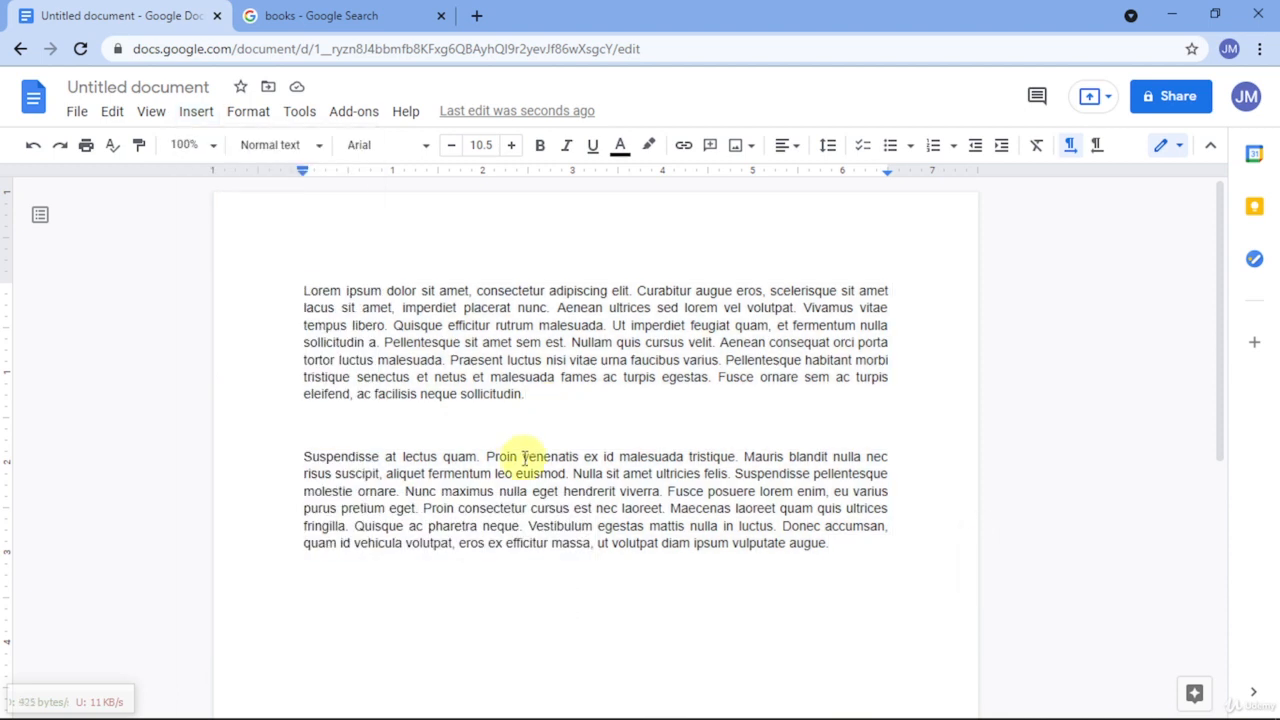
Step: Open the page header for editing and return to the body text
{"action": "double_click", "coordinate": [408, 233]}
{"action": "scroll", "coordinate": [480, 420], "scroll_direction": "down", "scroll_amount": 5}
{"action": "scroll", "coordinate": [592, 517], "scroll_direction": "up", "scroll_amount": 5}
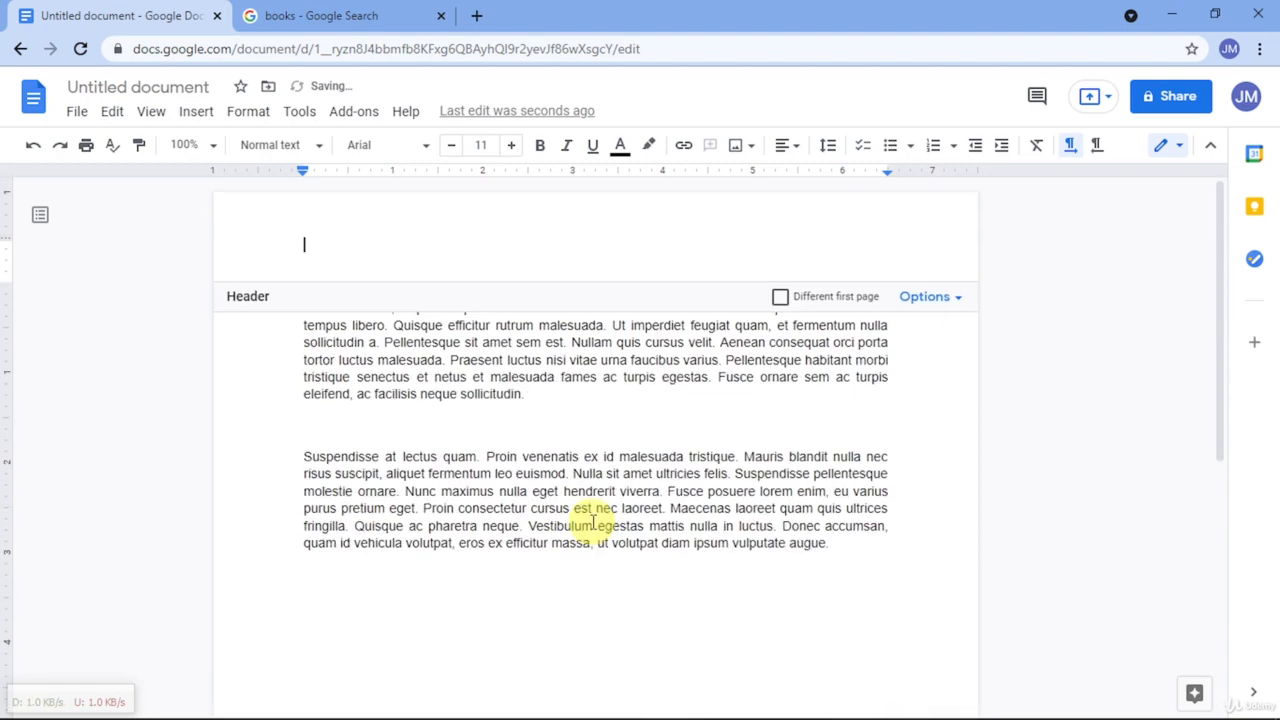
{"action": "left_click", "coordinate": [592, 521]}
Step: Extend the document to 15 pages by adding repeated page breaks after the last paragraph
{"action": "left_click", "coordinate": [585, 636]}
{"action": "key", "text": "ctrl+Return"}
{"action": "key", "text": "ctrl+Return"}
{"action": "key", "text": "ctrl+Return"}
{"action": "key", "text": "ctrl+Return"}
{"action": "key", "text": "ctrl+Return"}
{"action": "key", "text": "ctrl+Return"}
{"action": "key", "text": "ctrl+Return"}
{"action": "key", "text": "ctrl+Return"}
{"action": "key", "text": "ctrl+Return"}
{"action": "key", "text": "ctrl+Return"}
{"action": "key", "text": "ctrl+Return"}
{"action": "key", "text": "ctrl+Return"}
{"action": "key", "text": "ctrl+Return"}
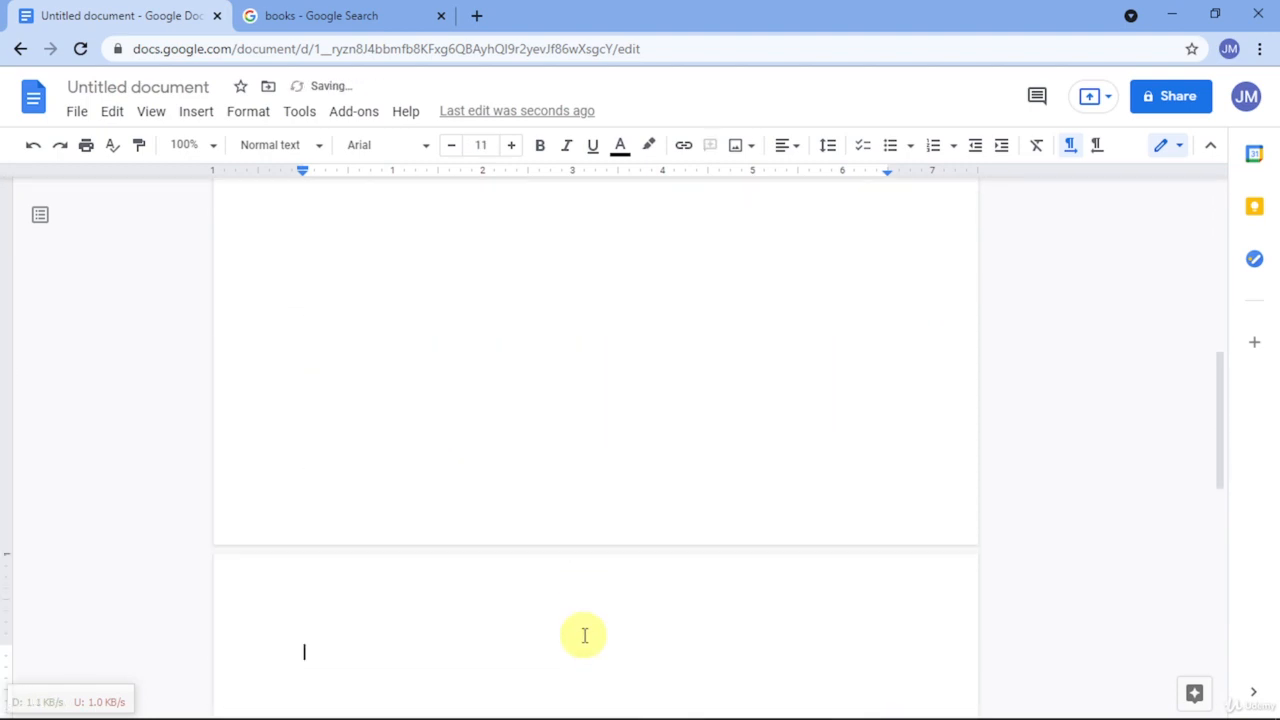
{"action": "scroll", "coordinate": [583, 637], "scroll_direction": "down", "scroll_amount": 1}
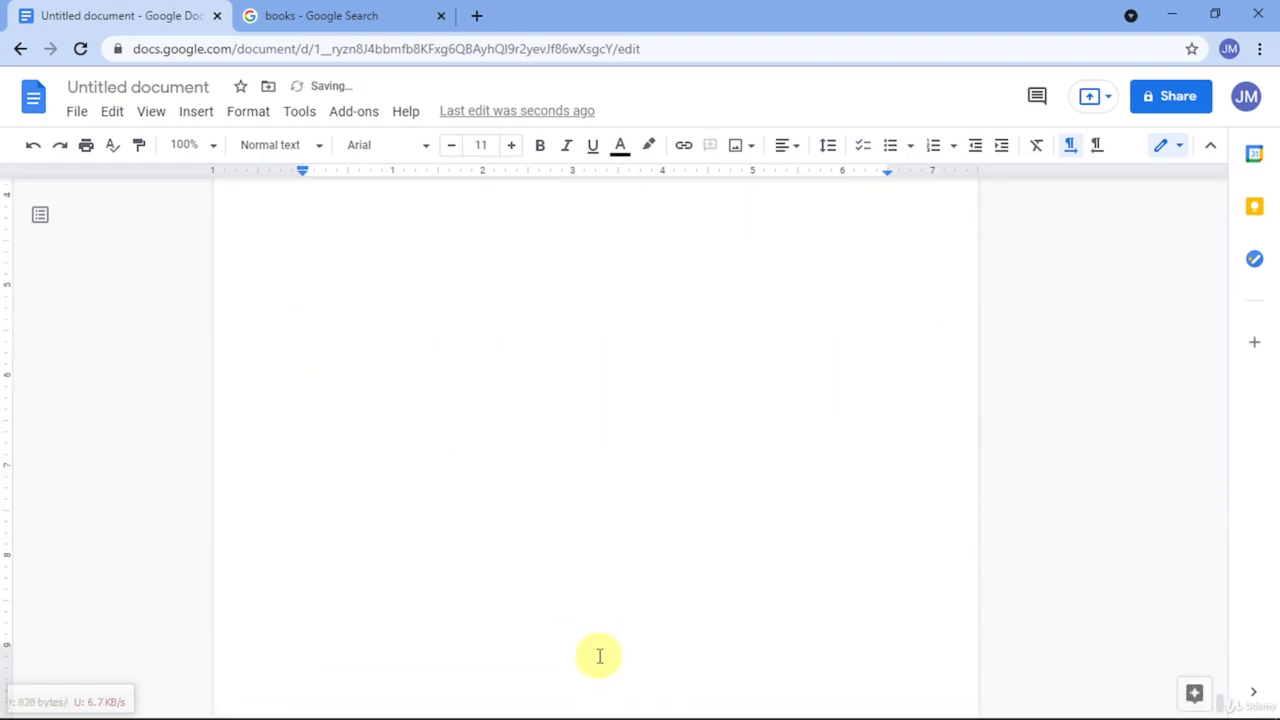
{"action": "scroll", "coordinate": [620, 655], "scroll_direction": "up", "scroll_amount": 11}
{"action": "scroll", "coordinate": [960, 658], "scroll_direction": "down", "scroll_amount": 3}
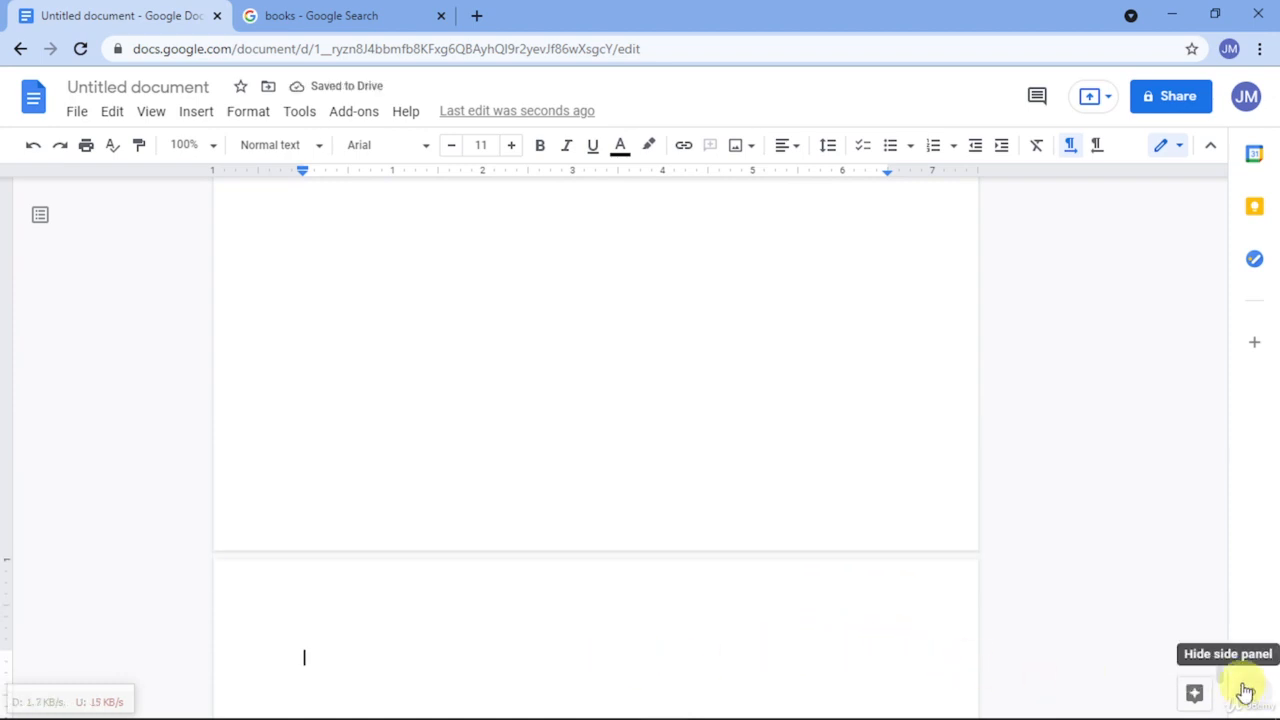
{"action": "scroll", "coordinate": [1017, 651], "scroll_direction": "down", "scroll_amount": 4}
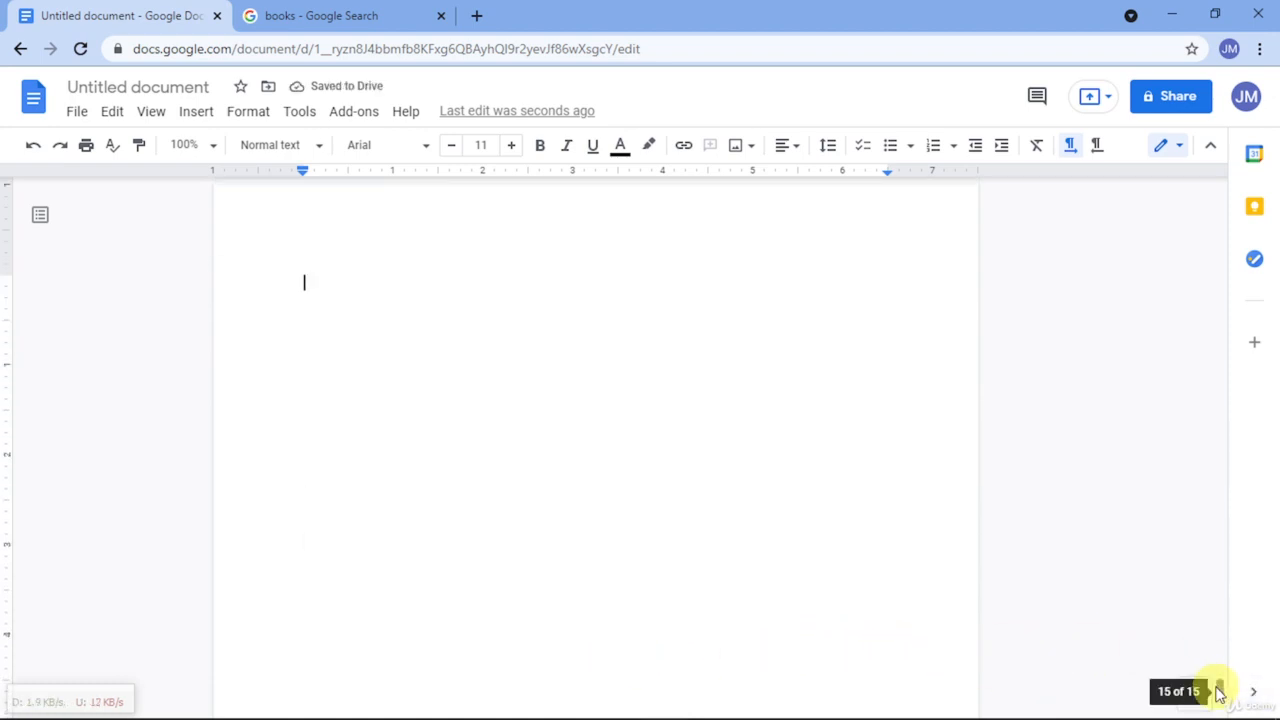
Step: Insert a page break before the first paragraph and enter "Book Cover" on the new first page
{"action": "left_click_drag", "start_coordinate": [1214, 689], "coordinate": [1233, 187]}
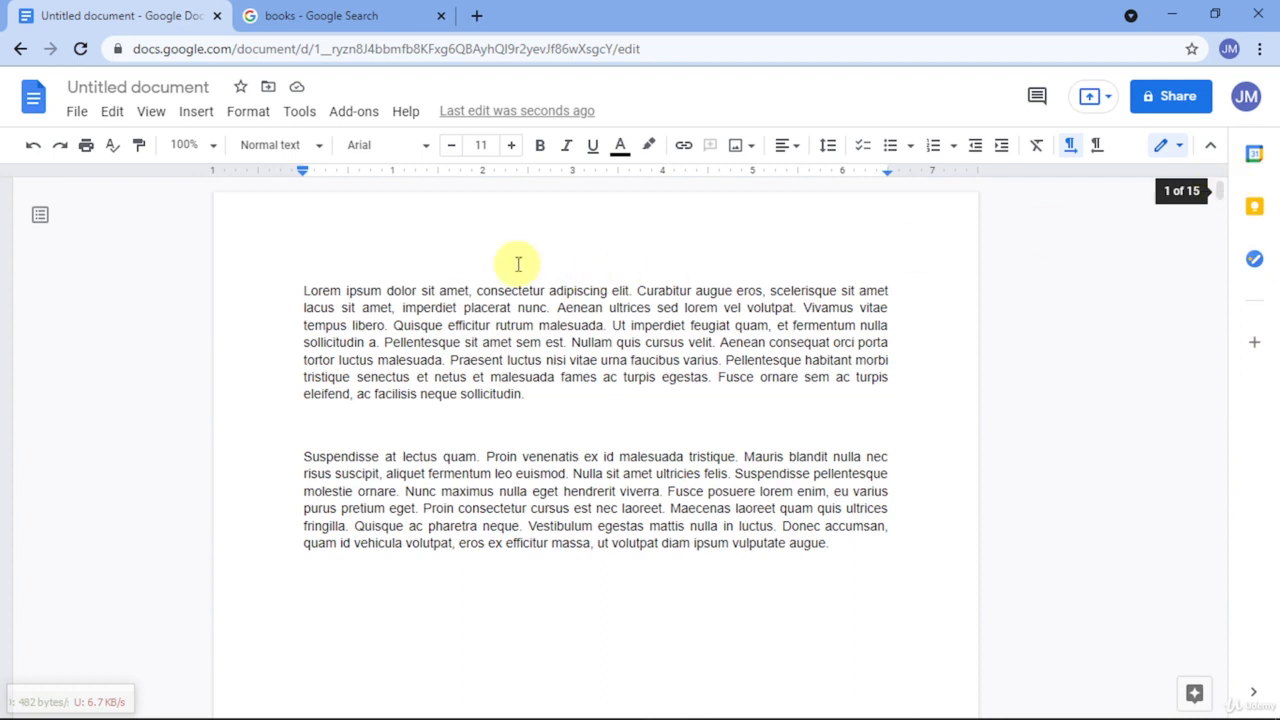
{"action": "left_click", "coordinate": [303, 284]}
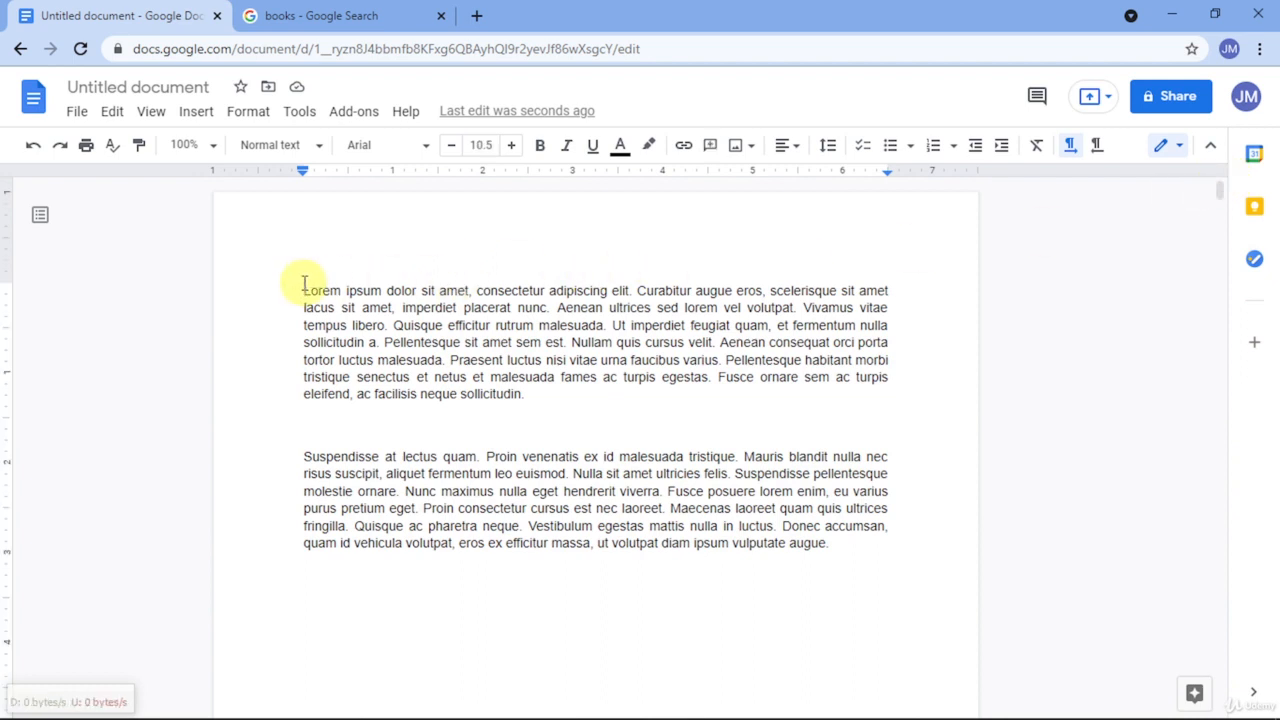
{"action": "key", "text": "ctrl+Return"}
{"action": "scroll", "coordinate": [304, 284], "scroll_direction": "up", "scroll_amount": 6}
{"action": "left_click", "coordinate": [361, 368]}
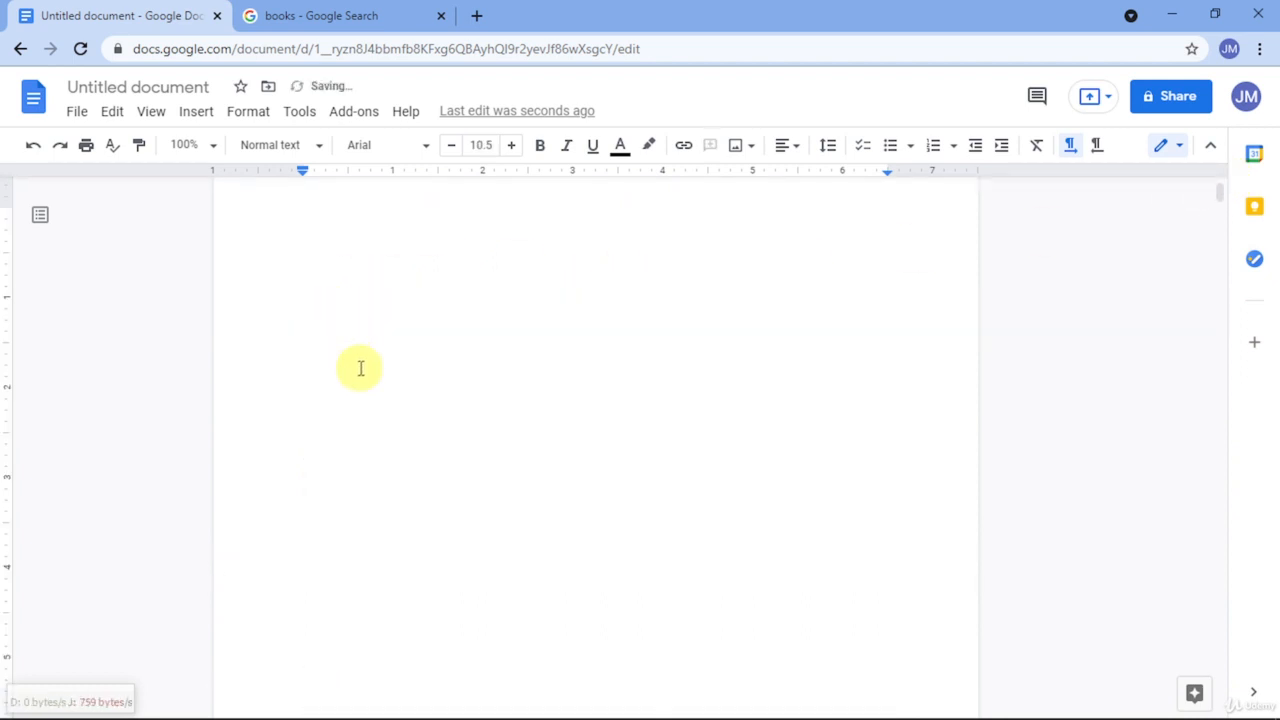
{"action": "key", "text": "ctrl+z"}
{"action": "key", "text": "ctrl+Return"}
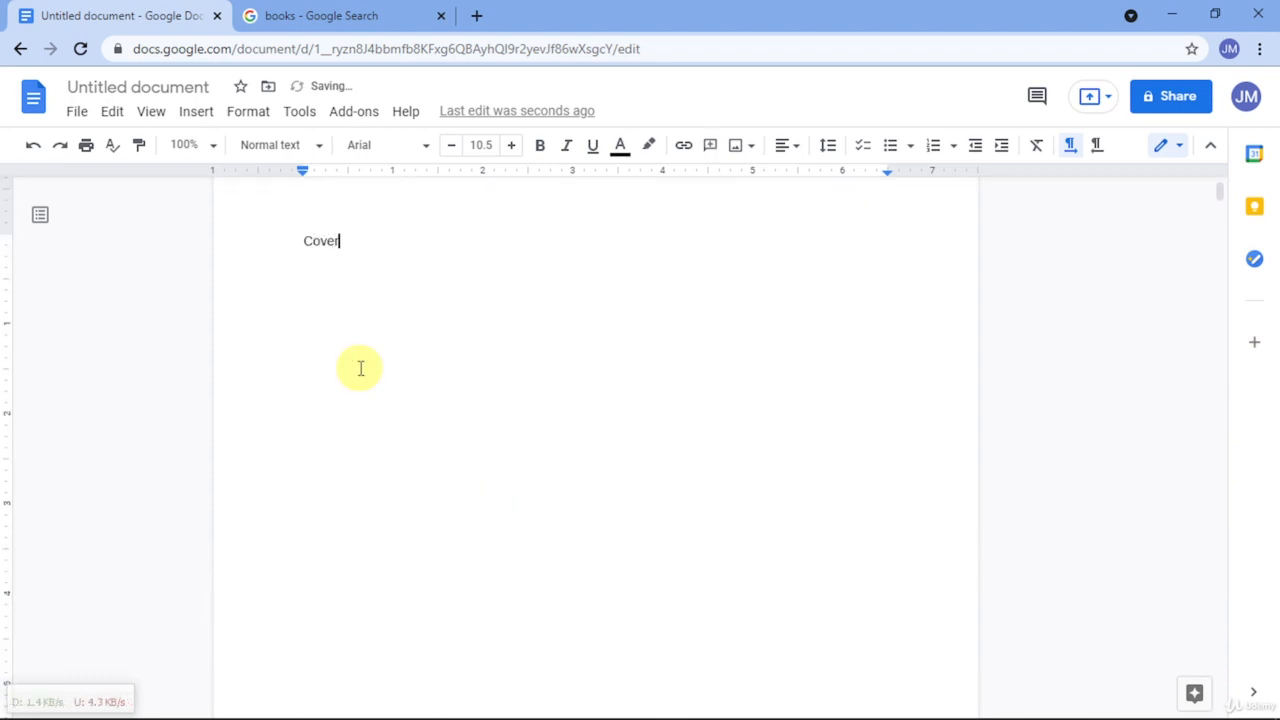
{"action": "key", "text": "ctrl+BackSpace"}
{"action": "type", "text": "Book Co"}
{"action": "scroll", "coordinate": [360, 368], "scroll_direction": "down", "scroll_amount": 6}
{"action": "scroll", "coordinate": [363, 386], "scroll_direction": "up", "scroll_amount": 6}
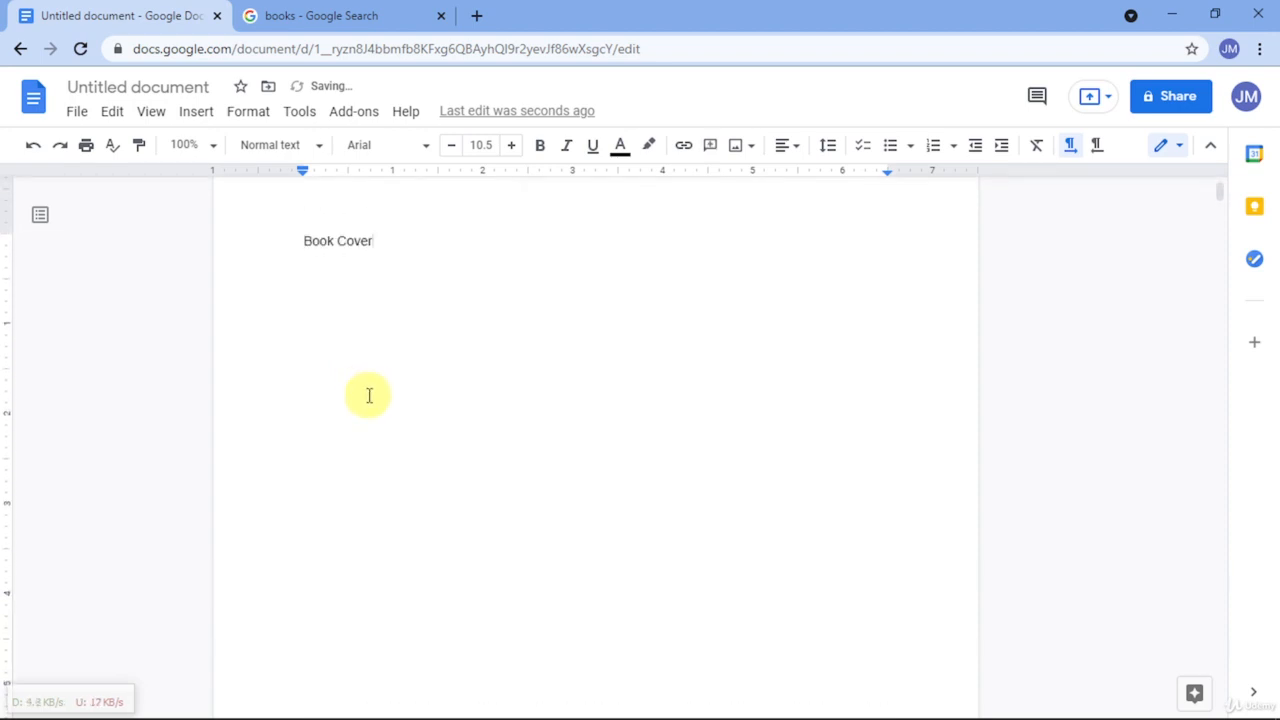
Step: Add a blank page between the book cover and the Lorem ipsum text with another page break
{"action": "scroll", "coordinate": [369, 394], "scroll_direction": "down", "scroll_amount": 5}
{"action": "scroll", "coordinate": [360, 418], "scroll_direction": "down", "scroll_amount": 6}
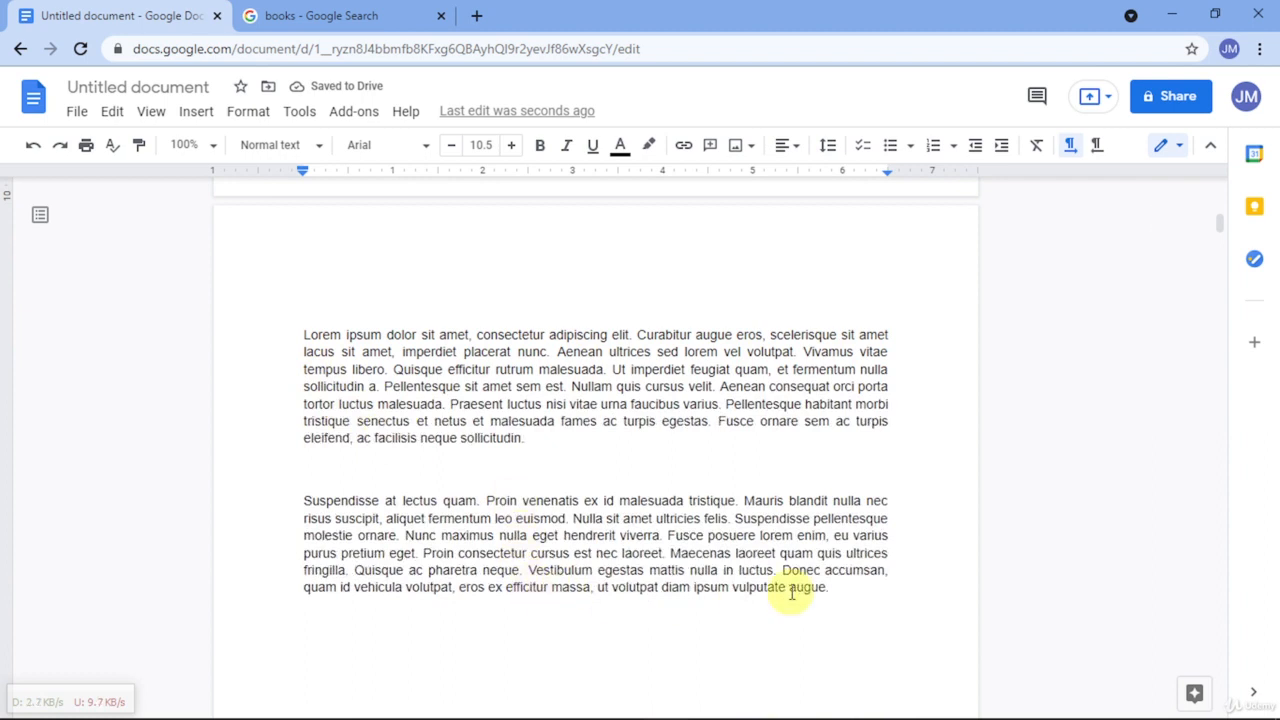
{"action": "left_click_drag", "start_coordinate": [832, 587], "coordinate": [303, 335]}
{"action": "left_click", "coordinate": [303, 335]}
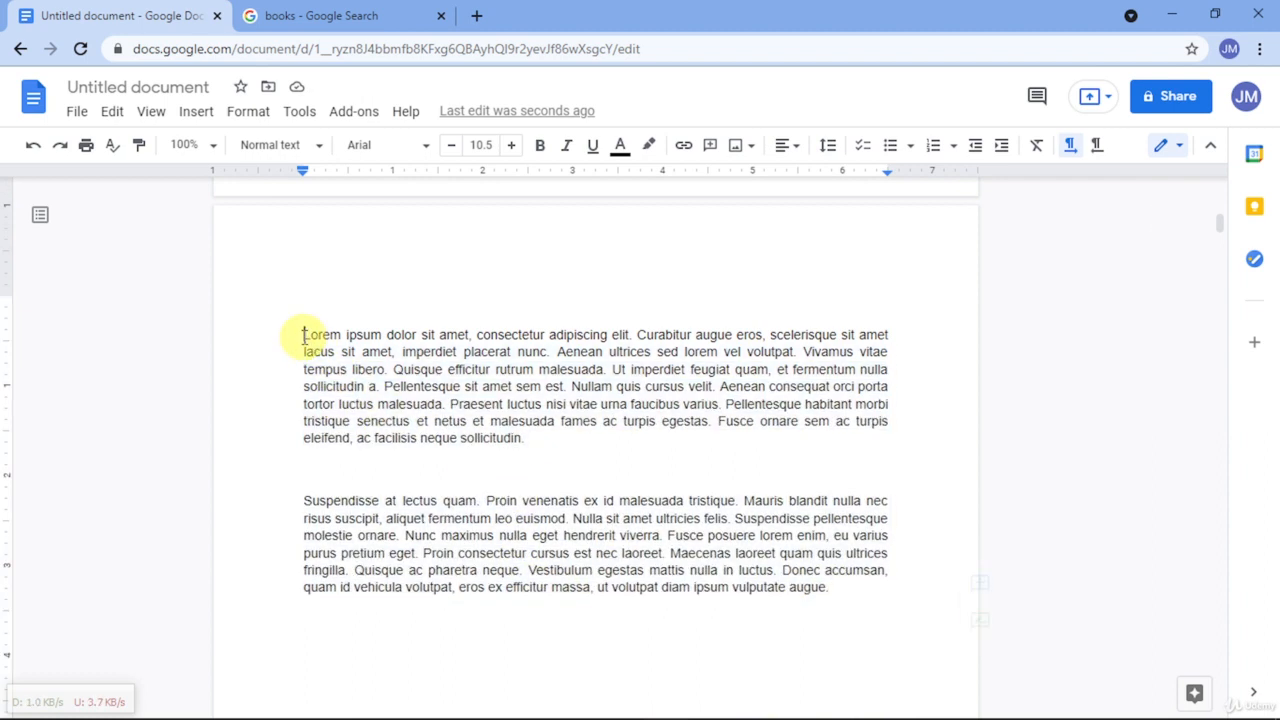
{"action": "key", "text": "ctrl+Return"}
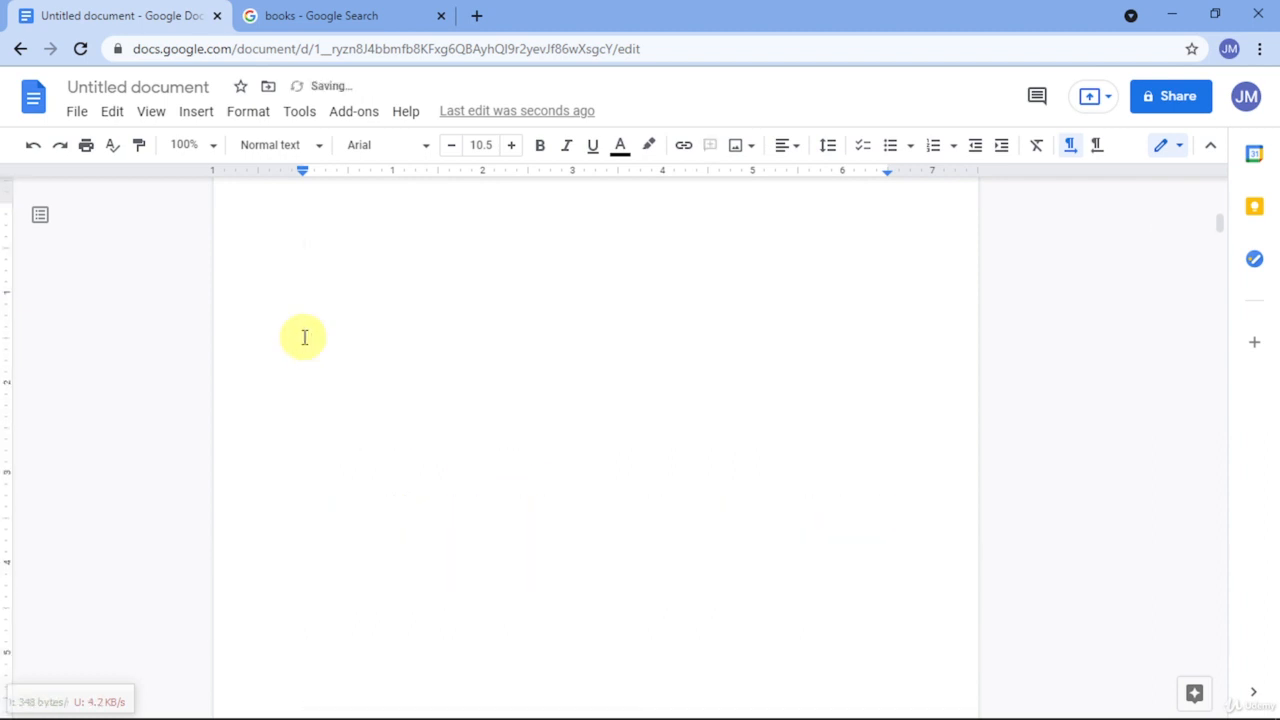
Step: Enter "Table of Contents" on the blank second page and replace the Lorem ipsum paragraphs on the third page with "Contents"
{"action": "type", "text": "Table of Contents"}
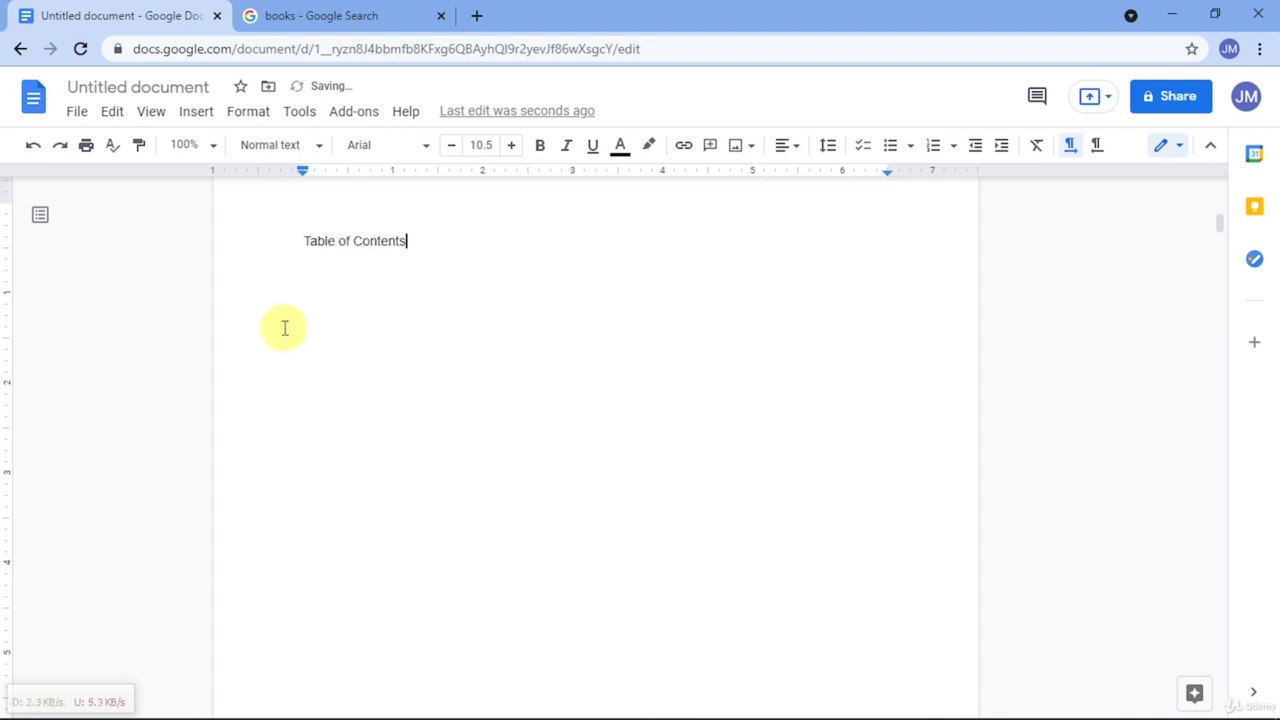
{"action": "scroll", "coordinate": [357, 391], "scroll_direction": "down", "scroll_amount": 9}
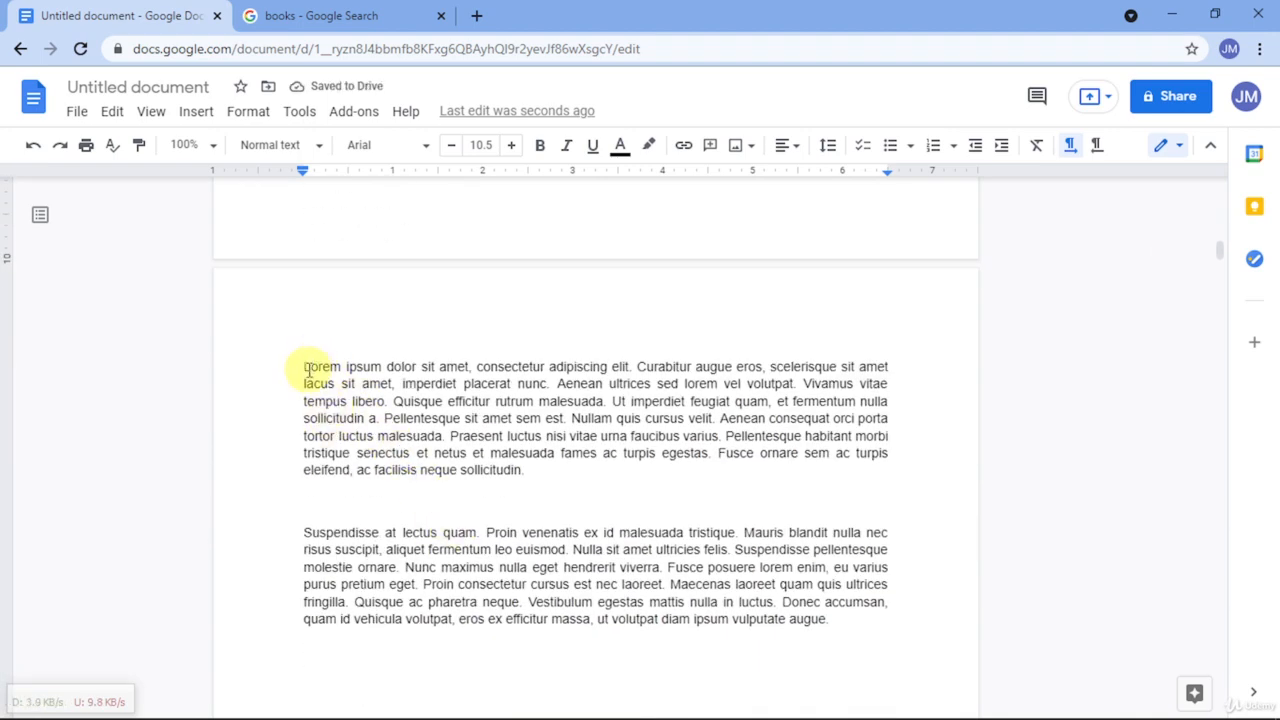
{"action": "left_click_drag", "start_coordinate": [311, 369], "coordinate": [883, 623]}
{"action": "key", "text": "Delete"}
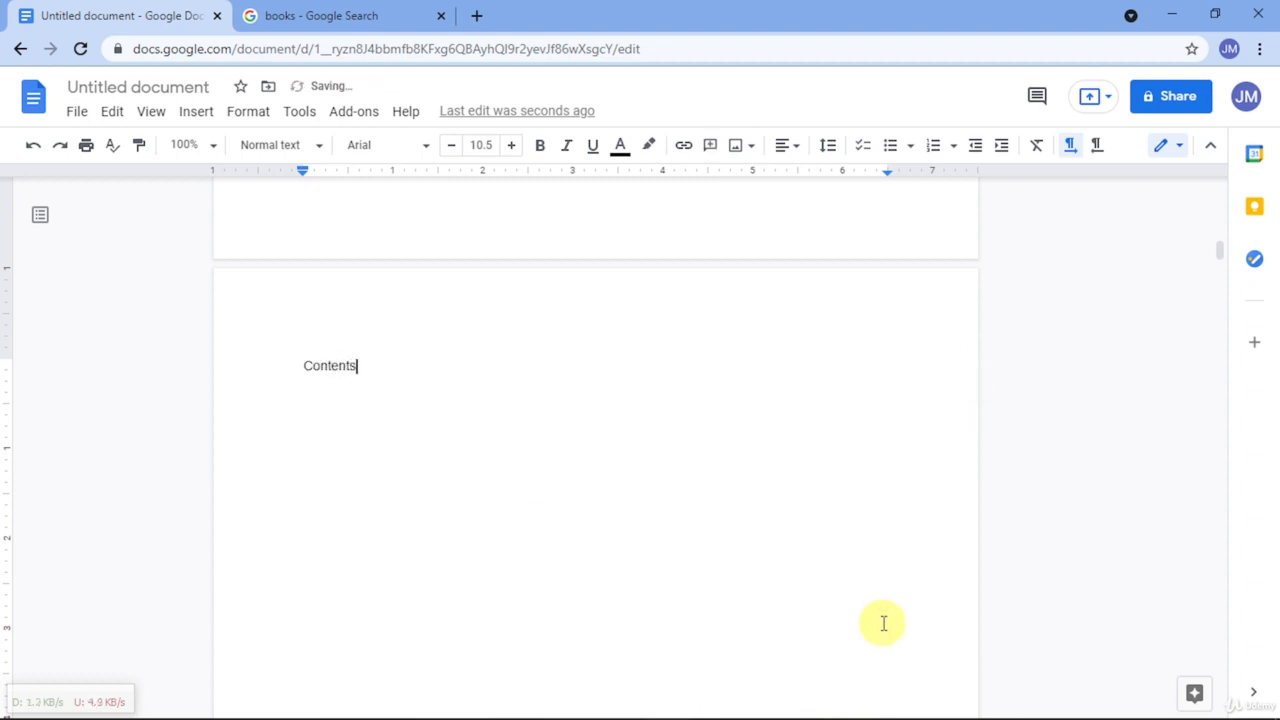
Step: Open the header on the book cover page and inspect its margin and layout format settings without applying changes
{"action": "scroll", "coordinate": [883, 623], "scroll_direction": "up", "scroll_amount": 10}
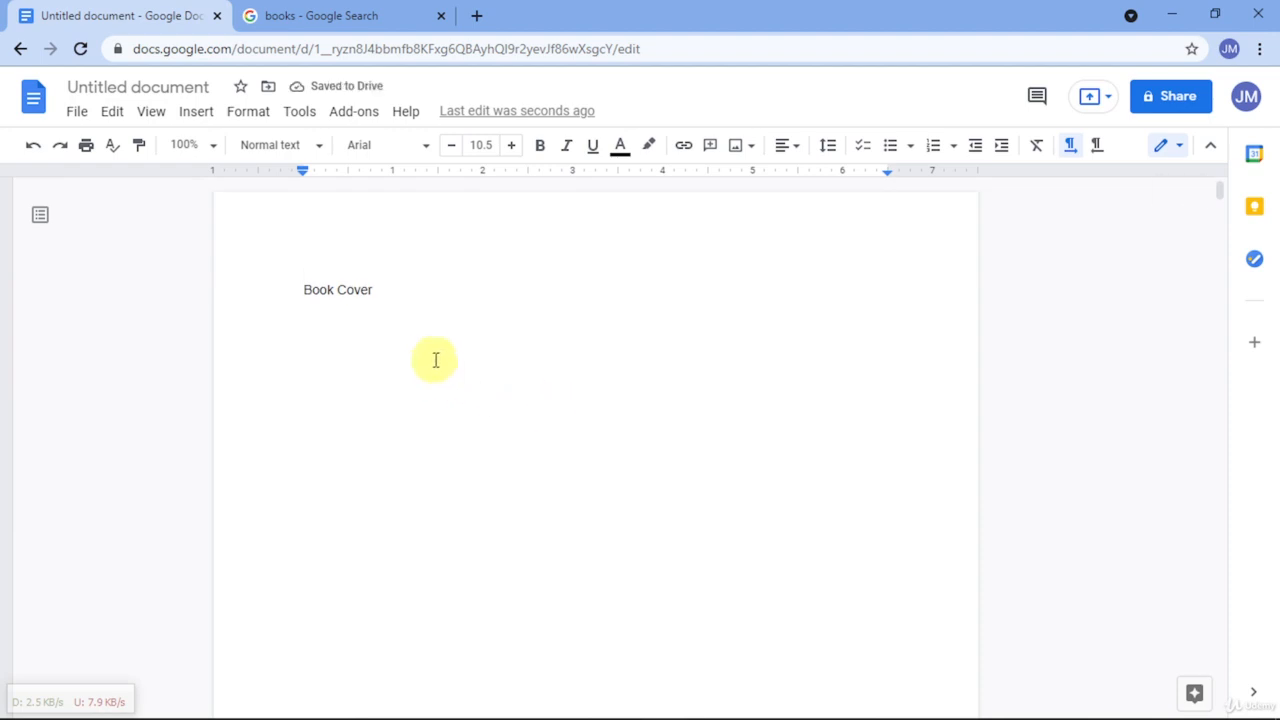
{"action": "left_click", "coordinate": [423, 340]}
{"action": "scroll", "coordinate": [629, 394], "scroll_direction": "down", "scroll_amount": 8}
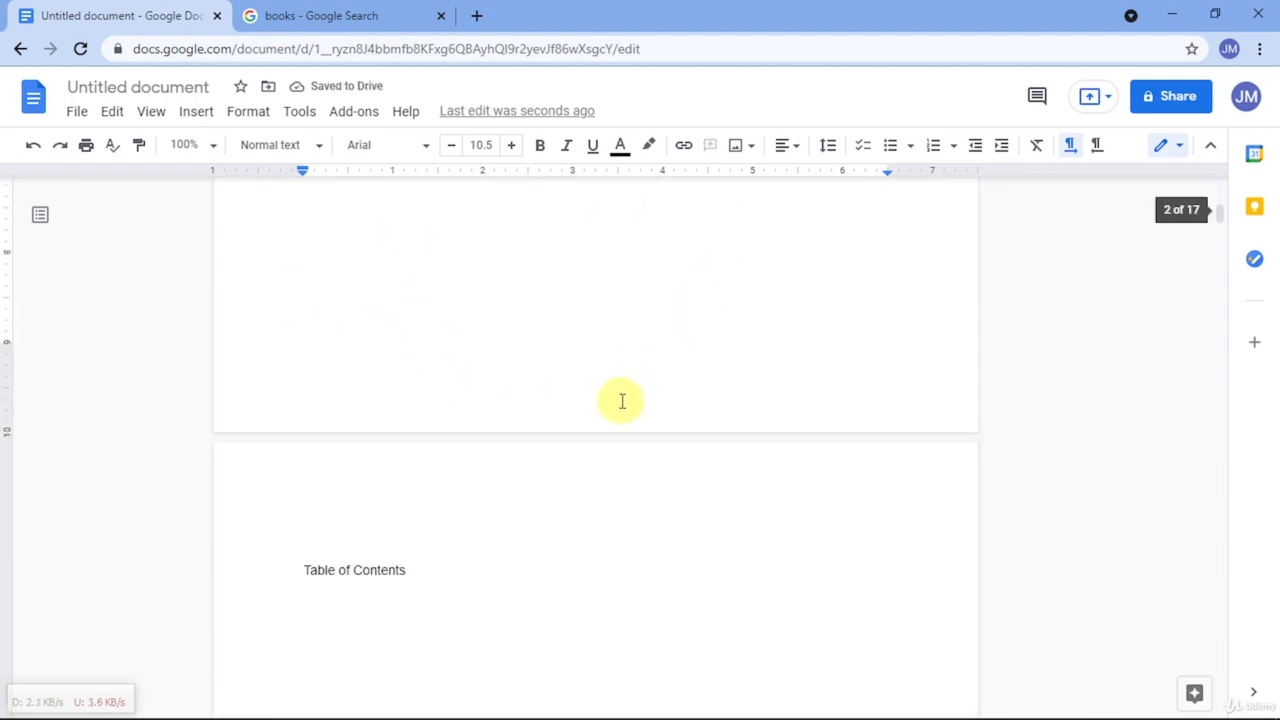
{"action": "scroll", "coordinate": [620, 403], "scroll_direction": "up", "scroll_amount": 8}
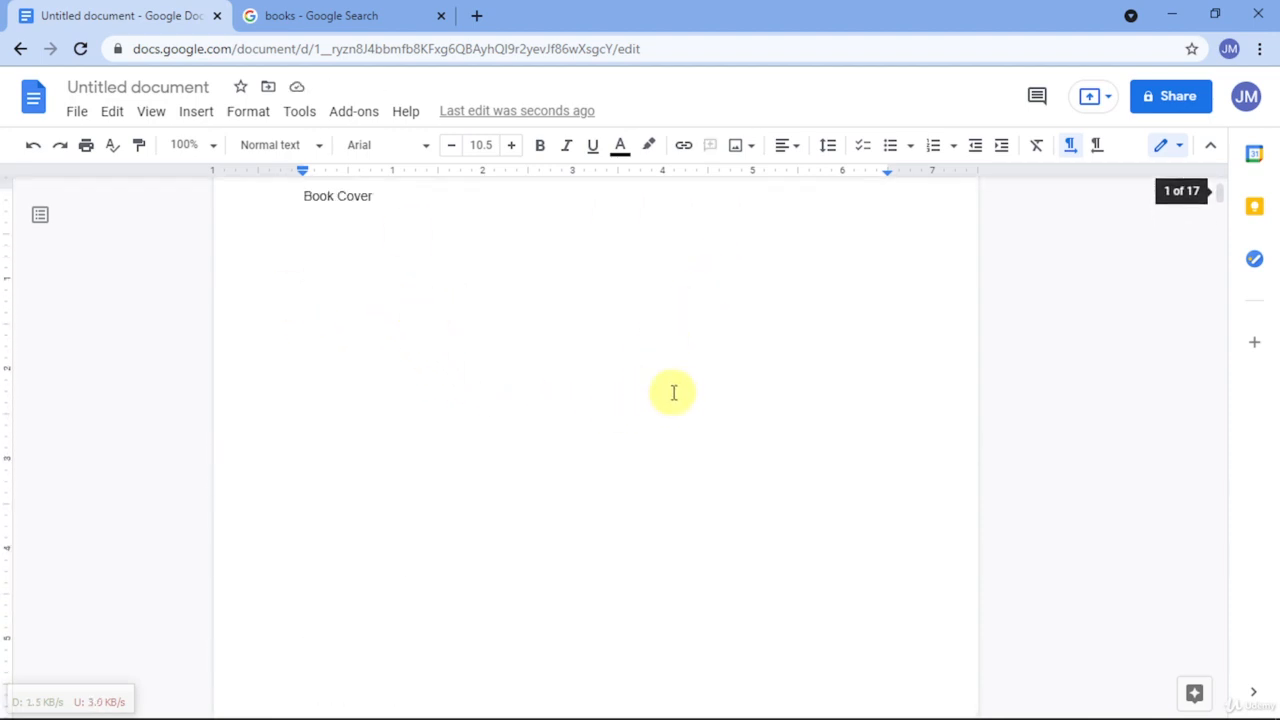
{"action": "double_click", "coordinate": [523, 215]}
{"action": "left_click", "coordinate": [924, 298]}
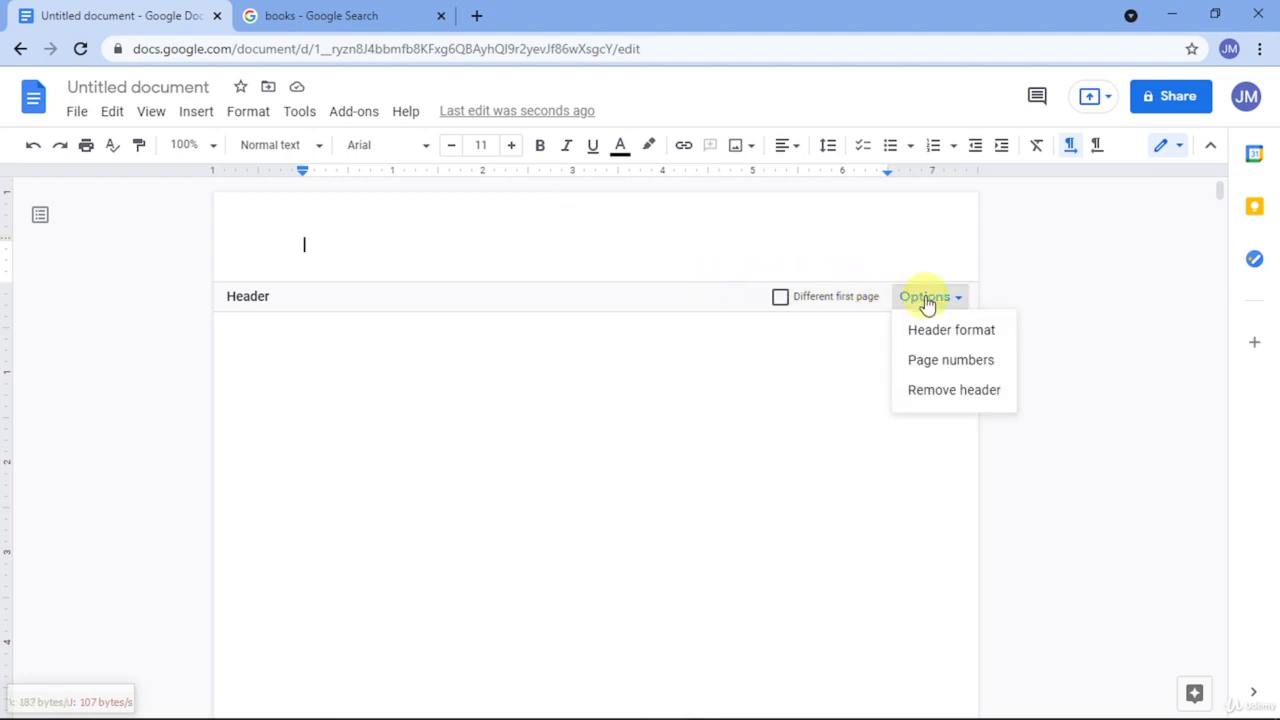
{"action": "left_click", "coordinate": [933, 329]}
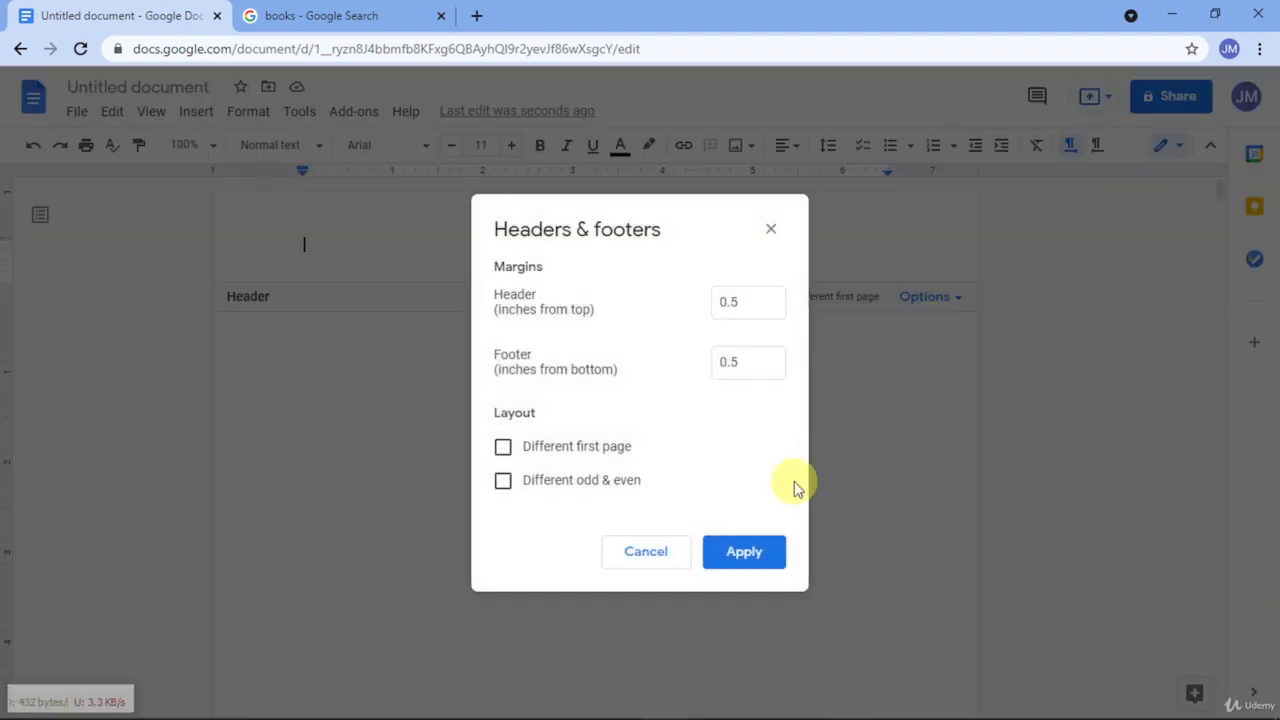
{"action": "left_click", "coordinate": [660, 555]}
Step: Add page numbers to the header, starting at 1 and shown on the first page
{"action": "left_click", "coordinate": [930, 302]}
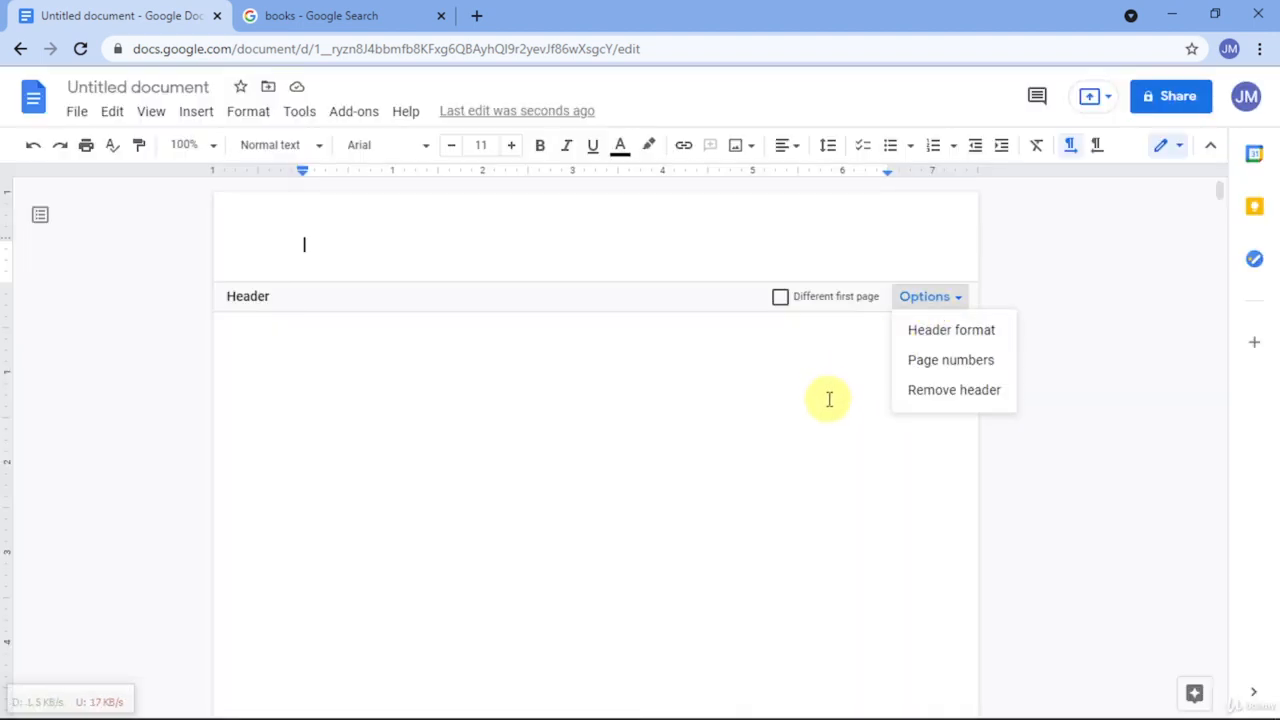
{"action": "left_click", "coordinate": [949, 360]}
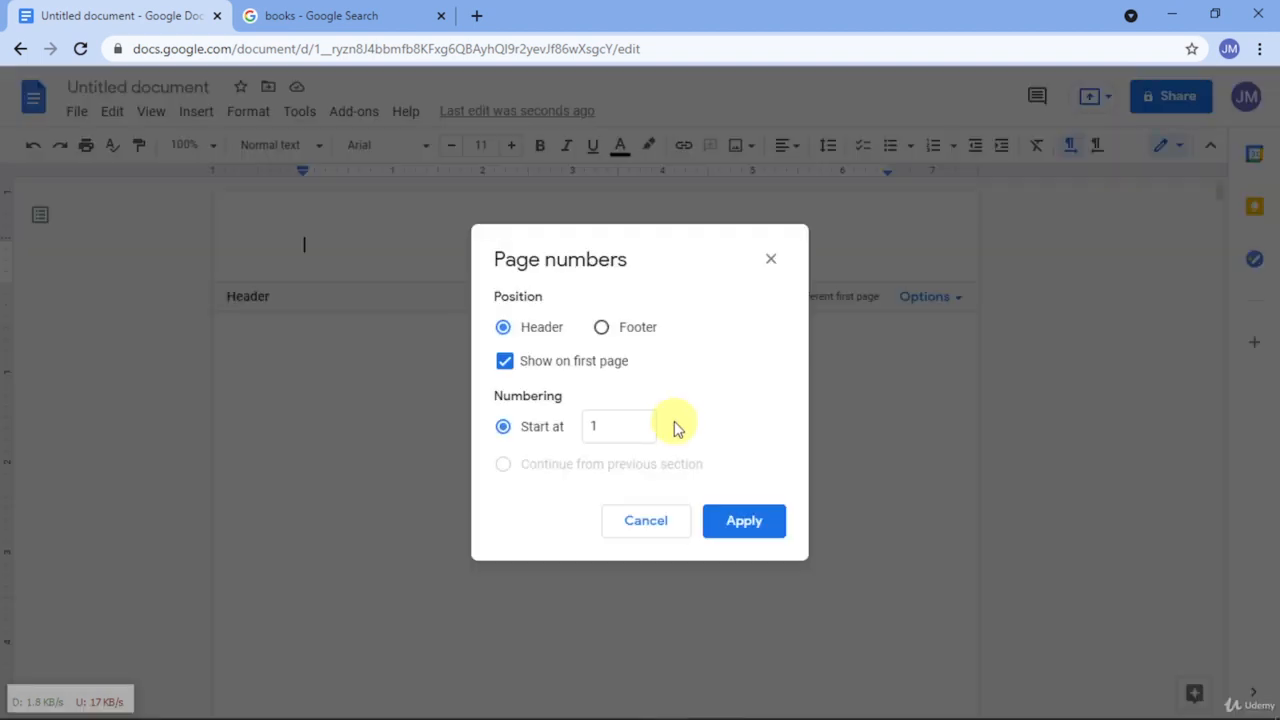
{"action": "left_click", "coordinate": [735, 527]}
{"action": "left_click", "coordinate": [614, 463]}
{"action": "left_click", "coordinate": [350, 289]}
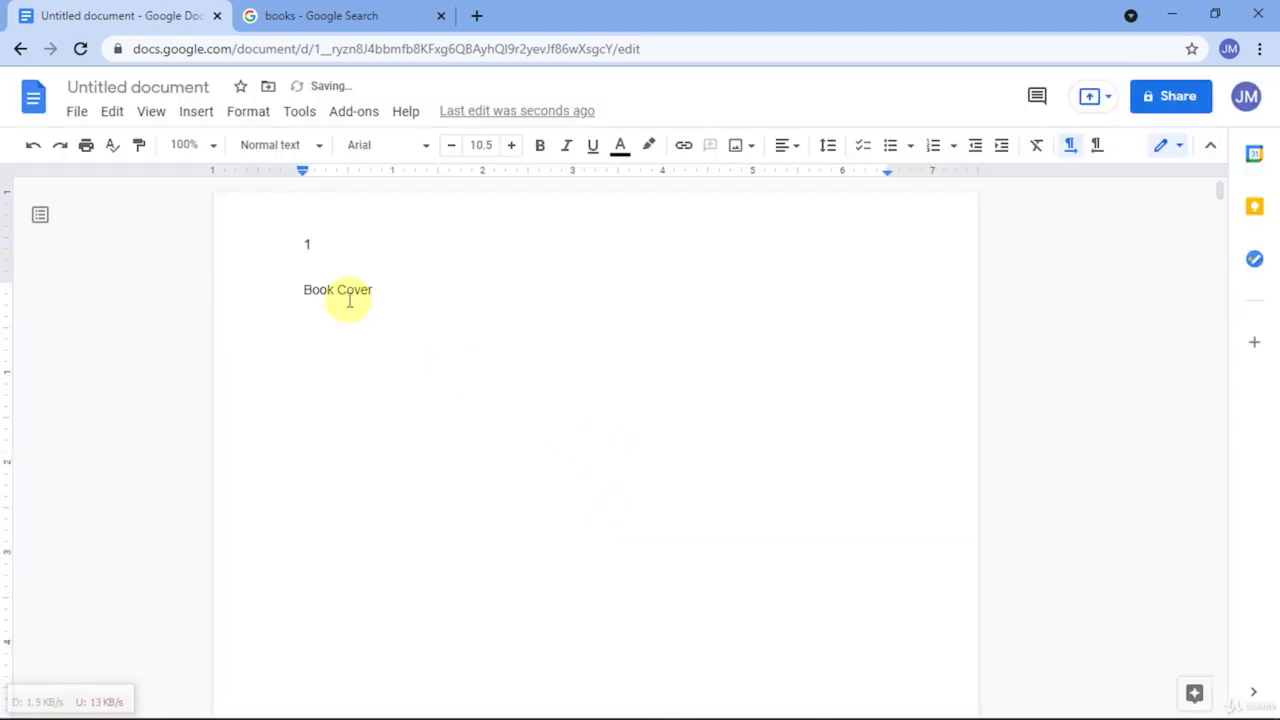
Step: Center the page number in the header and return to the body text
{"action": "left_click", "coordinate": [356, 242]}
{"action": "left_click", "coordinate": [785, 147]}
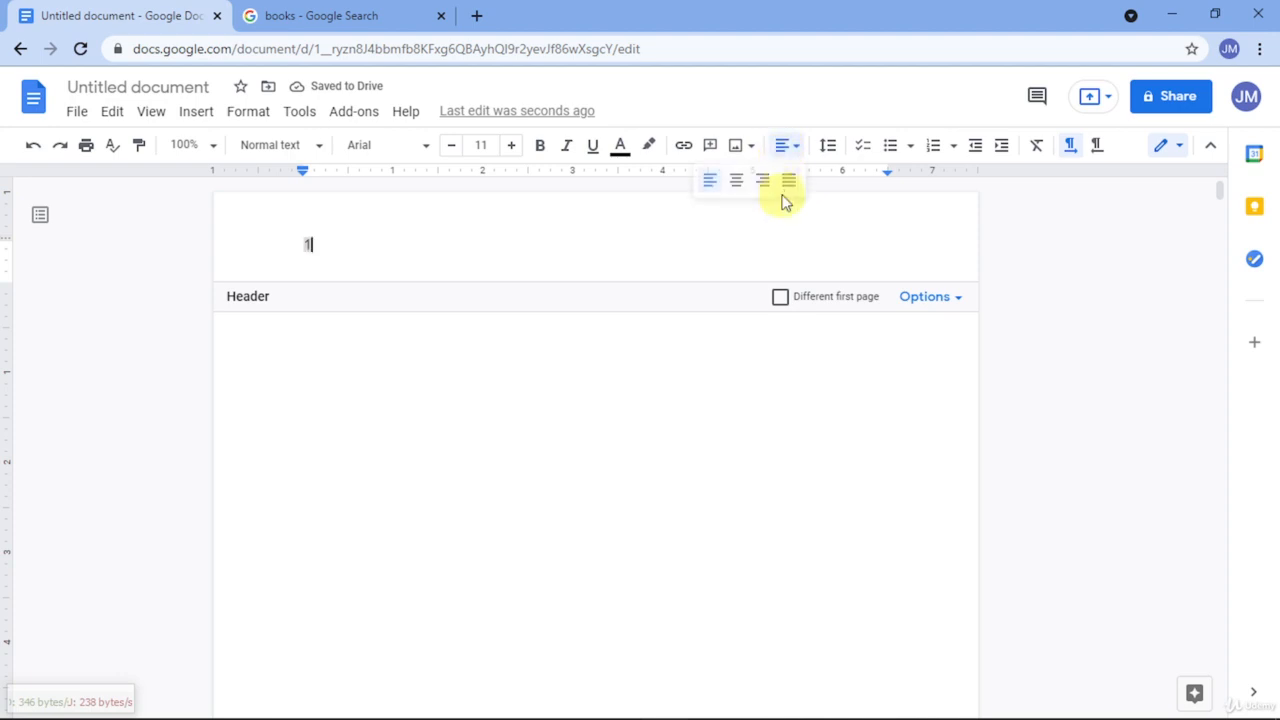
{"action": "left_click", "coordinate": [736, 184]}
{"action": "left_click", "coordinate": [596, 407]}
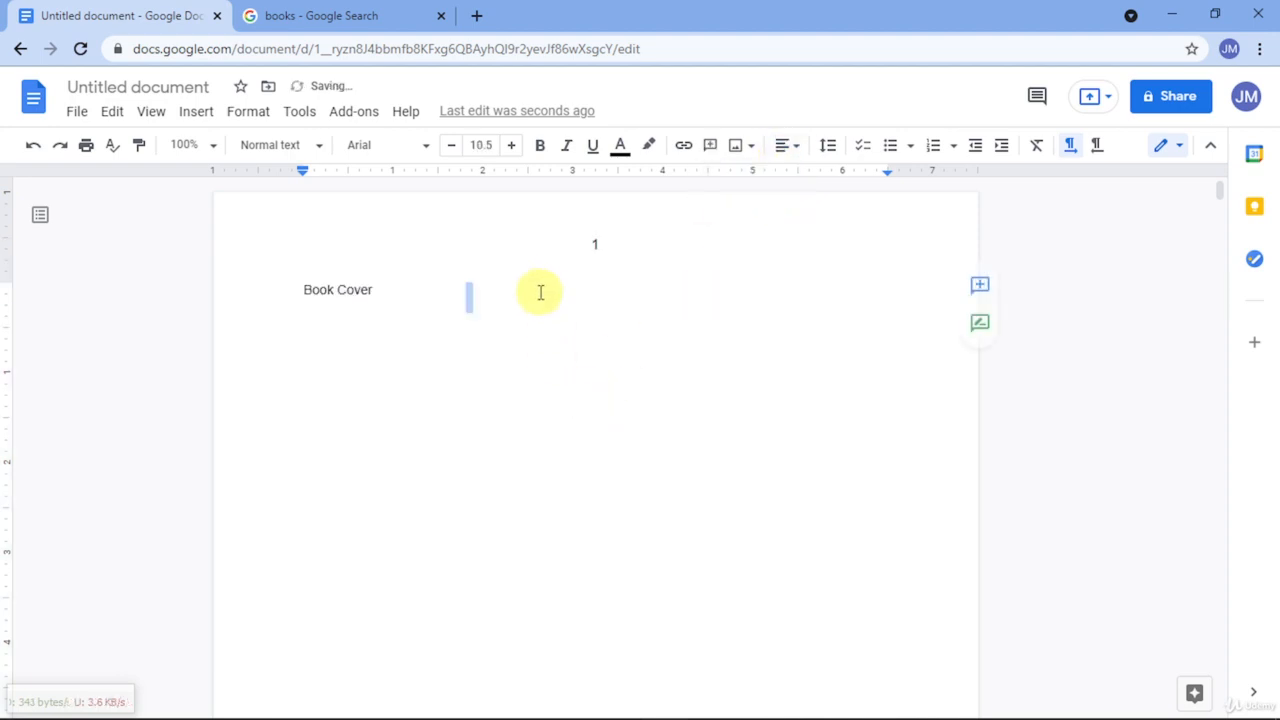
Step: Check the header numbering on the following pages, then undo the centering and the page numbers
{"action": "scroll", "coordinate": [600, 243], "scroll_direction": "down", "scroll_amount": 10}
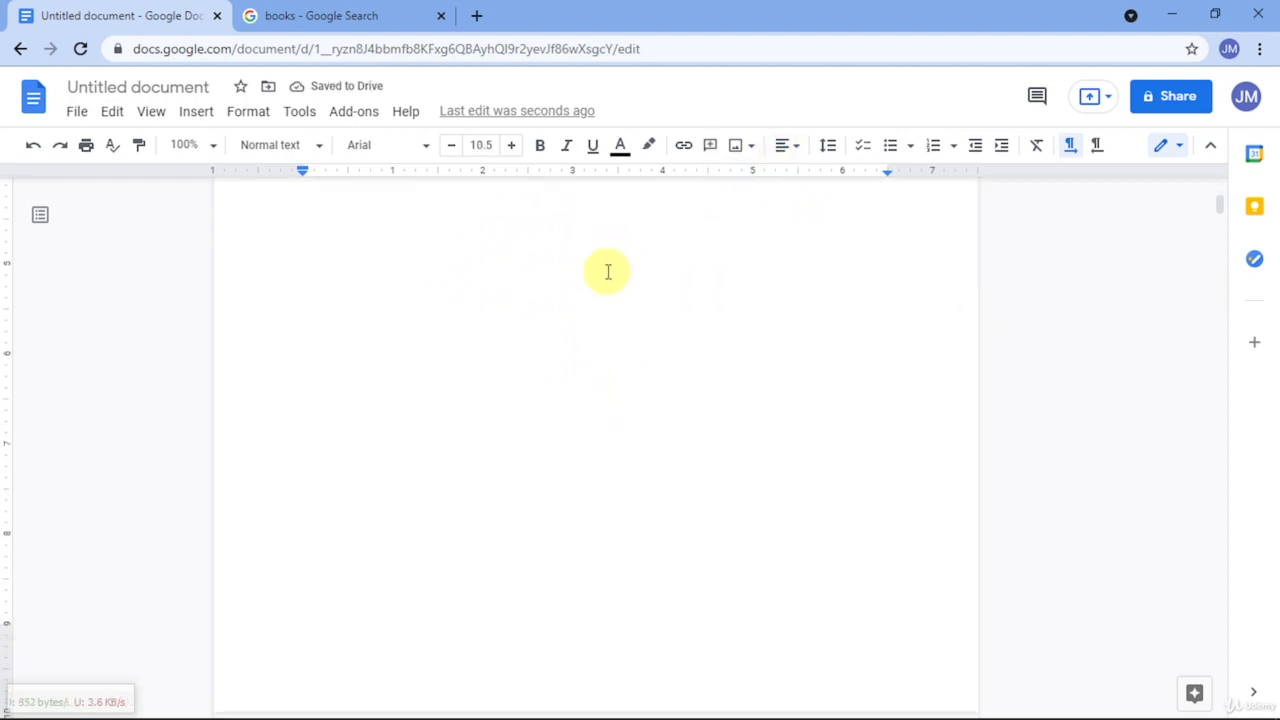
{"action": "scroll", "coordinate": [620, 340], "scroll_direction": "down", "scroll_amount": 9}
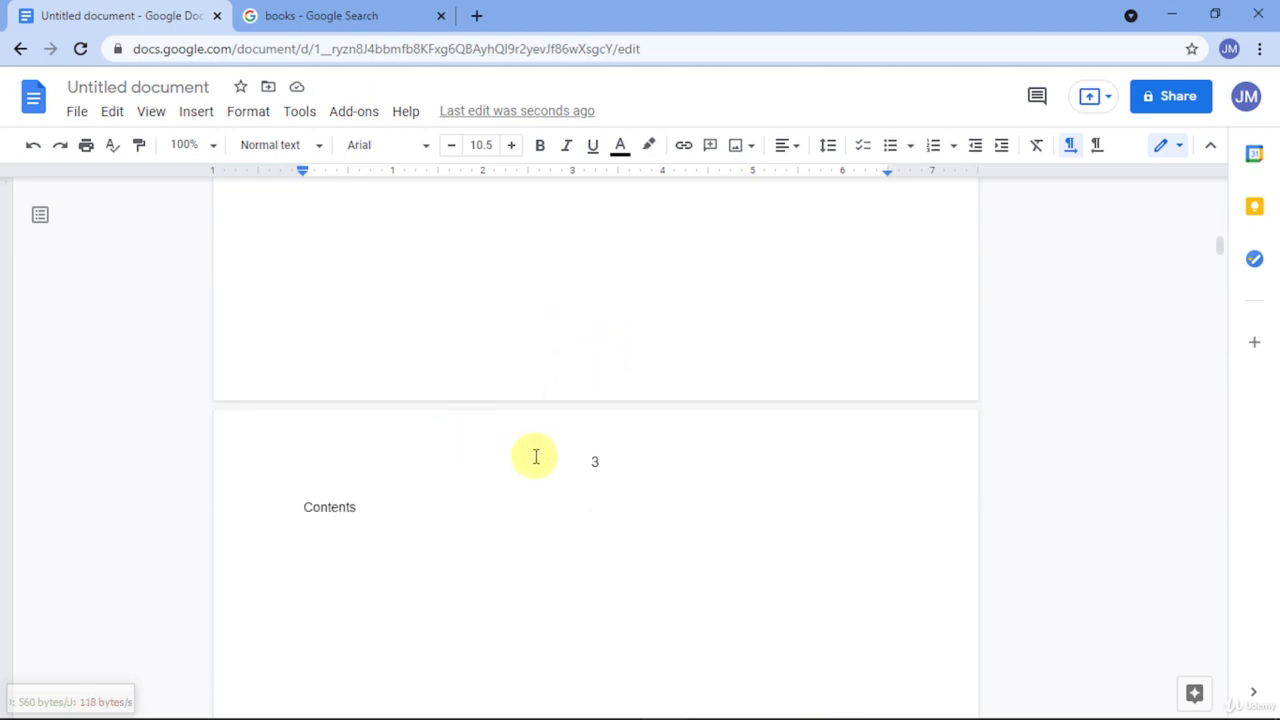
{"action": "scroll", "coordinate": [691, 397], "scroll_direction": "up", "scroll_amount": 15}
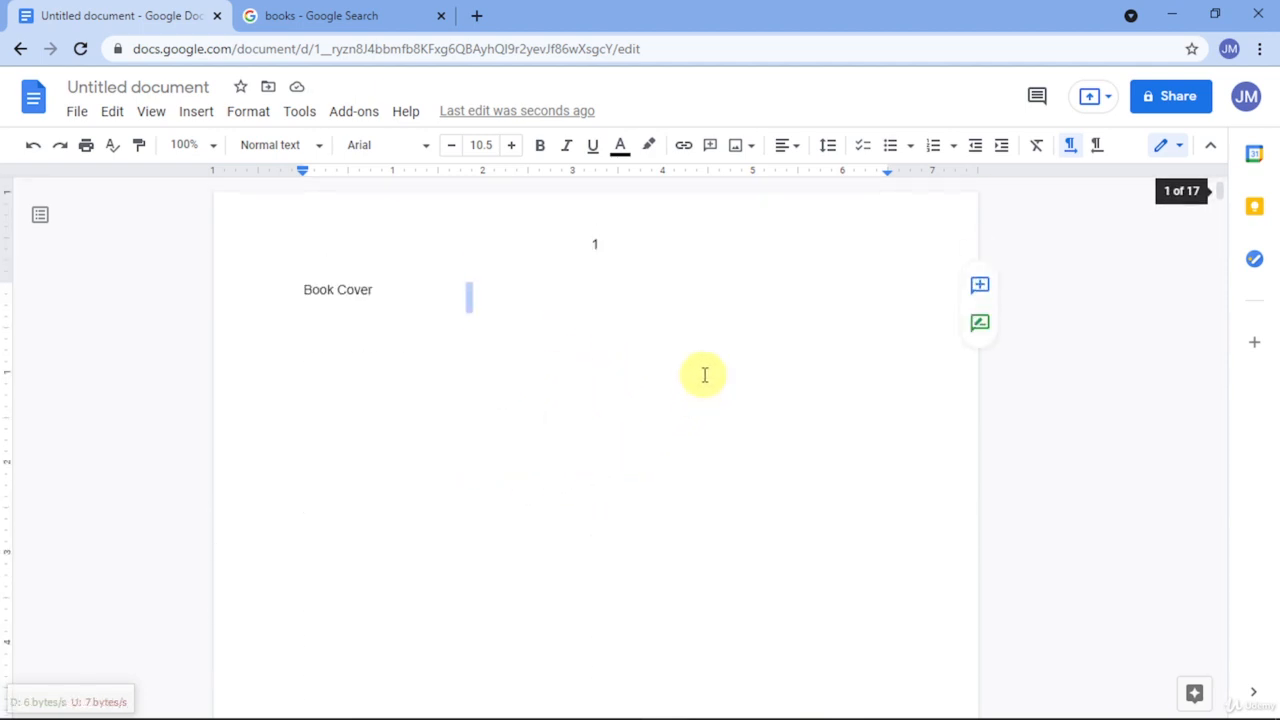
{"action": "key", "text": "ctrl+z"}
{"action": "key", "text": "ctrl+z"}
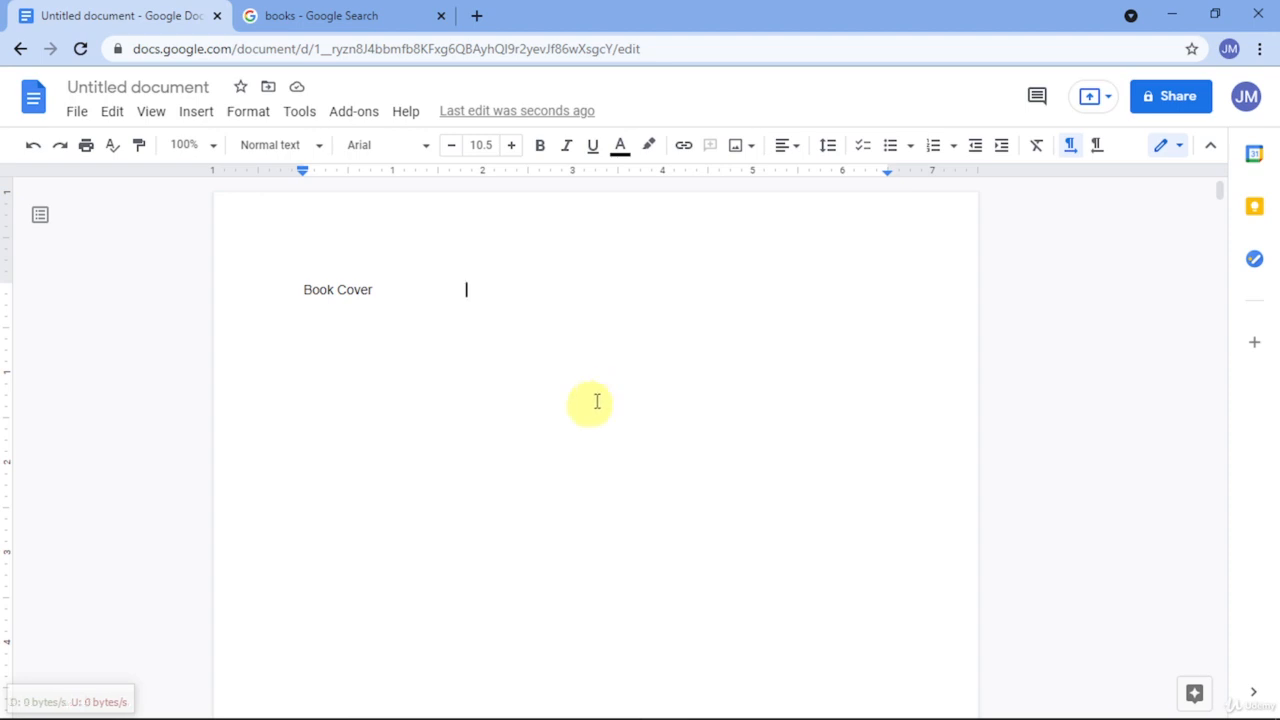
Step: Insert a next-page section break after the "Book Cover" text on the first page
{"action": "double_click", "coordinate": [446, 241]}
{"action": "left_click", "coordinate": [463, 400]}
{"action": "left_click", "coordinate": [390, 297]}
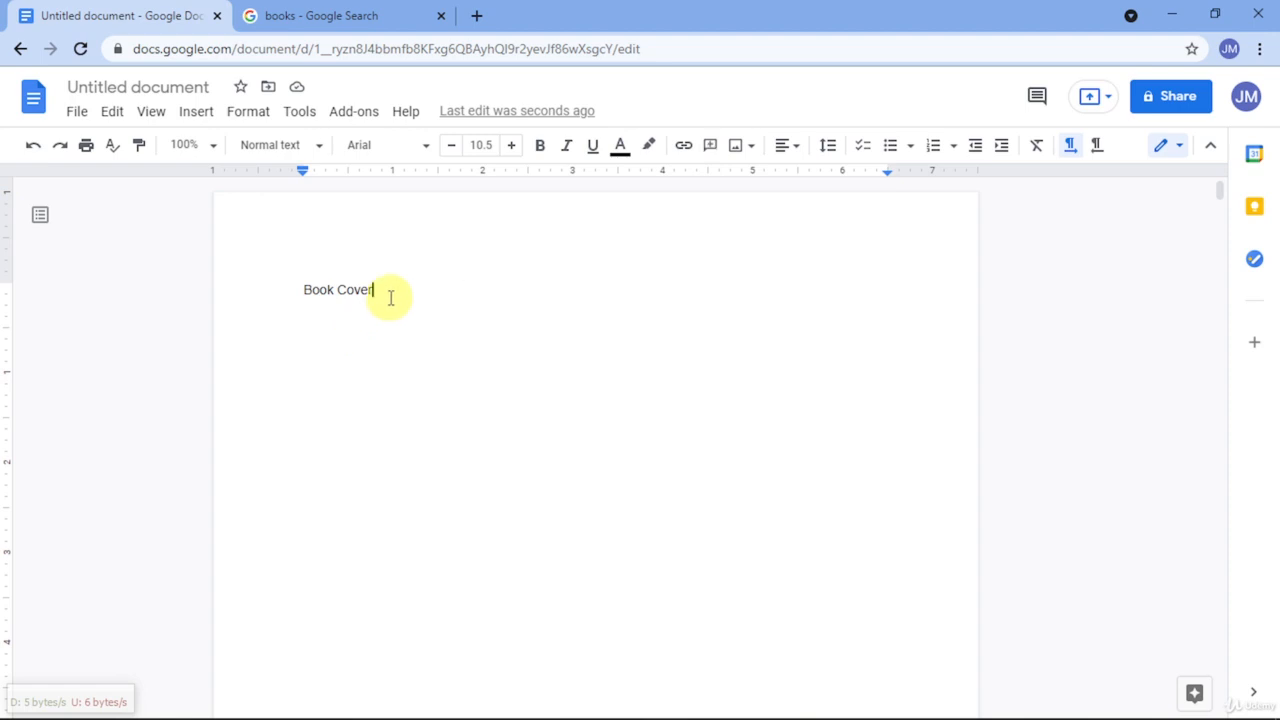
{"action": "left_click", "coordinate": [195, 118]}
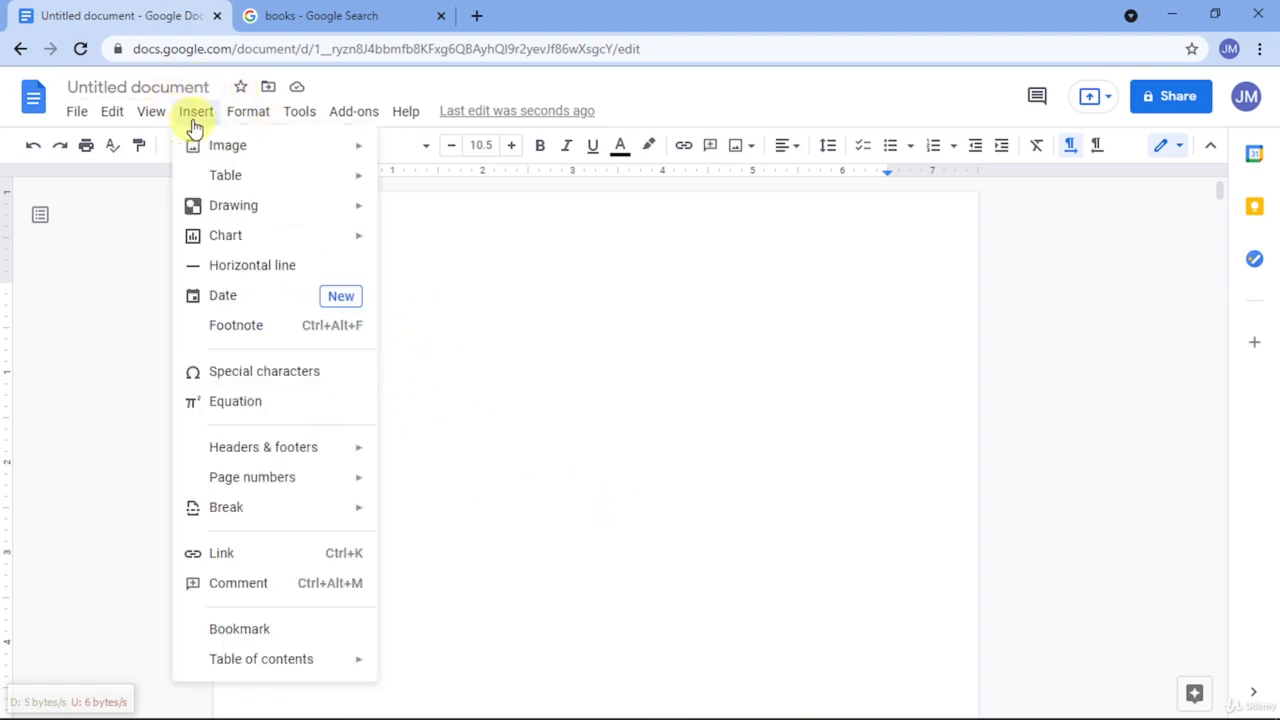
{"action": "mouse_move", "coordinate": [368, 518]}
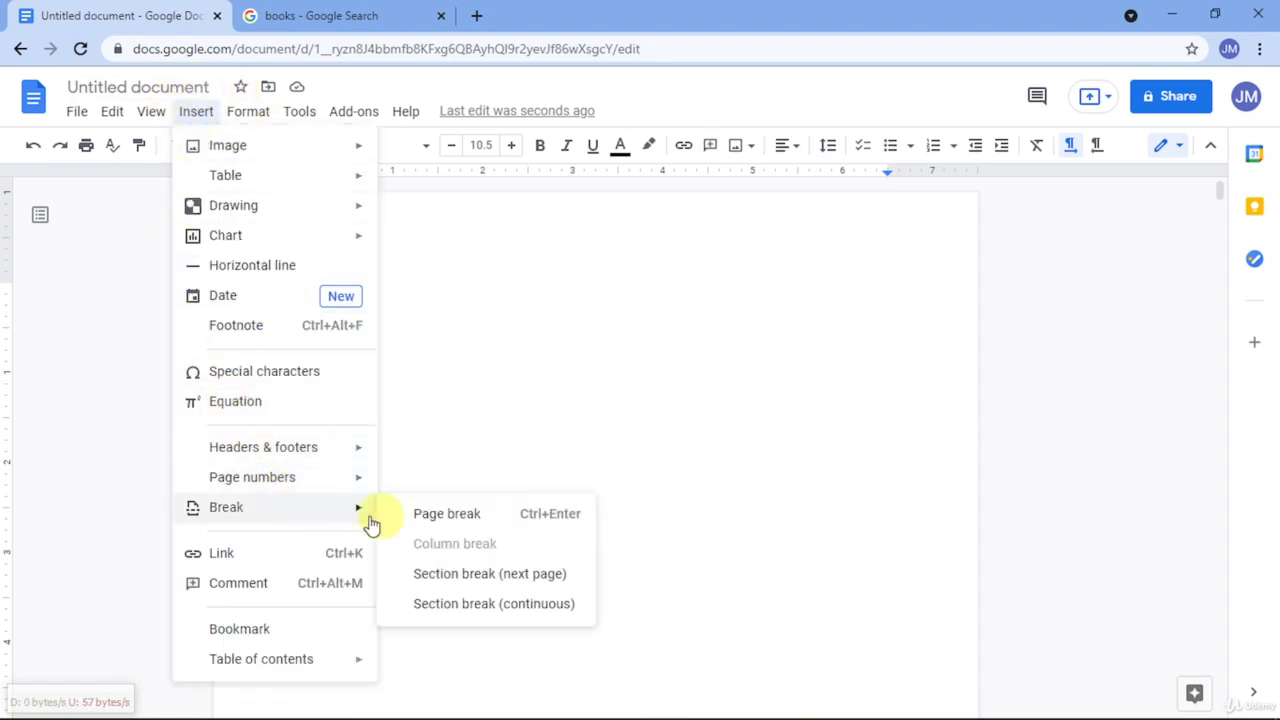
{"action": "left_click", "coordinate": [500, 574]}
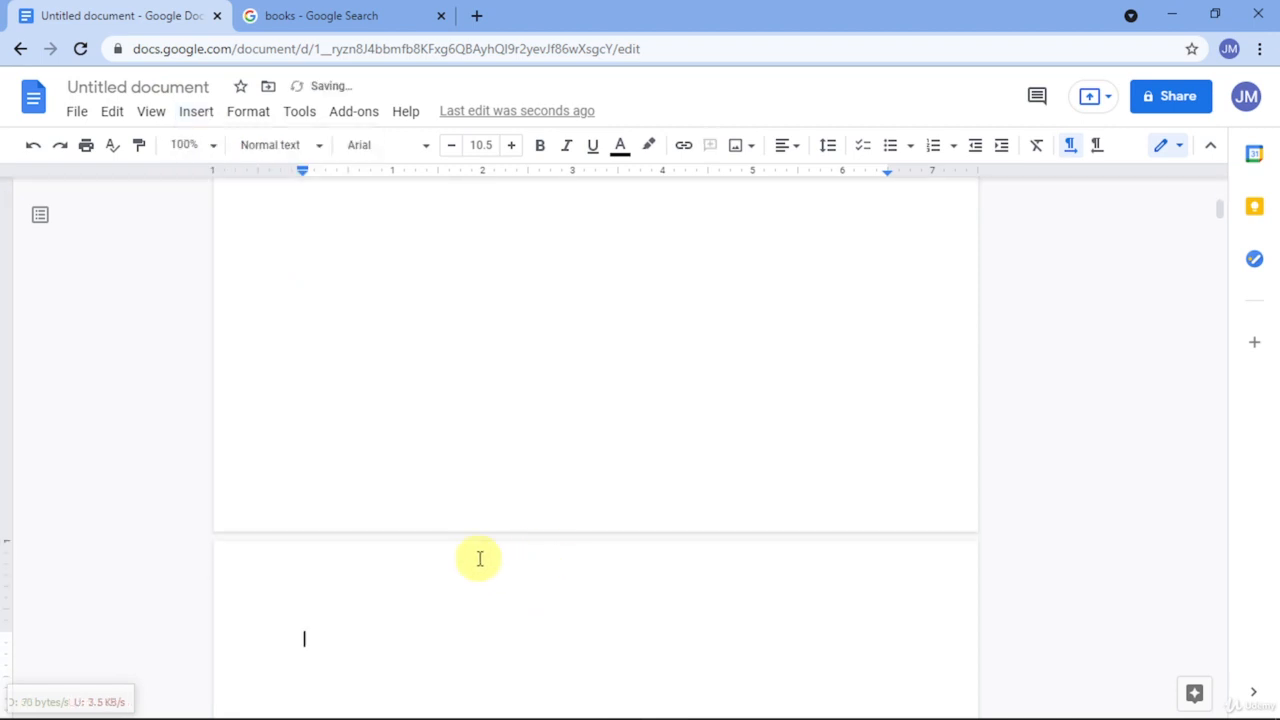
Step: Delete the "Table of Contents" text and the empty space before it in the section following the book cover
{"action": "scroll", "coordinate": [479, 559], "scroll_direction": "down", "scroll_amount": 4}
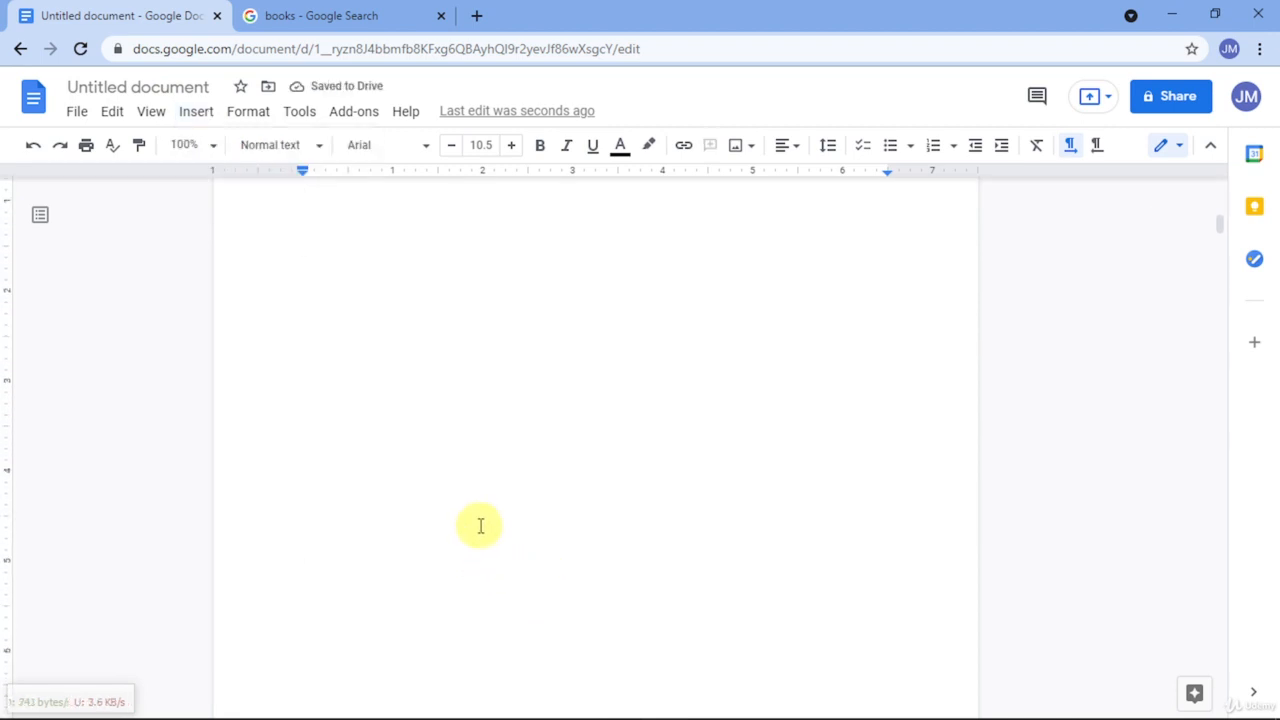
{"action": "scroll", "coordinate": [480, 526], "scroll_direction": "down", "scroll_amount": 6}
{"action": "left_click_drag", "start_coordinate": [458, 518], "coordinate": [297, 543]}
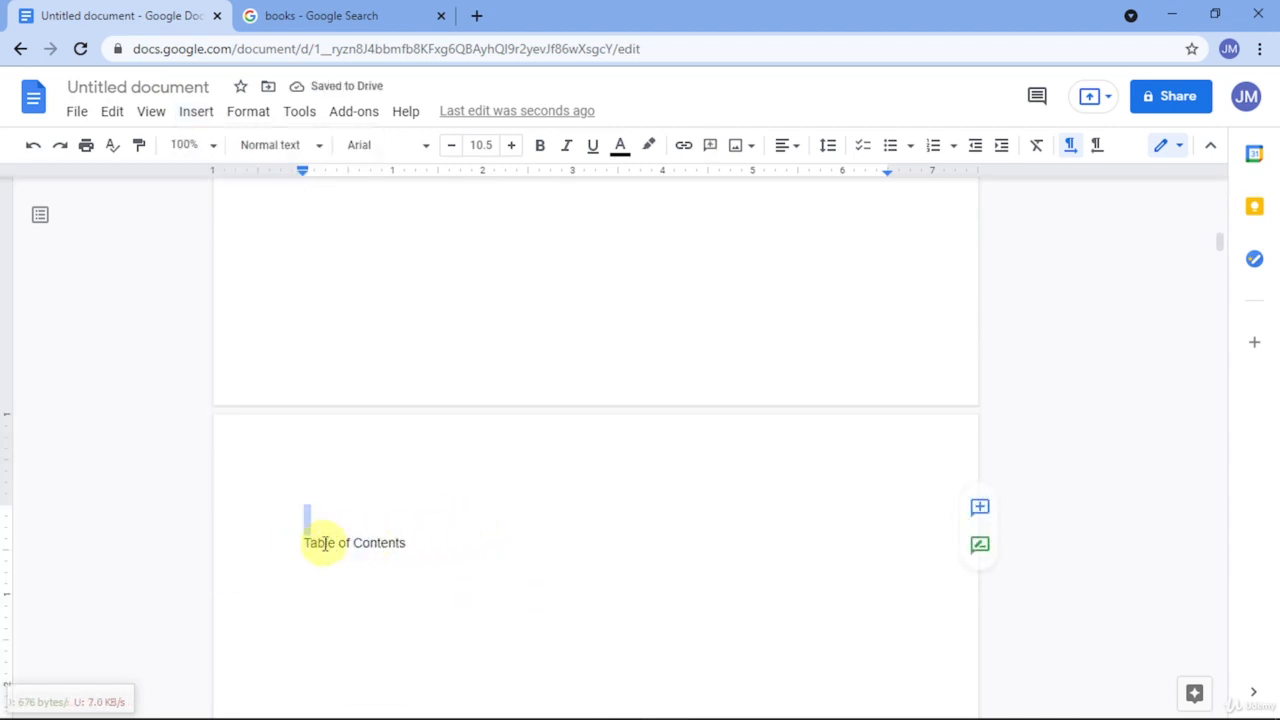
{"action": "left_click", "coordinate": [337, 543]}
{"action": "left_click_drag", "start_coordinate": [400, 555], "coordinate": [271, 544]}
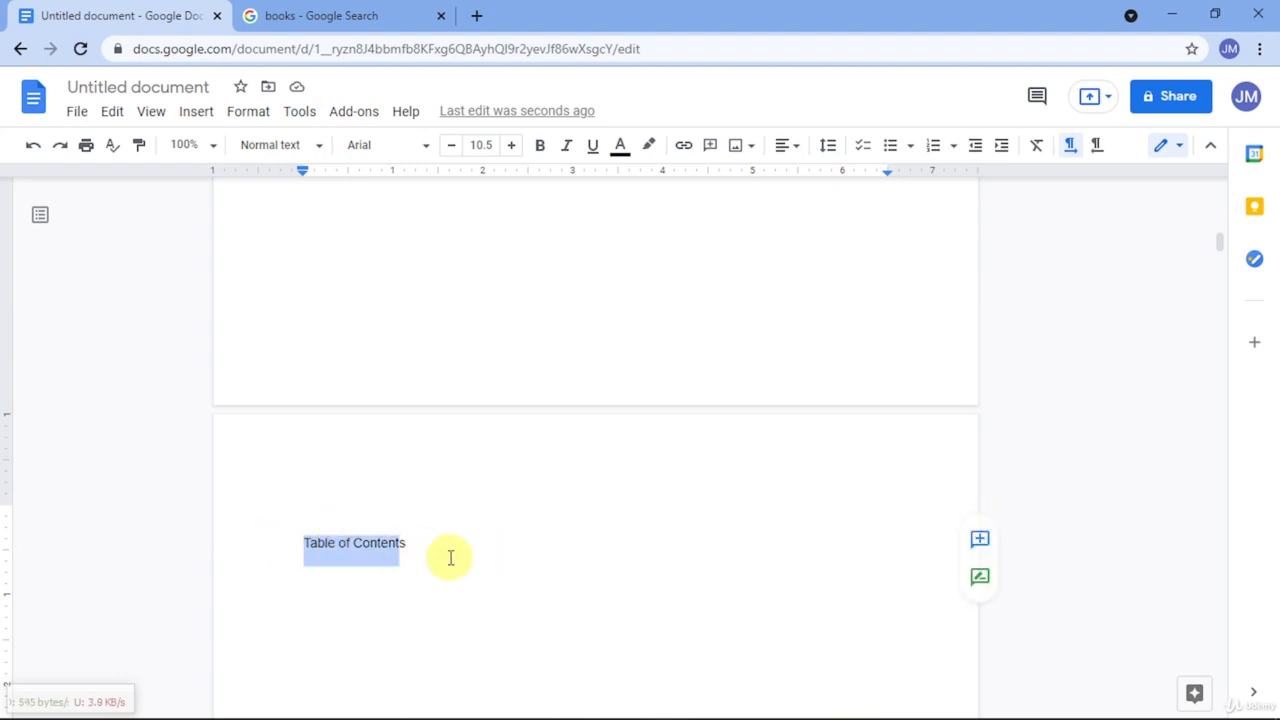
{"action": "left_click_drag", "start_coordinate": [450, 557], "coordinate": [313, 543]}
{"action": "key", "text": "BackSpace"}
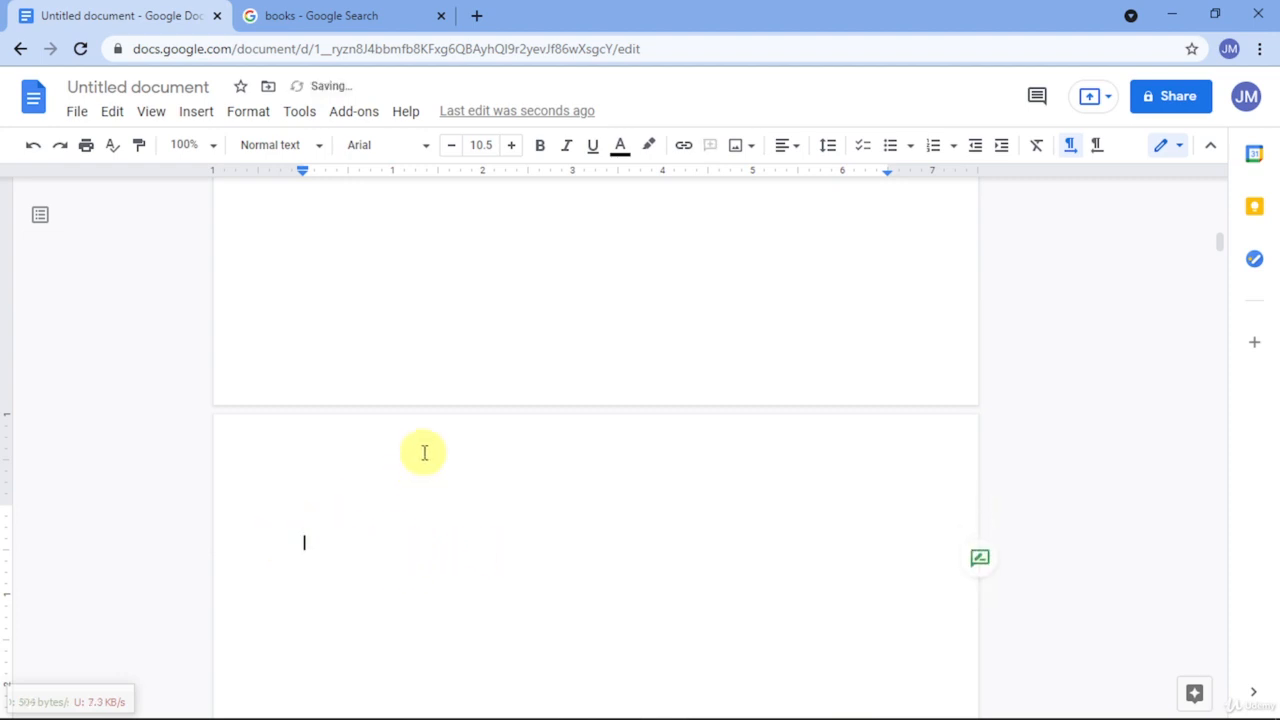
{"action": "scroll", "coordinate": [420, 450], "scroll_direction": "down", "scroll_amount": 2}
{"action": "scroll", "coordinate": [414, 443], "scroll_direction": "up", "scroll_amount": 1}
{"action": "key", "text": "BackSpace"}
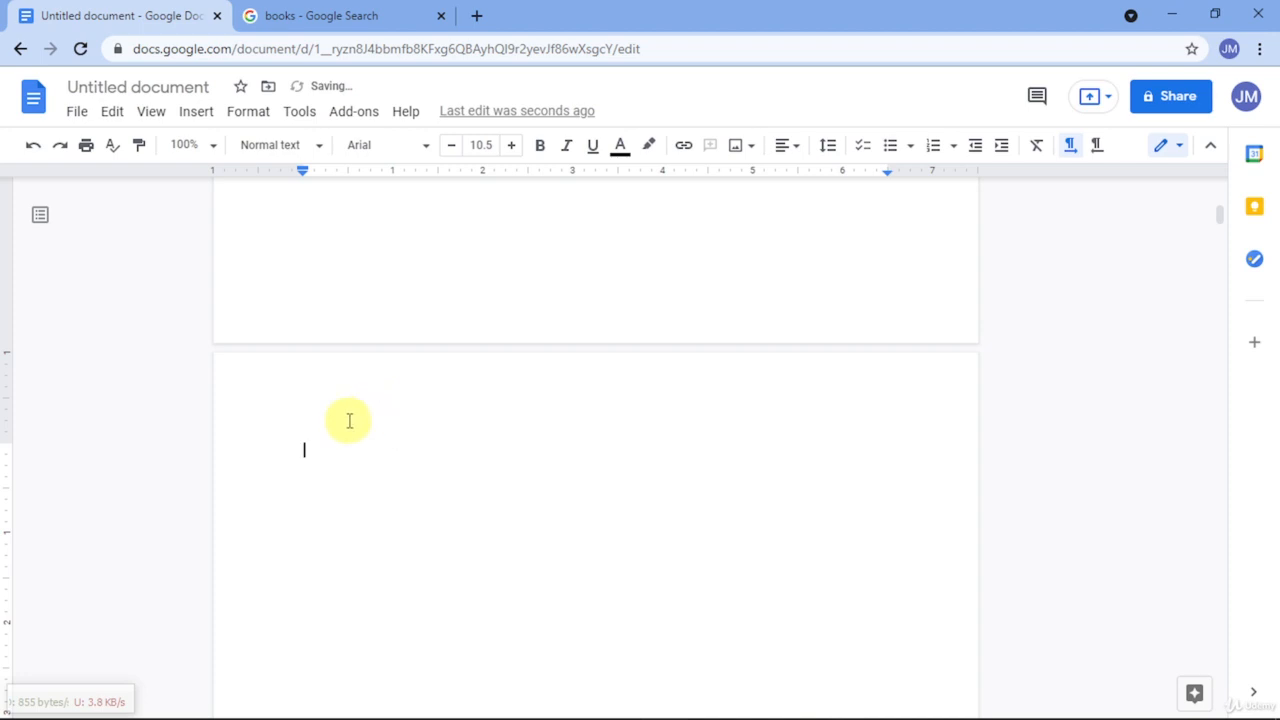
Step: Open the Section 2 header and compare its options with those of the Section 1 header on the cover page
{"action": "double_click", "coordinate": [329, 361]}
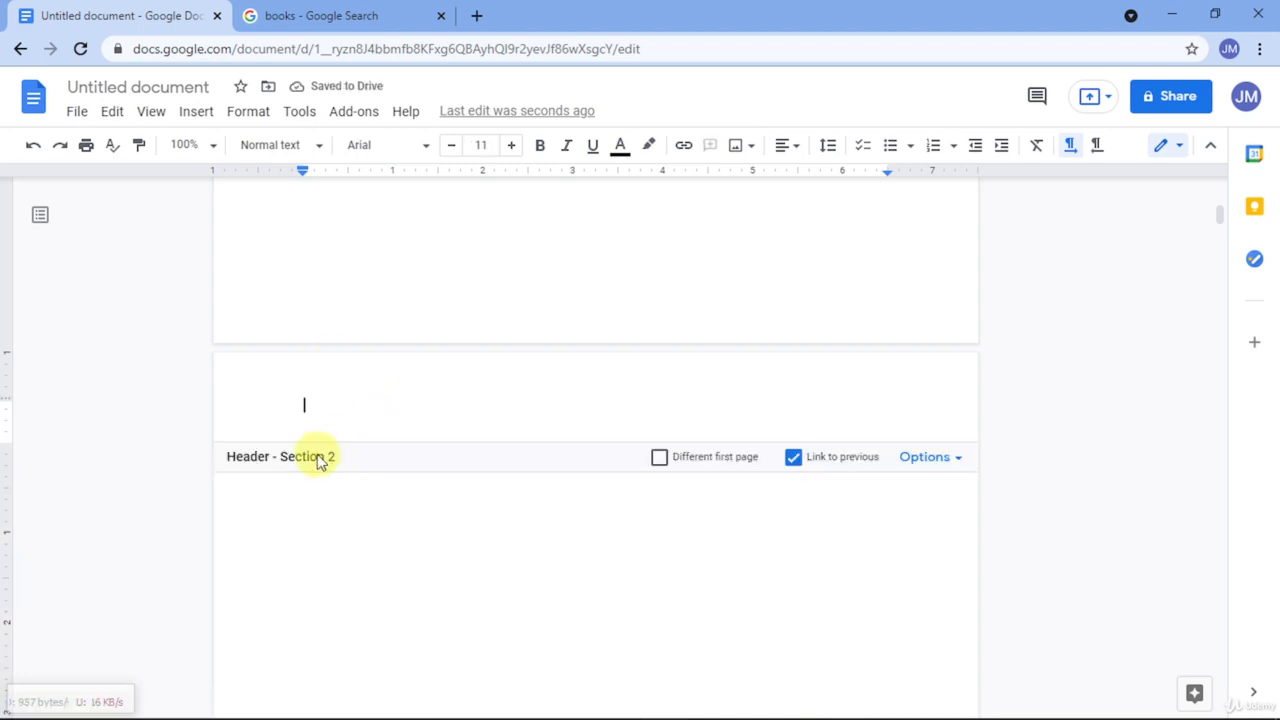
{"action": "scroll", "coordinate": [340, 440], "scroll_direction": "up", "scroll_amount": 8}
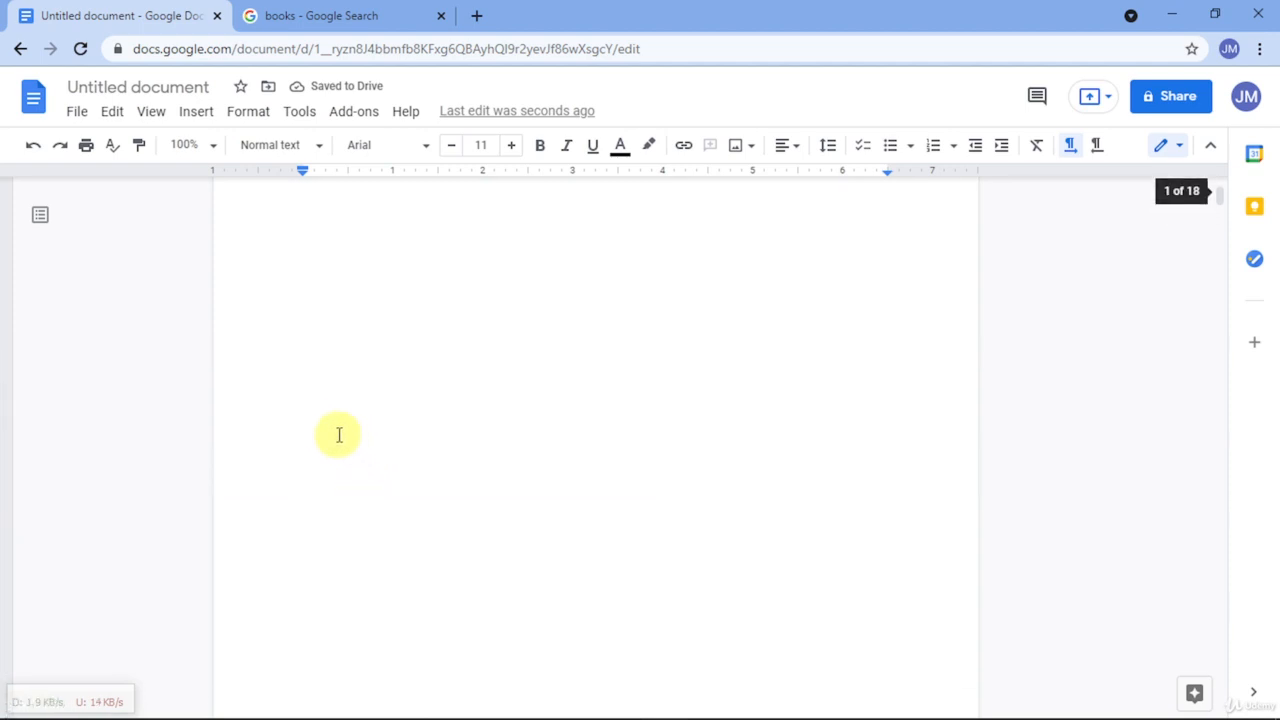
{"action": "scroll", "coordinate": [530, 358], "scroll_direction": "down", "scroll_amount": 5}
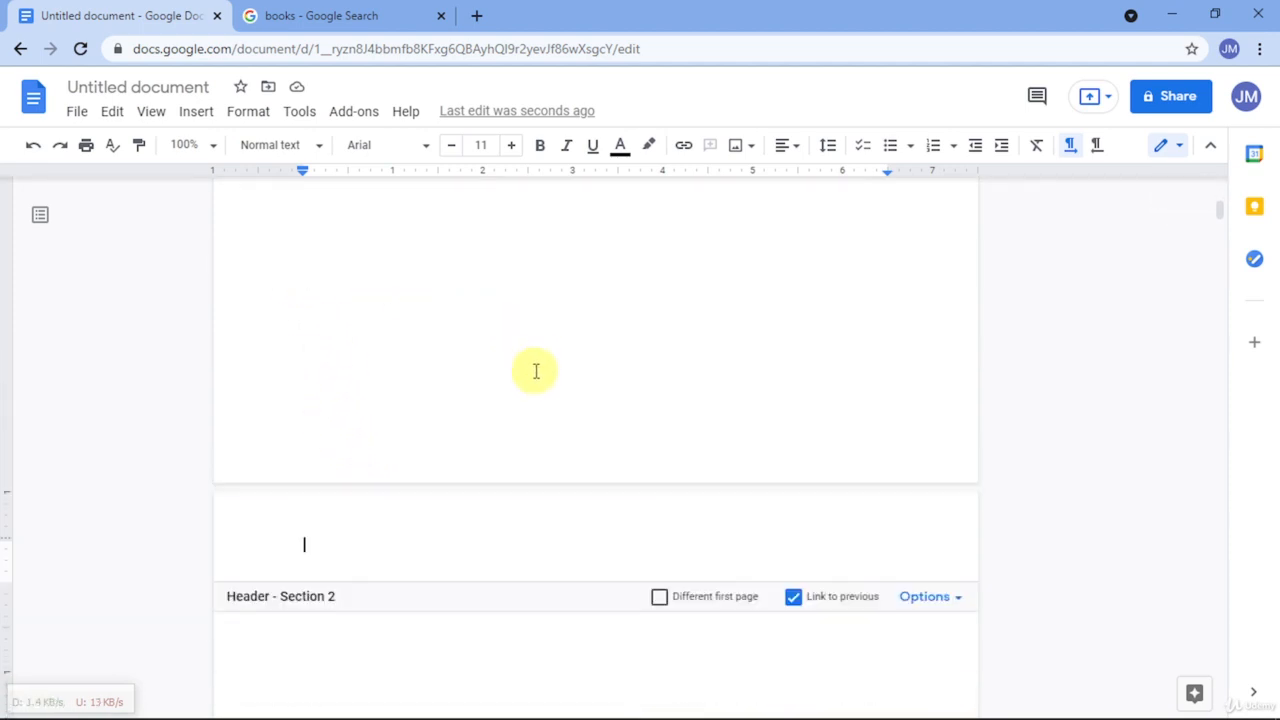
{"action": "scroll", "coordinate": [560, 375], "scroll_direction": "up", "scroll_amount": 2}
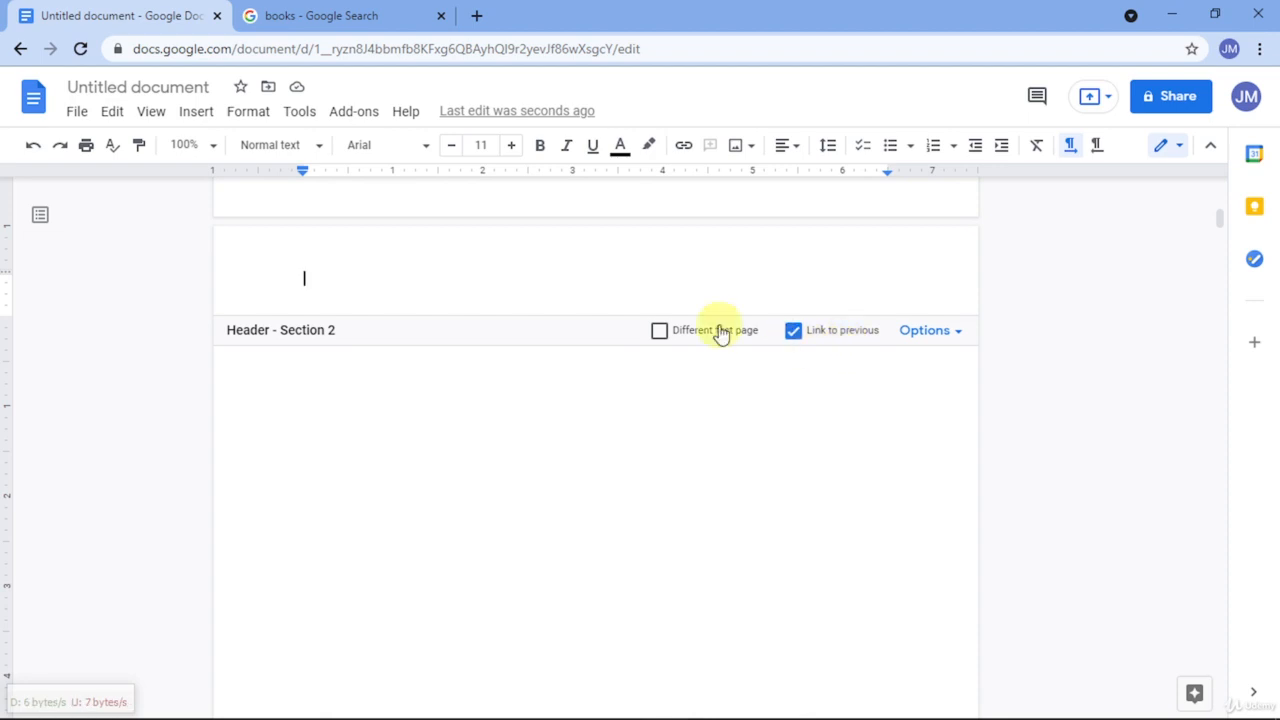
{"action": "scroll", "coordinate": [500, 377], "scroll_direction": "up", "scroll_amount": 10}
{"action": "scroll", "coordinate": [511, 375], "scroll_direction": "down", "scroll_amount": 7}
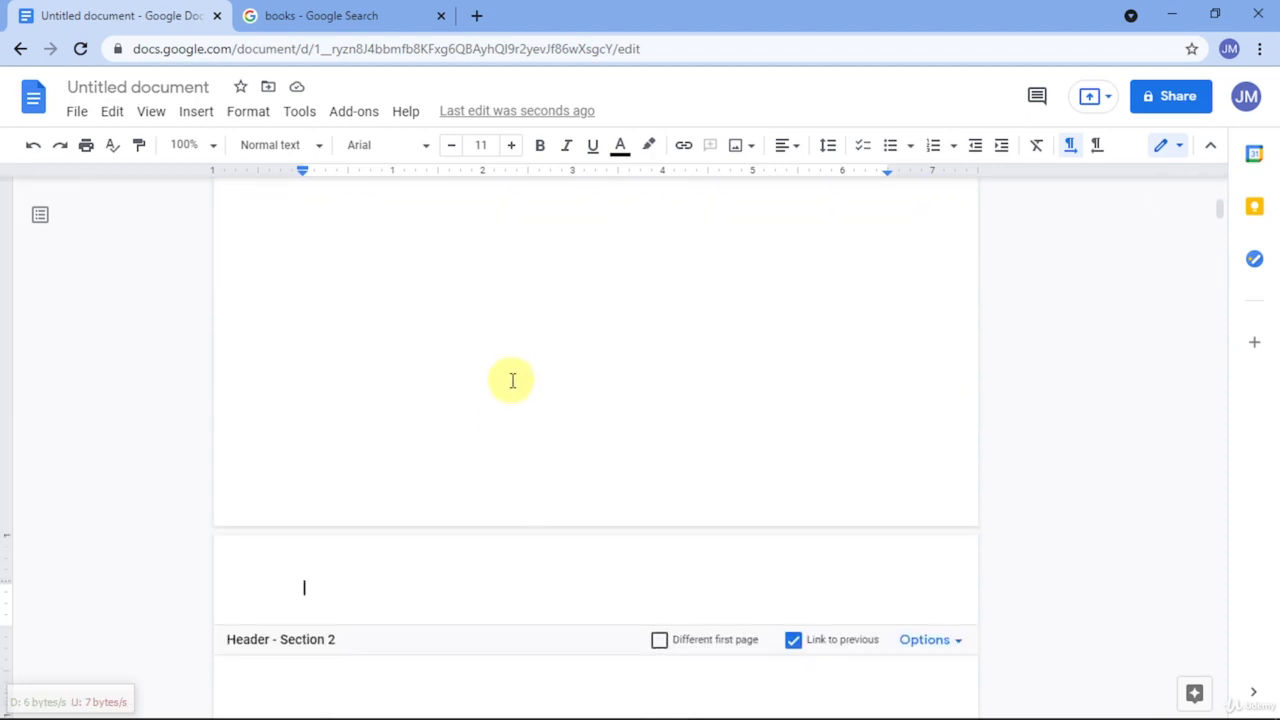
{"action": "scroll", "coordinate": [512, 380], "scroll_direction": "down", "scroll_amount": 1}
{"action": "scroll", "coordinate": [443, 386], "scroll_direction": "up", "scroll_amount": 12}
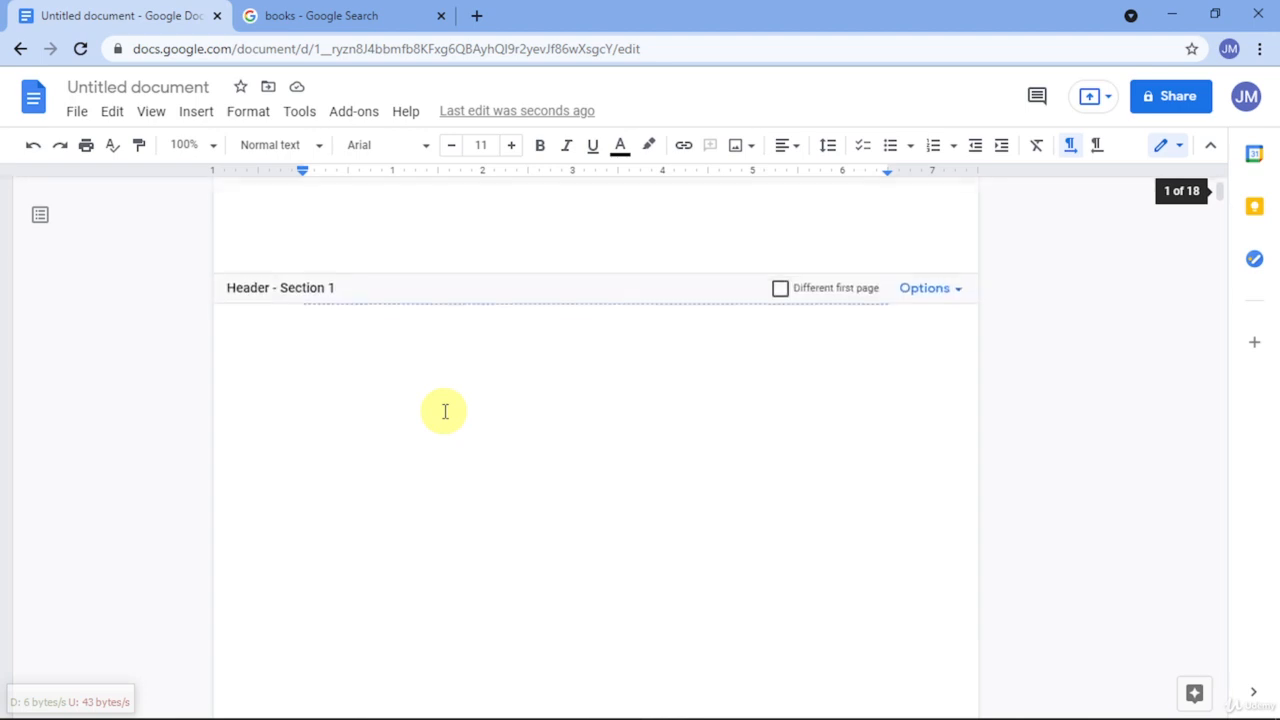
Step: Unlink the Section 2 header and footer from the previous section
{"action": "scroll", "coordinate": [471, 434], "scroll_direction": "down", "scroll_amount": 10}
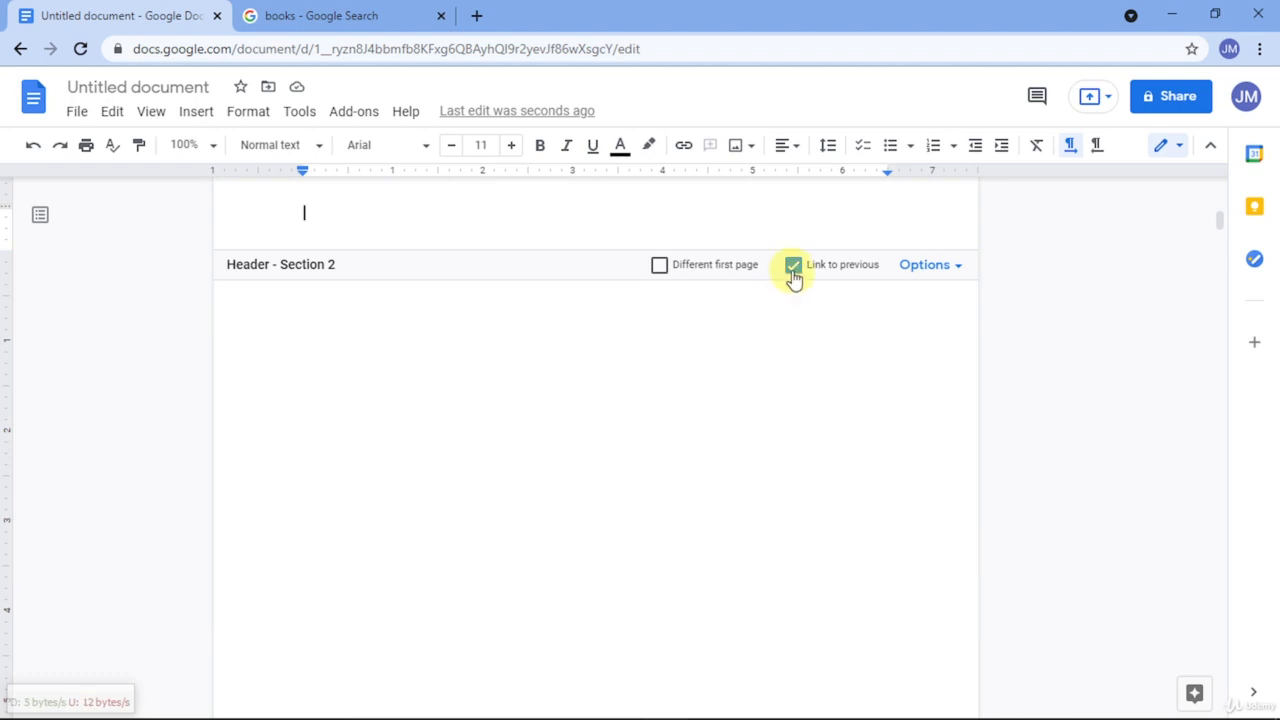
{"action": "scroll", "coordinate": [749, 294], "scroll_direction": "down", "scroll_amount": 10}
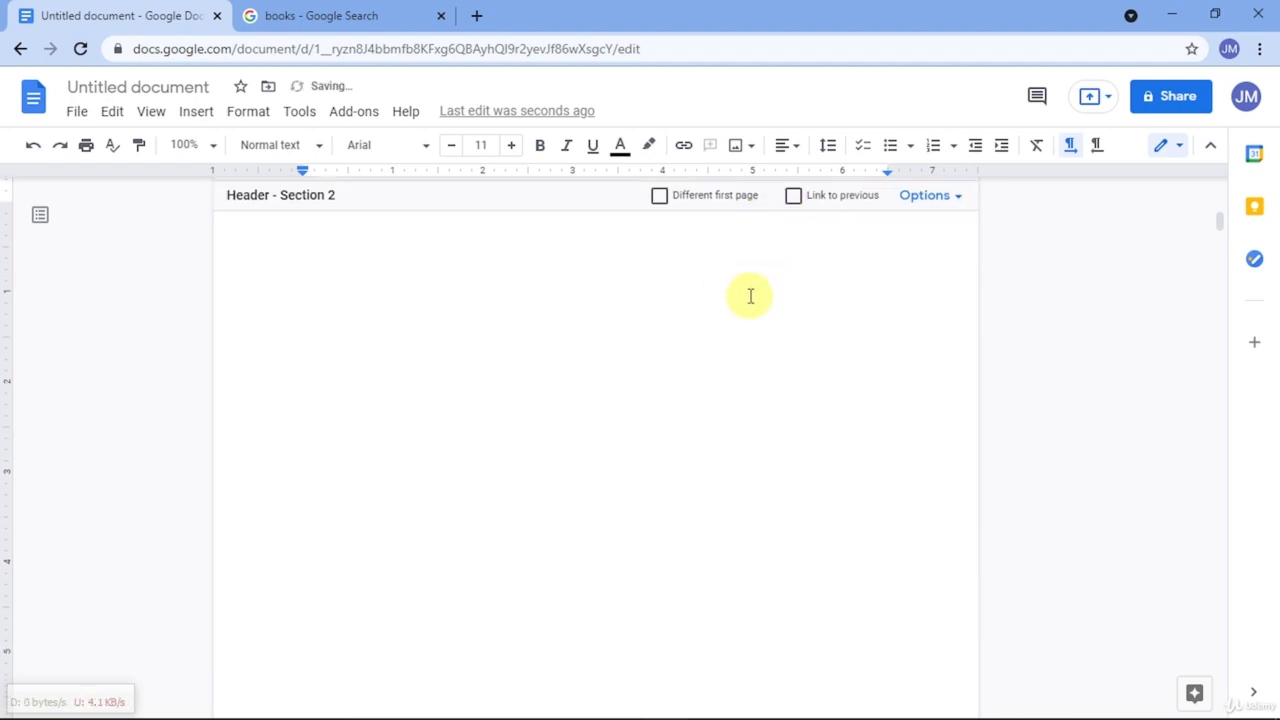
{"action": "left_click", "coordinate": [407, 361]}
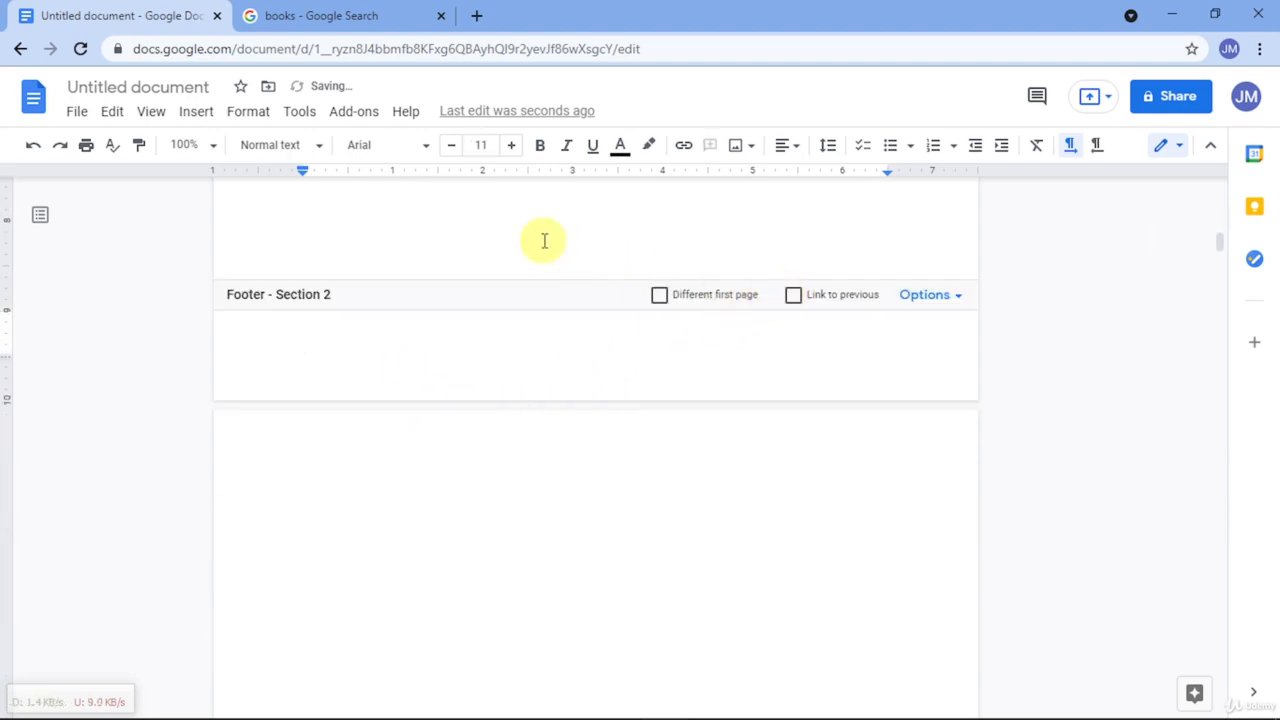
Step: Add page numbers to the header of Section 2 only, continuing the numbering from the previous section
{"action": "scroll", "coordinate": [546, 245], "scroll_direction": "up", "scroll_amount": 8}
{"action": "left_click", "coordinate": [543, 303]}
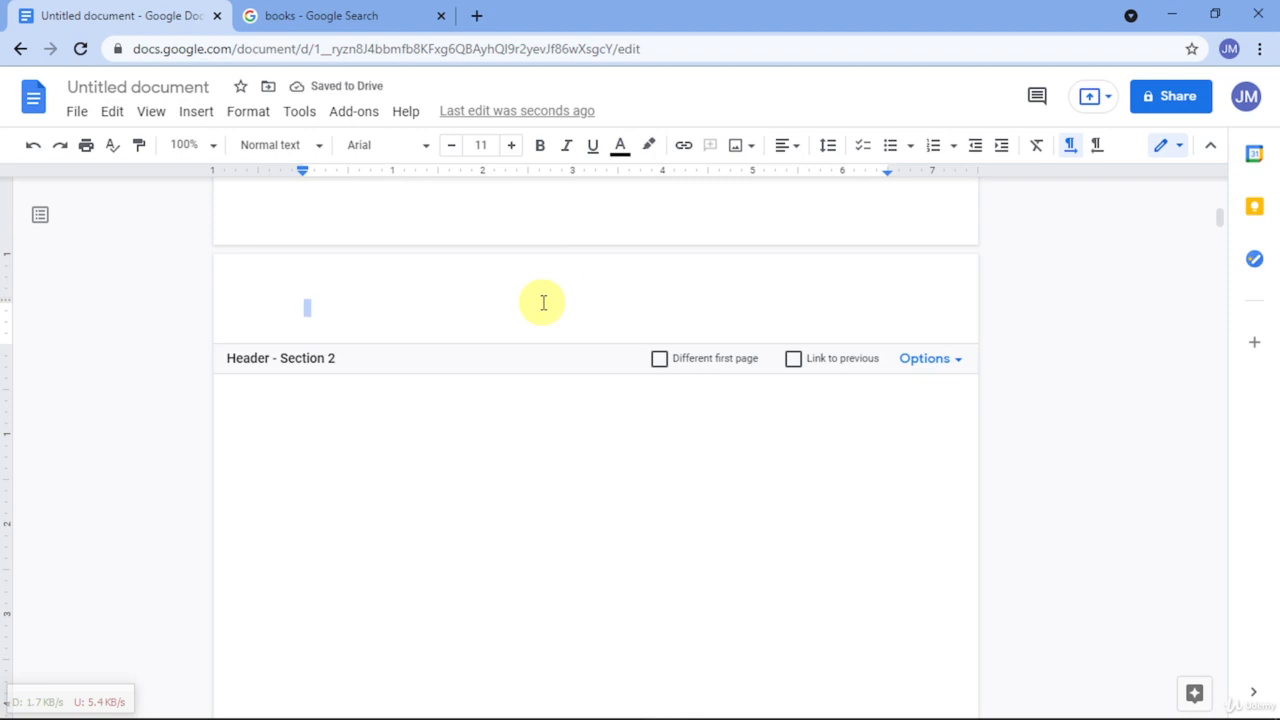
{"action": "left_click", "coordinate": [922, 360]}
{"action": "left_click", "coordinate": [927, 422]}
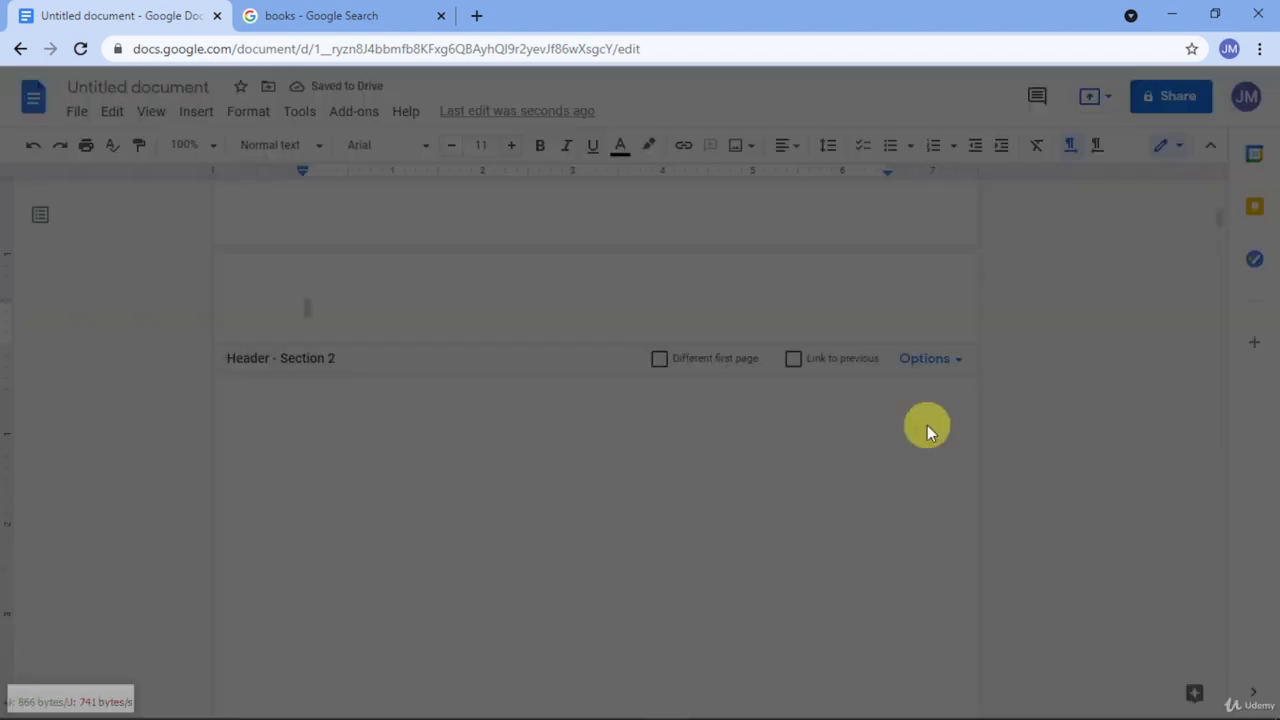
{"action": "left_click", "coordinate": [552, 309]}
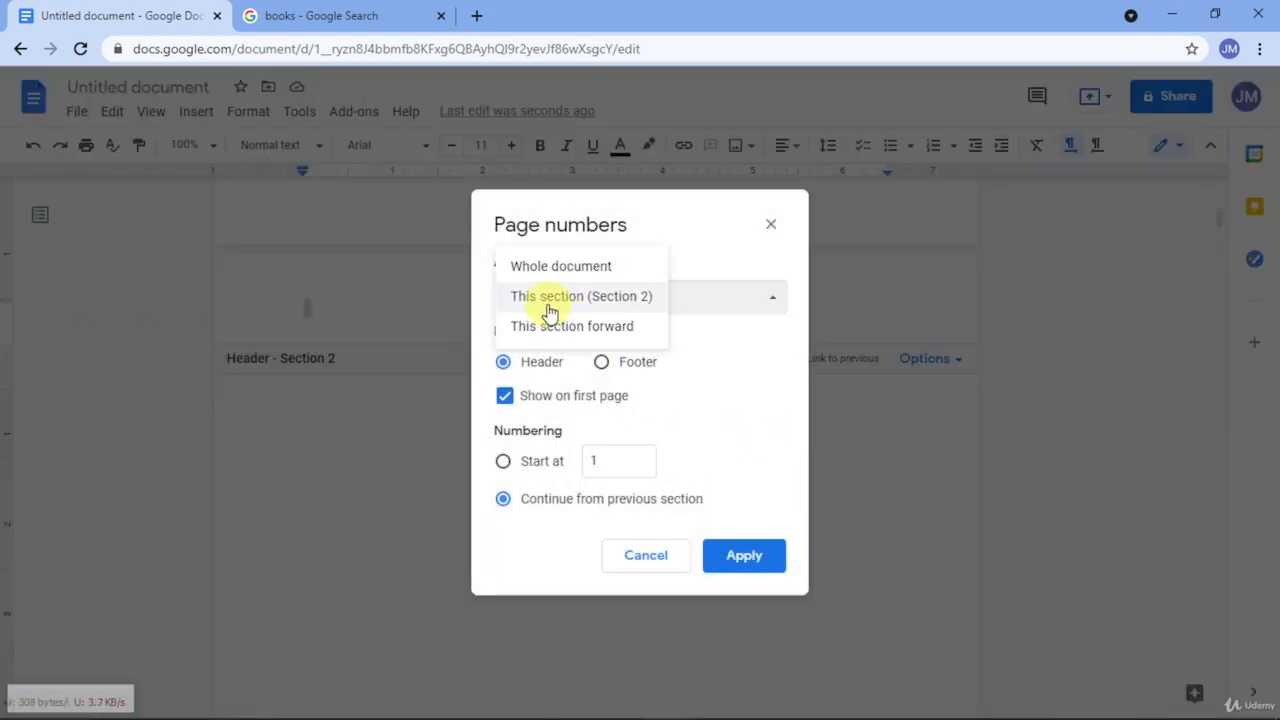
{"action": "left_click", "coordinate": [618, 308]}
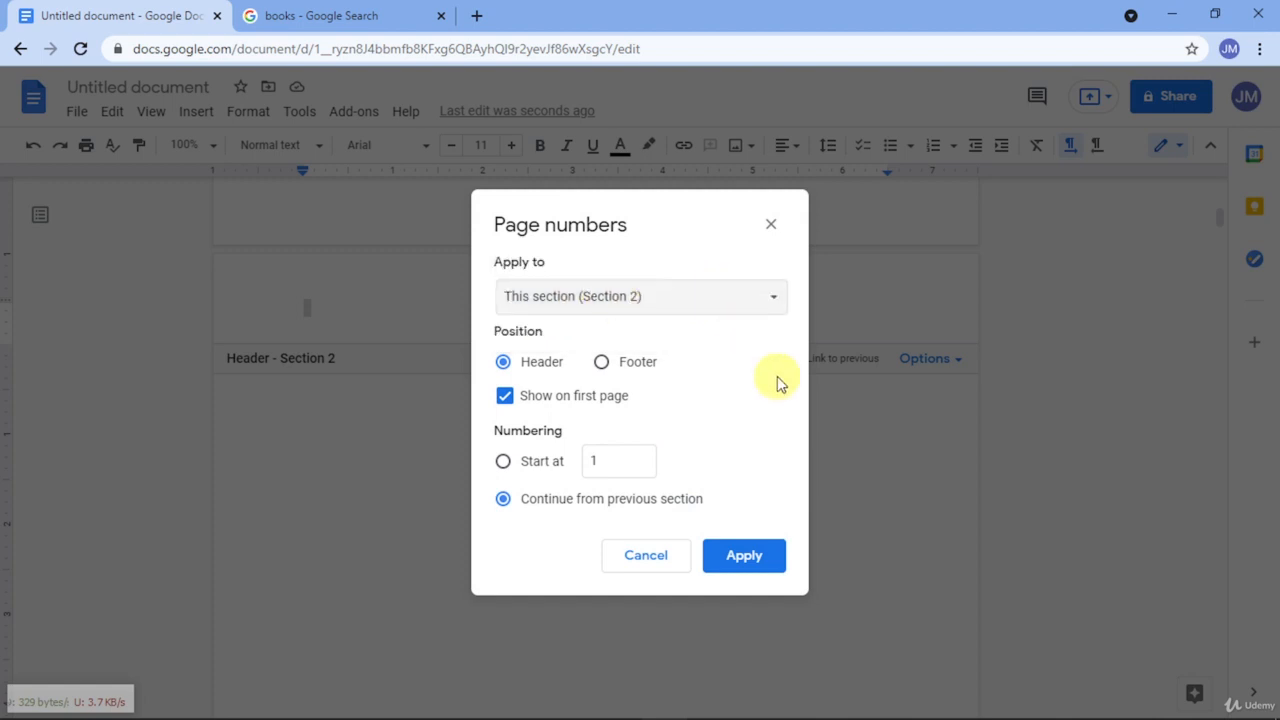
{"action": "left_click", "coordinate": [770, 562]}
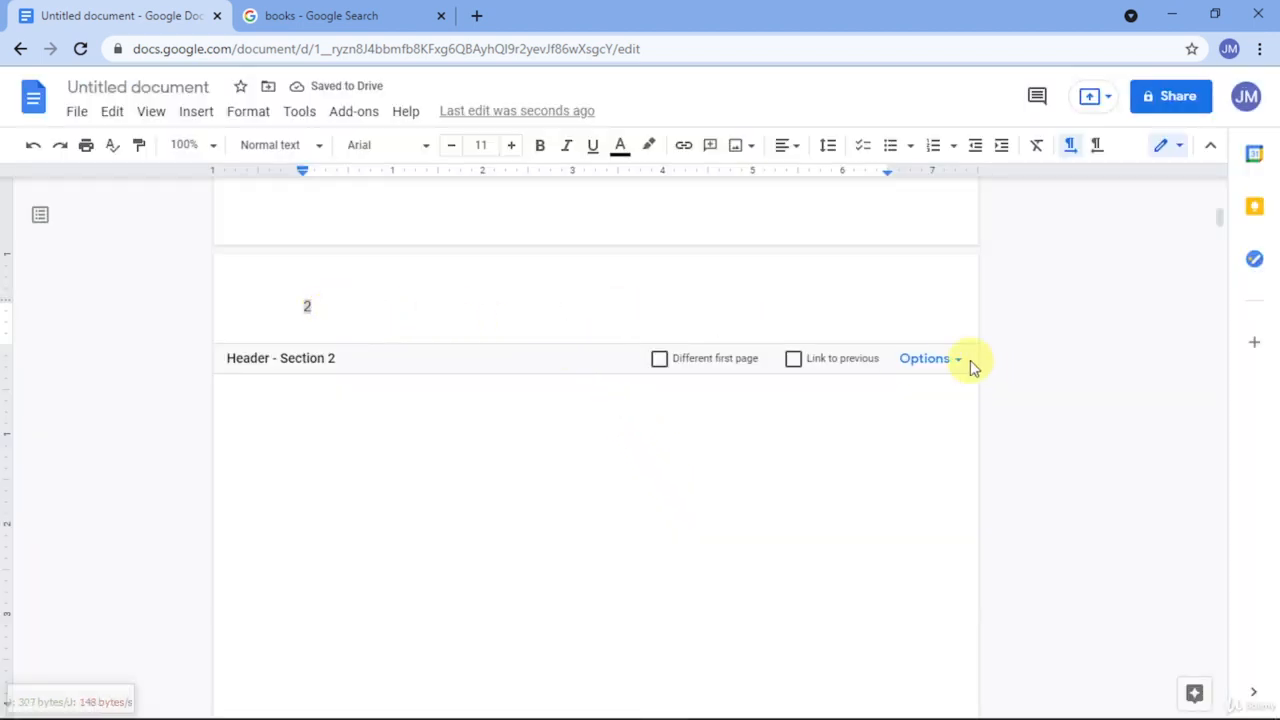
Step: Restart the Section 2 header page numbering at 1 and center the page number
{"action": "left_click", "coordinate": [930, 359]}
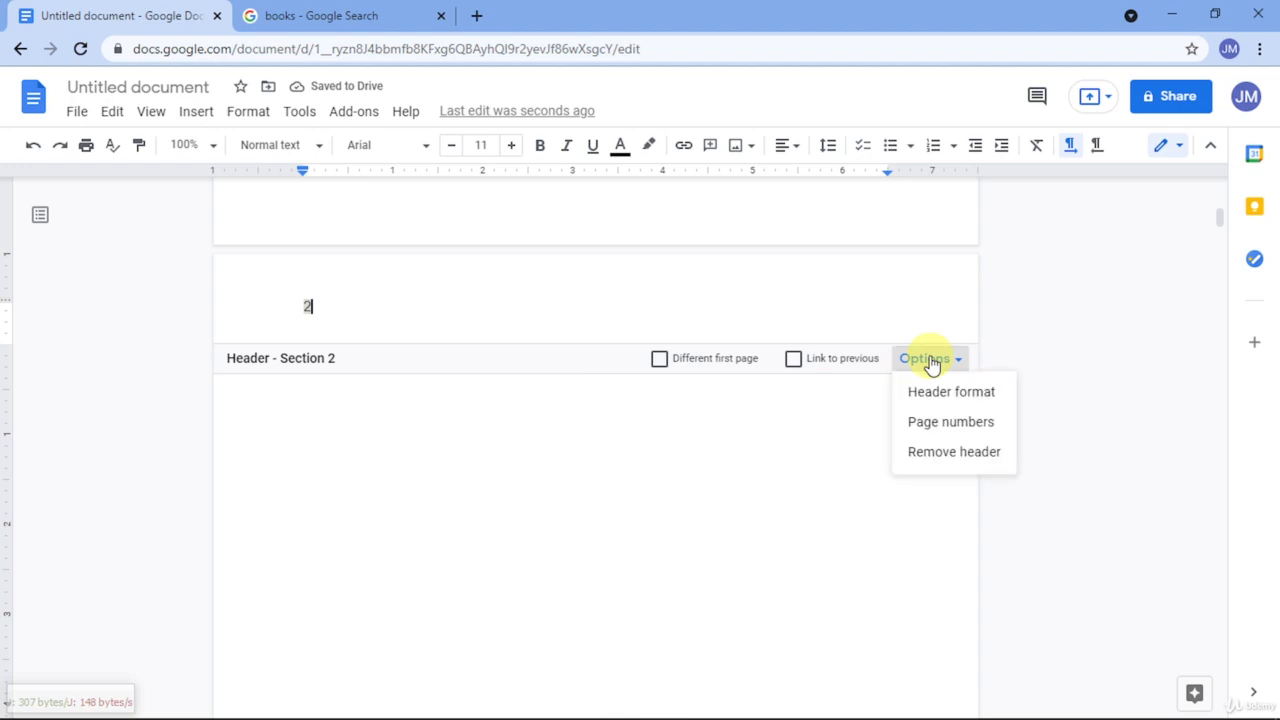
{"action": "left_click", "coordinate": [952, 424]}
{"action": "left_click", "coordinate": [530, 460]}
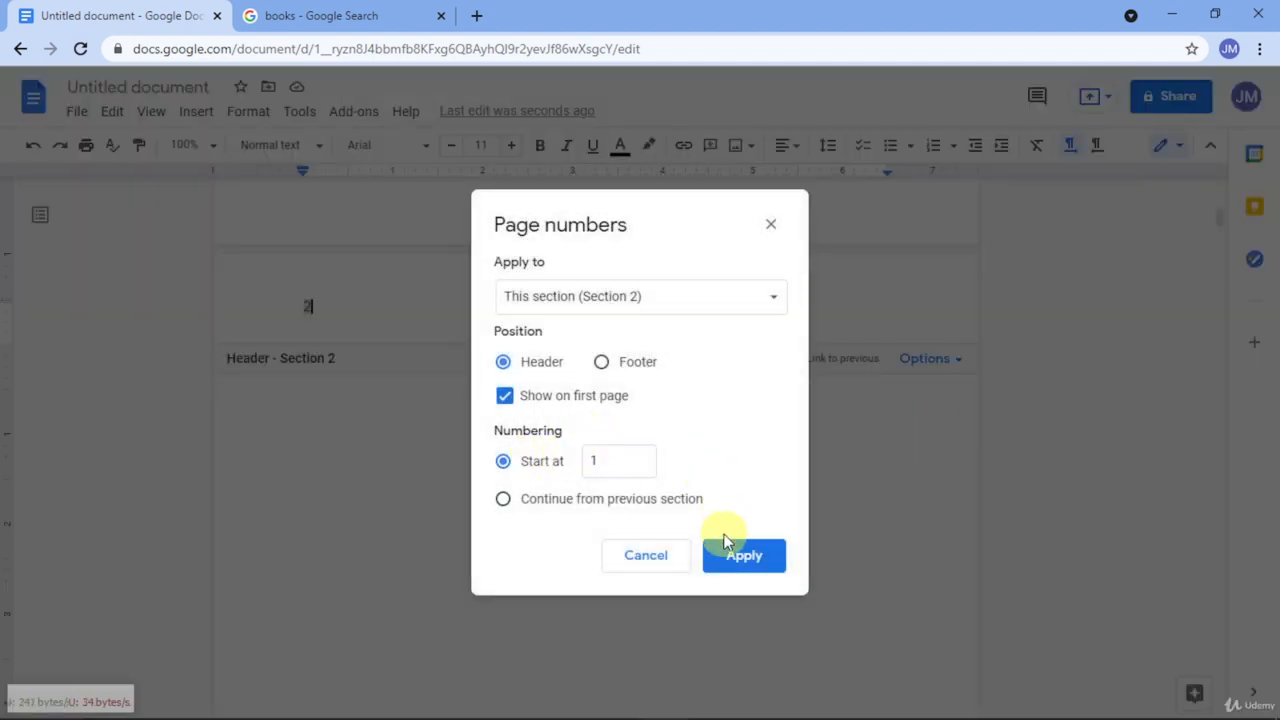
{"action": "left_click", "coordinate": [740, 552]}
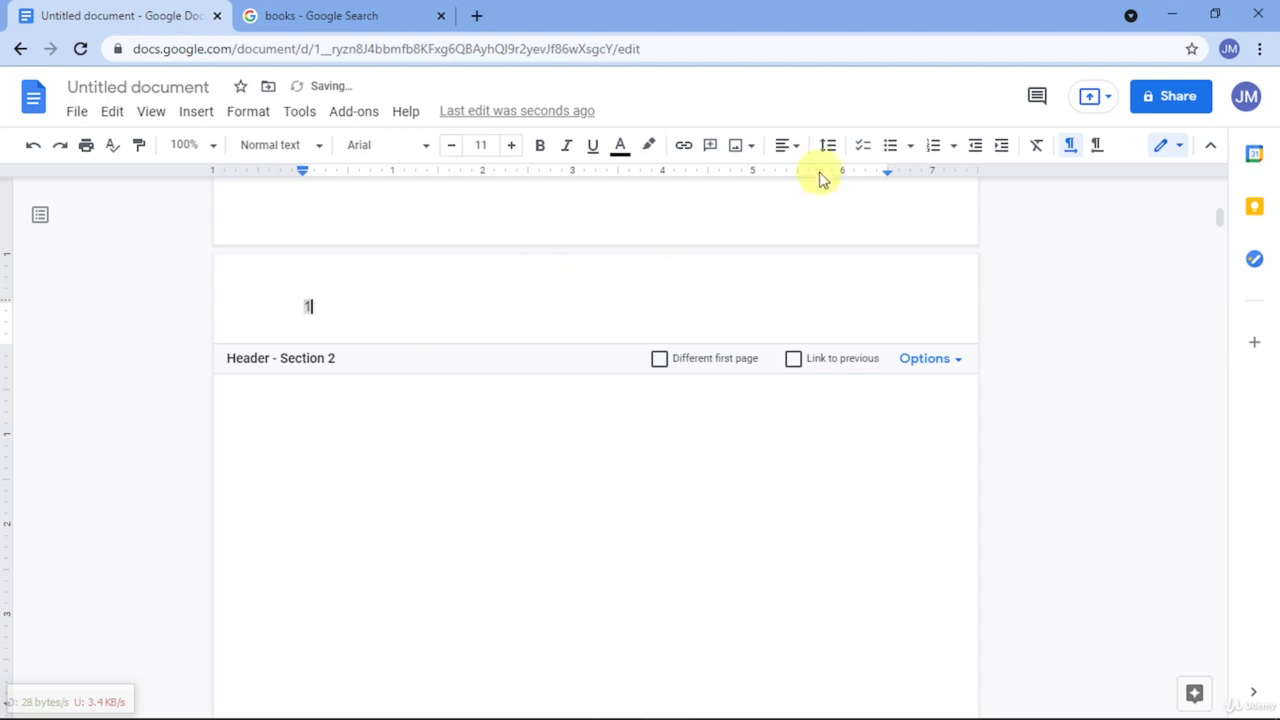
{"action": "left_click", "coordinate": [797, 153]}
{"action": "left_click", "coordinate": [740, 184]}
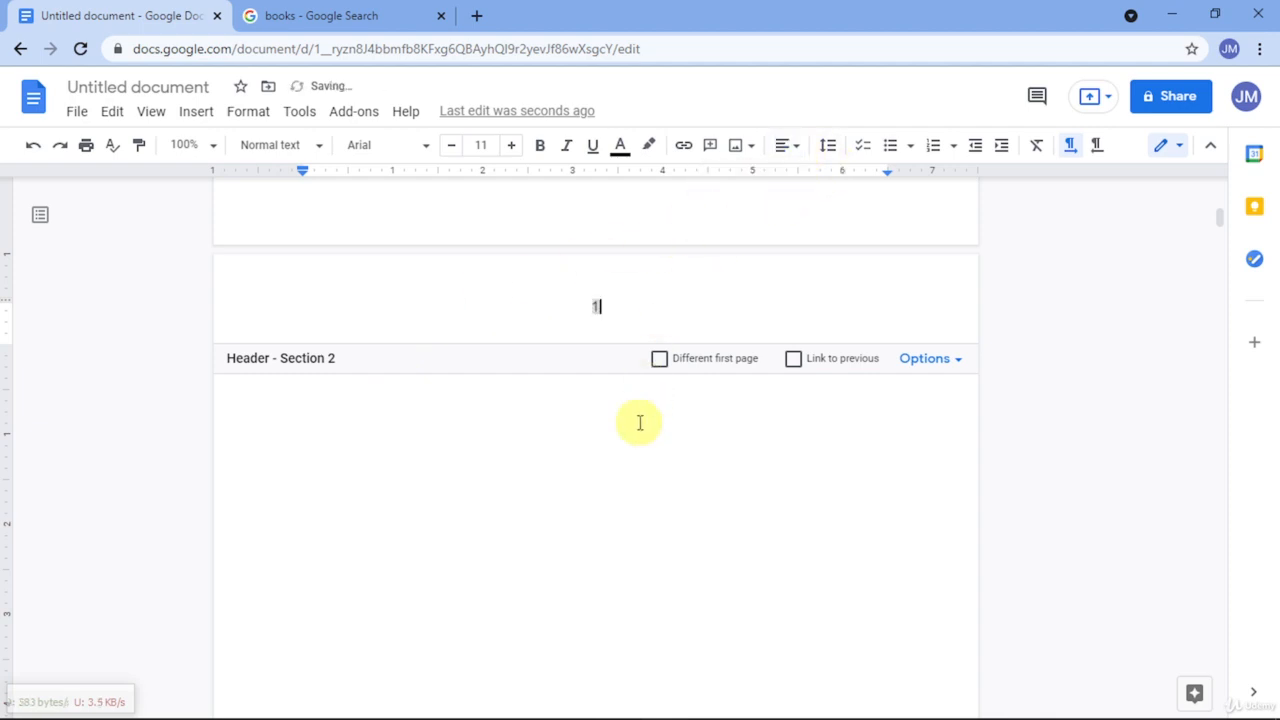
{"action": "left_click", "coordinate": [637, 435]}
Step: Delete the "Contents" text from the page numbered 3
{"action": "scroll", "coordinate": [634, 447], "scroll_direction": "up", "scroll_amount": 10}
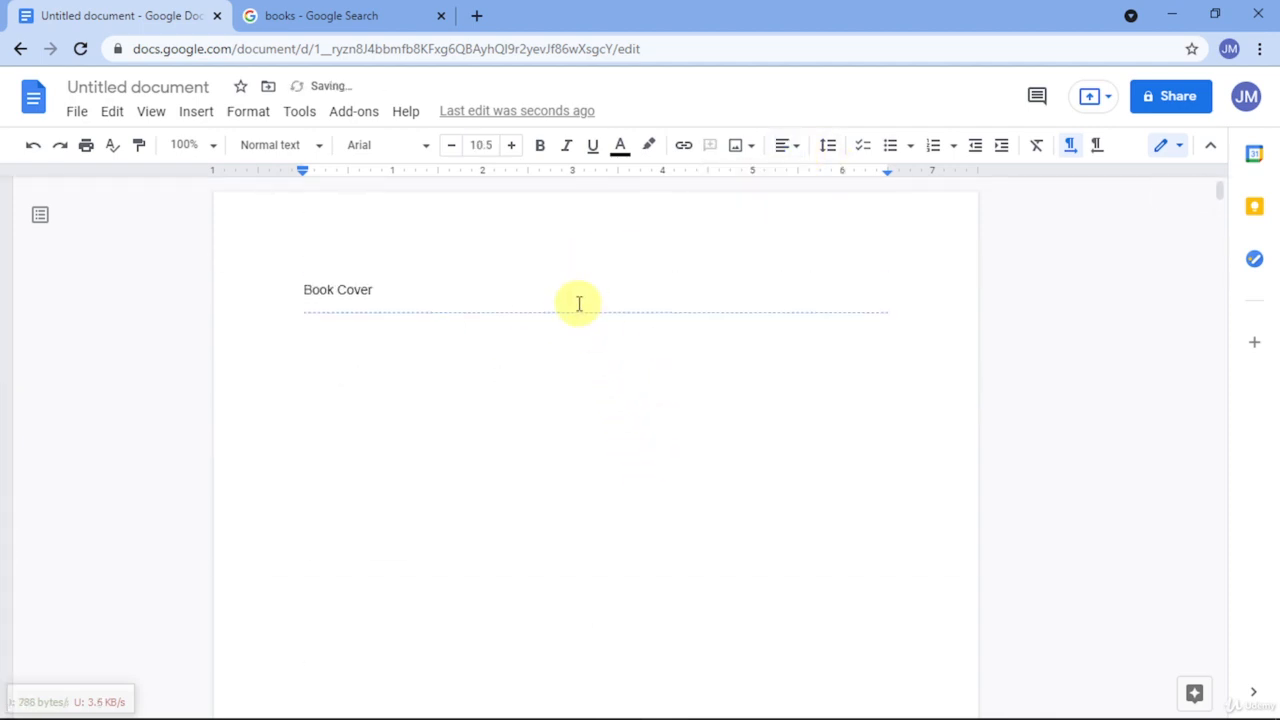
{"action": "scroll", "coordinate": [583, 294], "scroll_direction": "down", "scroll_amount": 20}
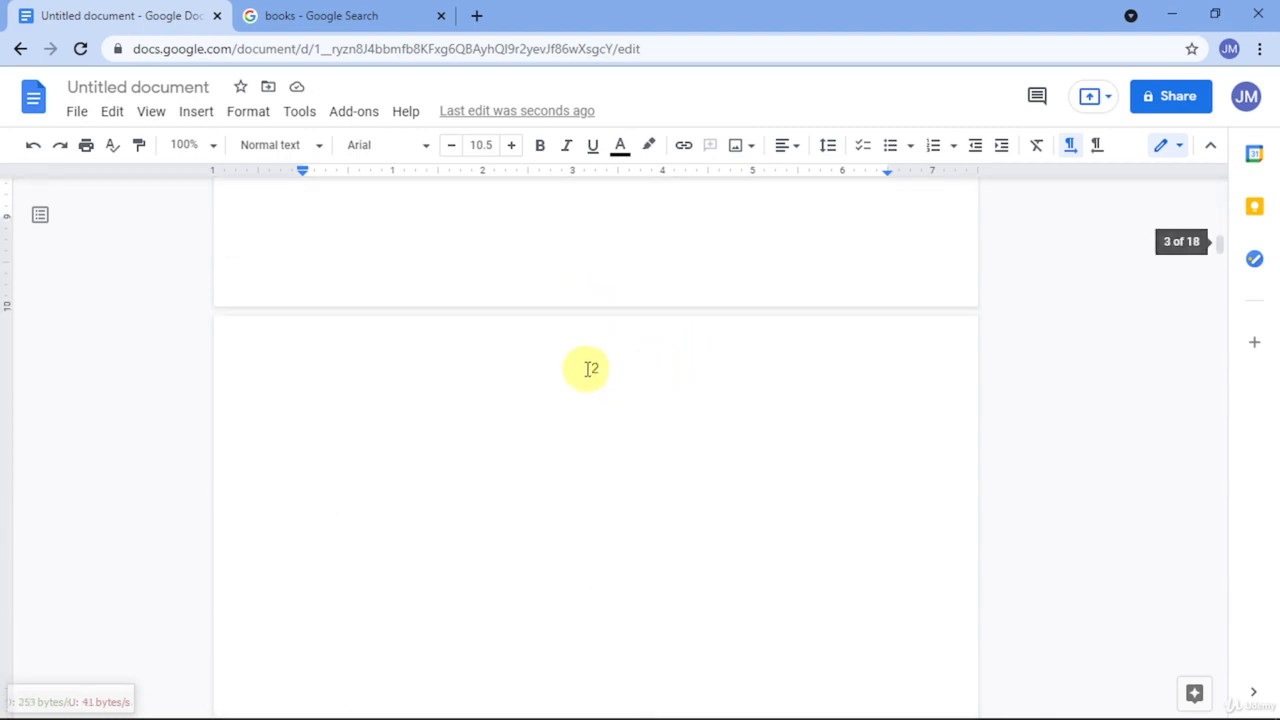
{"action": "scroll", "coordinate": [591, 369], "scroll_direction": "down", "scroll_amount": 10}
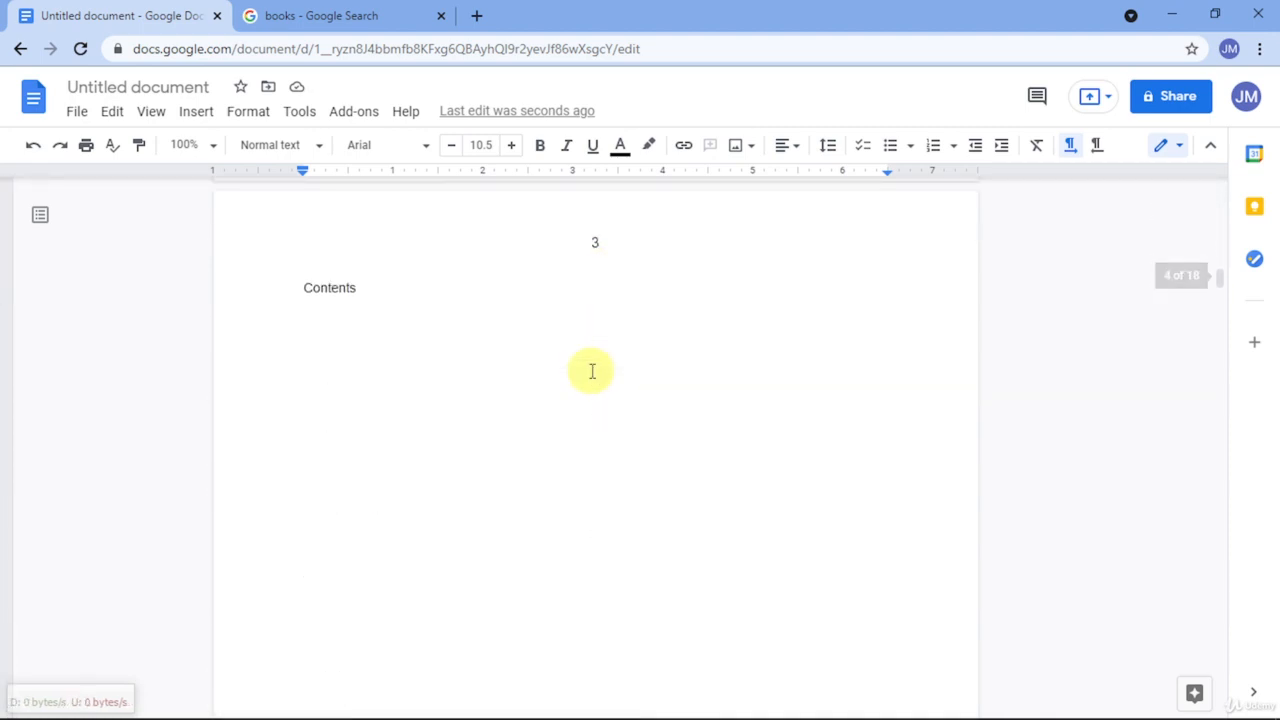
{"action": "scroll", "coordinate": [592, 371], "scroll_direction": "up", "scroll_amount": 3}
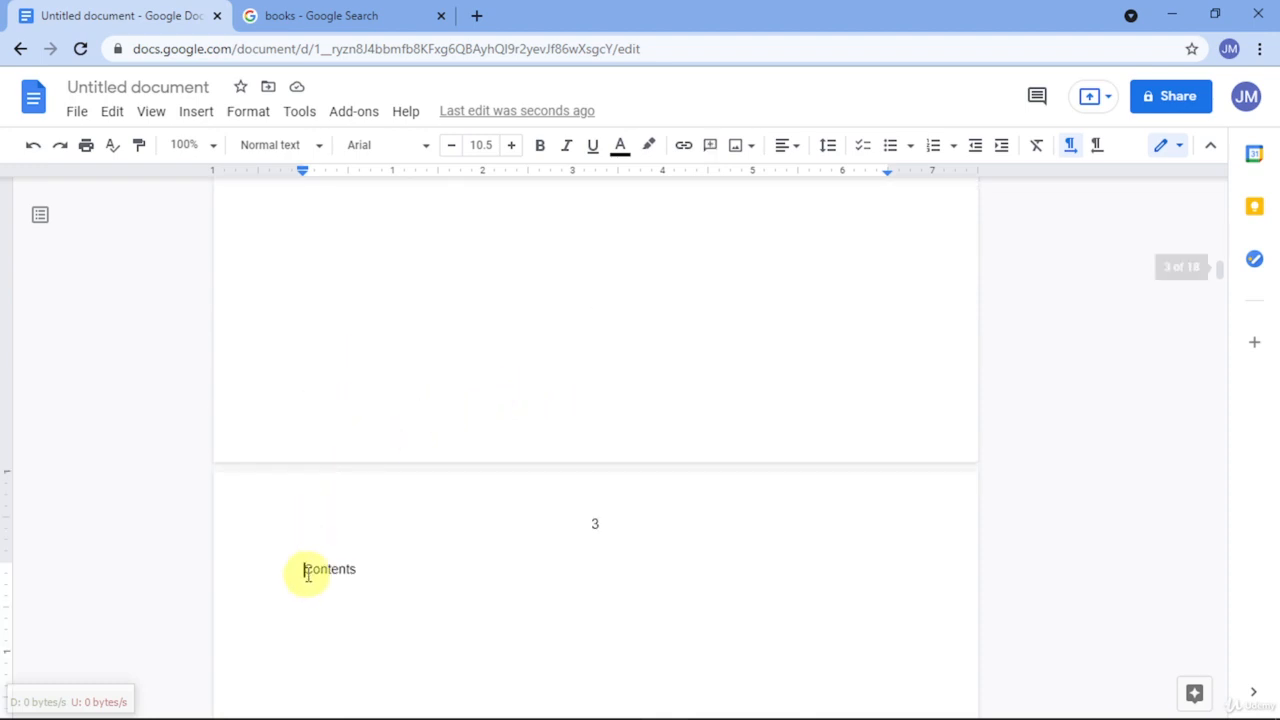
{"action": "left_click_drag", "start_coordinate": [305, 570], "coordinate": [352, 580]}
{"action": "key", "text": "BackSpace"}
Step: Insert a next-page section break at the start of the page numbered 3
{"action": "scroll", "coordinate": [517, 549], "scroll_direction": "up", "scroll_amount": 10}
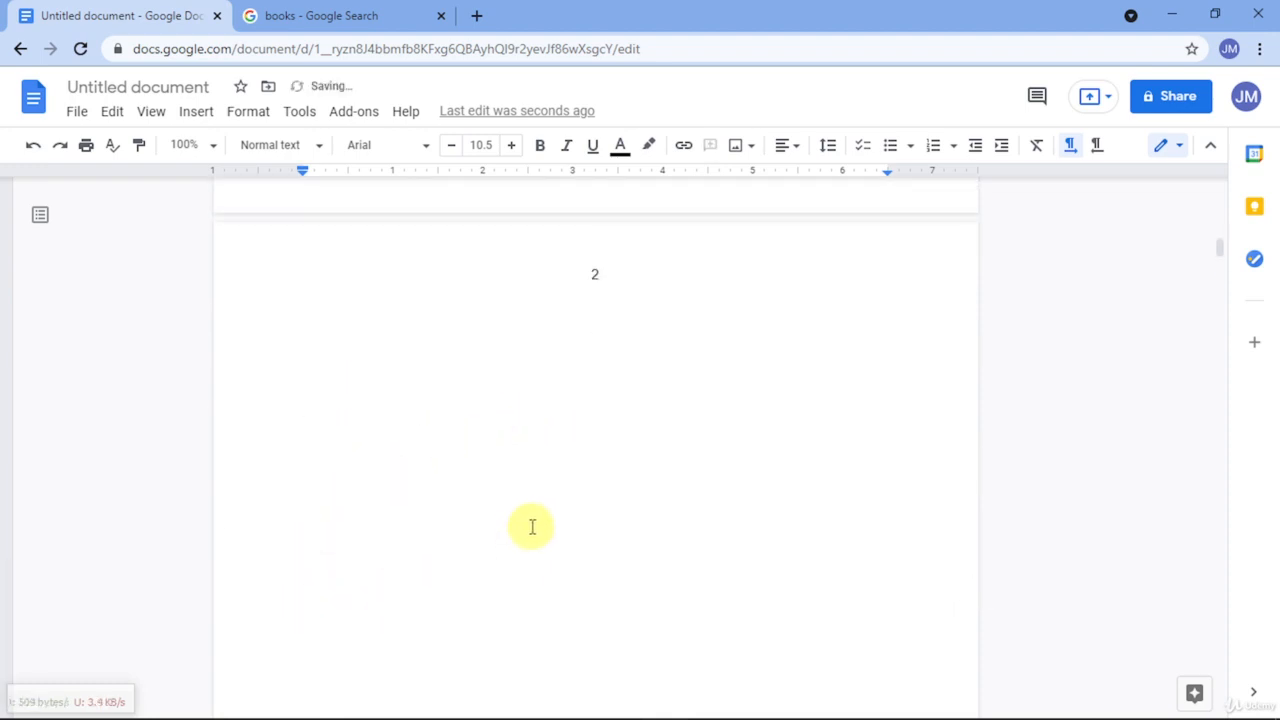
{"action": "scroll", "coordinate": [532, 527], "scroll_direction": "down", "scroll_amount": 10}
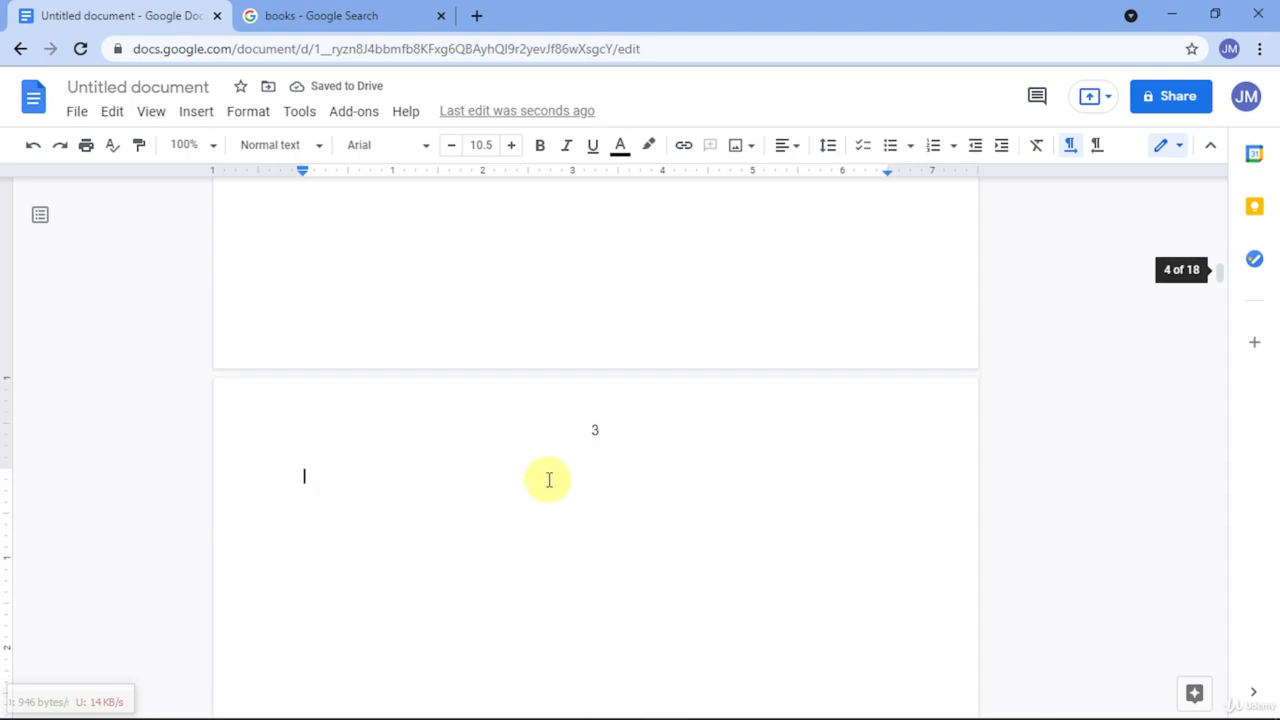
{"action": "scroll", "coordinate": [597, 363], "scroll_direction": "up", "scroll_amount": 10}
{"action": "scroll", "coordinate": [609, 369], "scroll_direction": "down", "scroll_amount": 10}
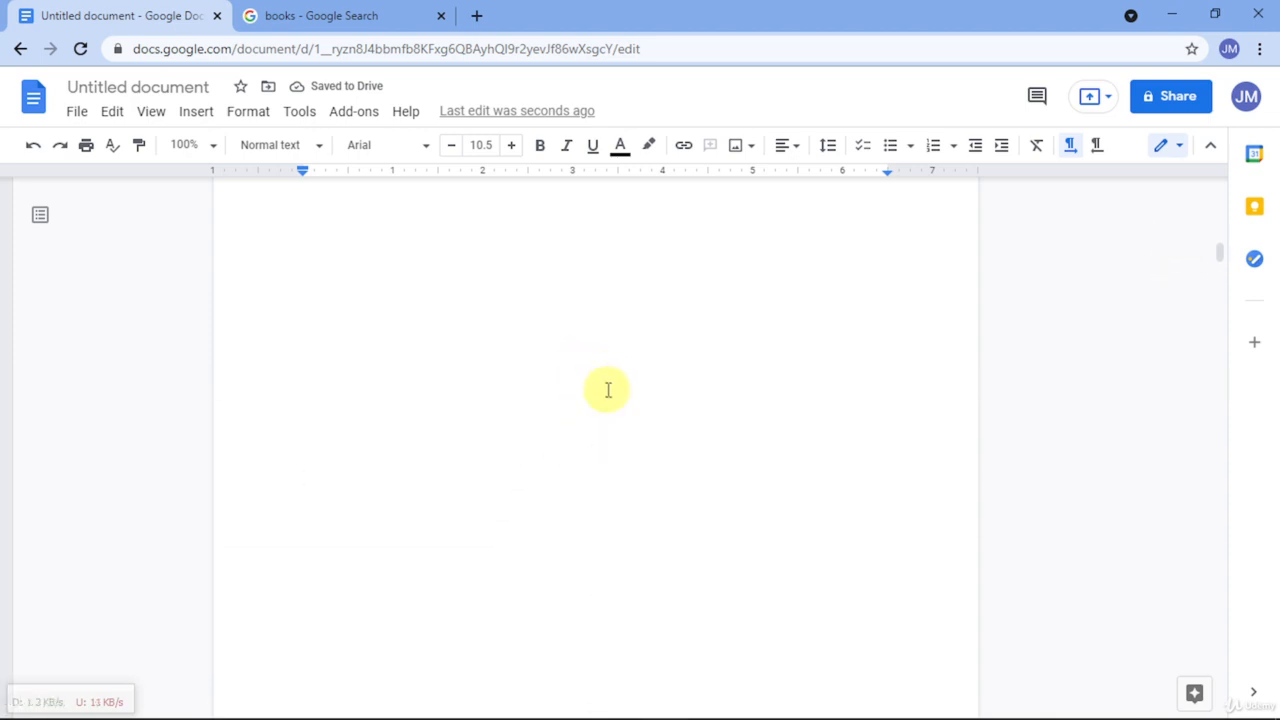
{"action": "scroll", "coordinate": [540, 410], "scroll_direction": "down", "scroll_amount": 2}
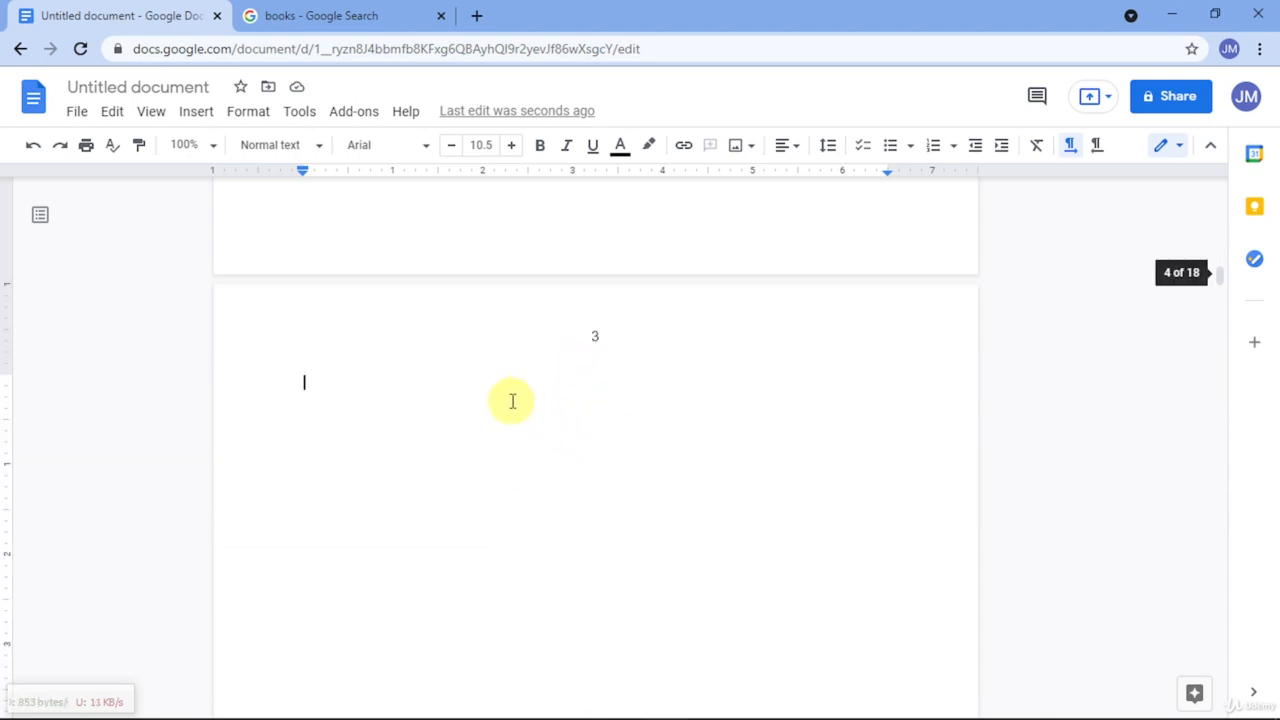
{"action": "left_click", "coordinate": [205, 116]}
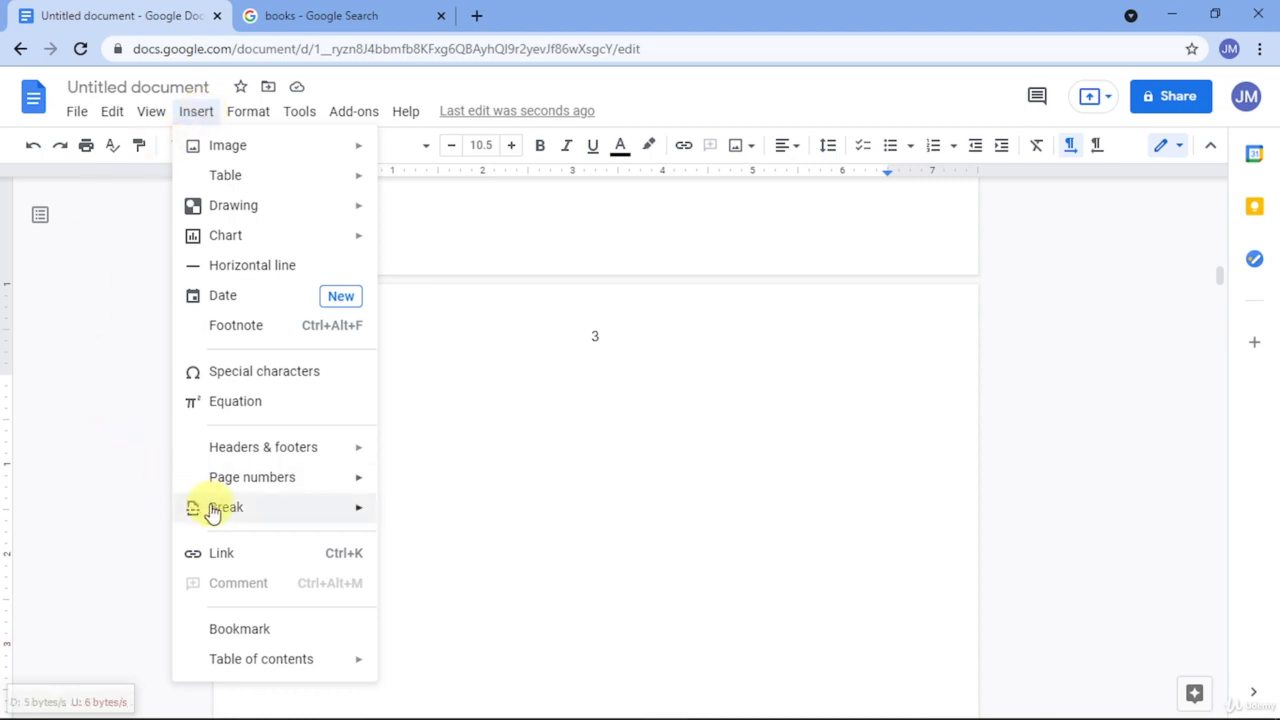
{"action": "mouse_move", "coordinate": [218, 512]}
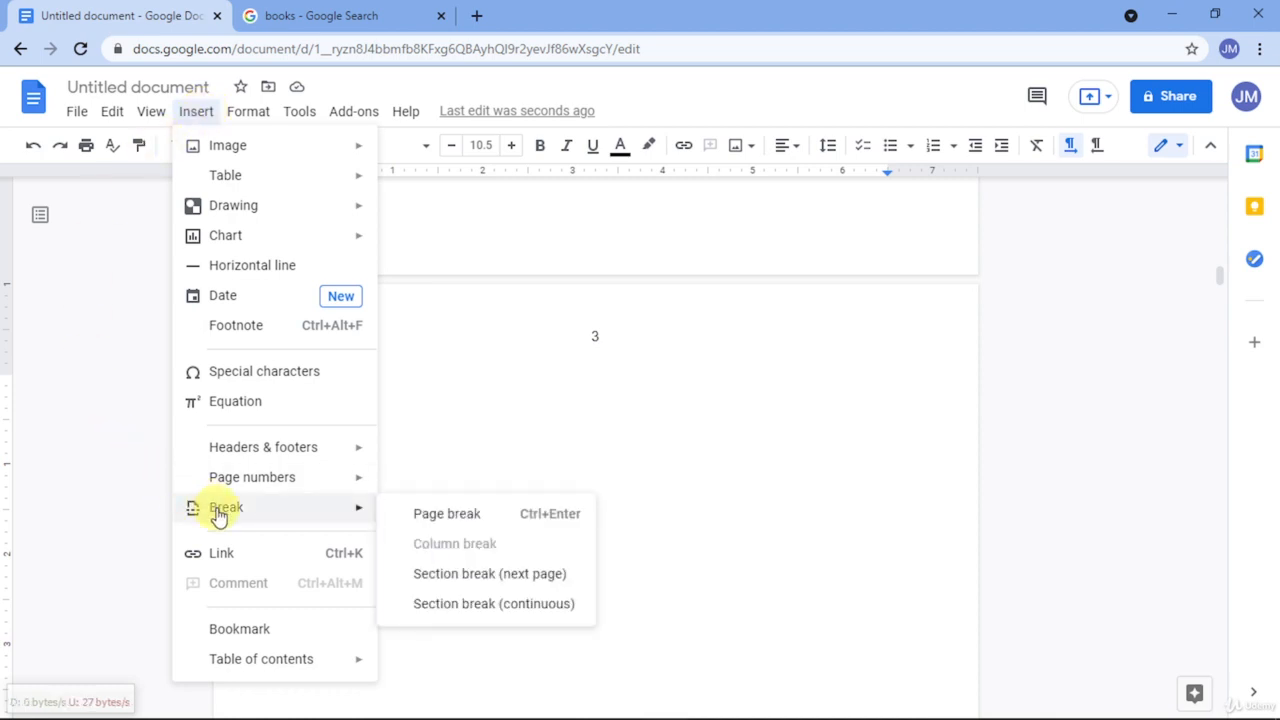
{"action": "left_click", "coordinate": [503, 580]}
Step: Unlink the Section 3 header and footer from the previous section
{"action": "scroll", "coordinate": [520, 550], "scroll_direction": "down", "scroll_amount": 2}
{"action": "double_click", "coordinate": [505, 423]}
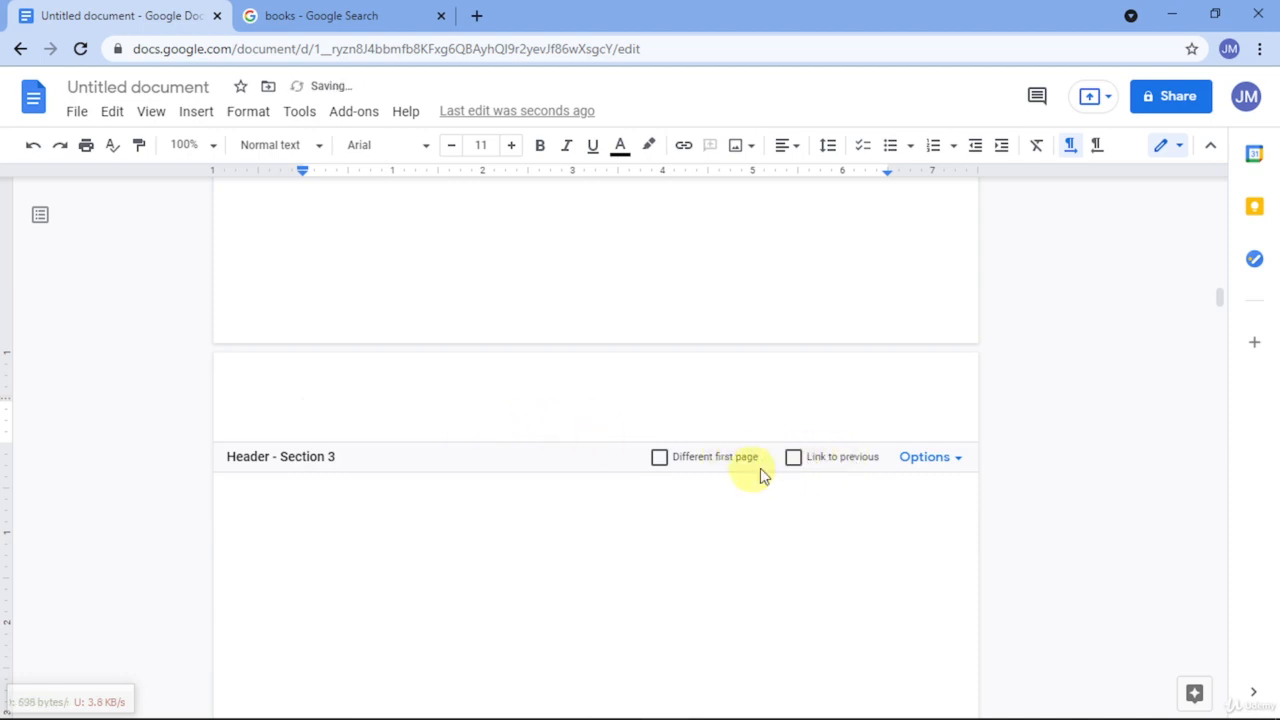
{"action": "scroll", "coordinate": [505, 433], "scroll_direction": "up", "scroll_amount": 3}
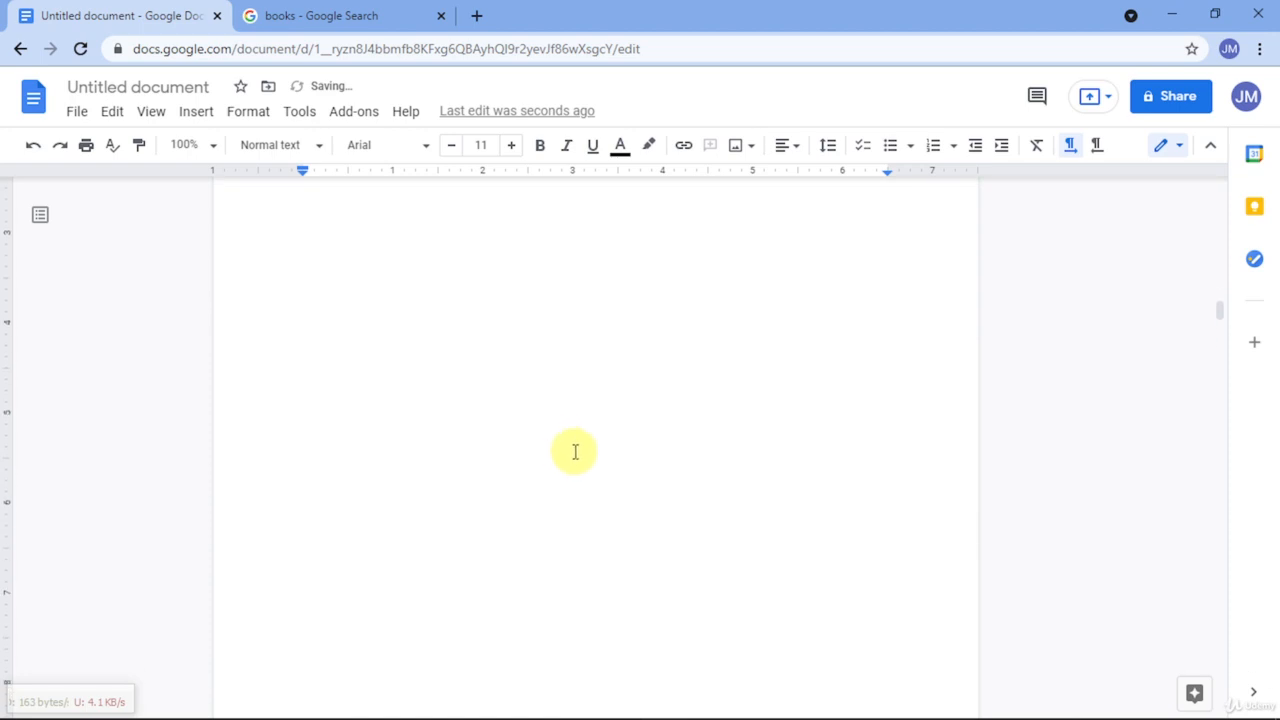
{"action": "scroll", "coordinate": [574, 453], "scroll_direction": "down", "scroll_amount": 1}
{"action": "double_click", "coordinate": [589, 552]}
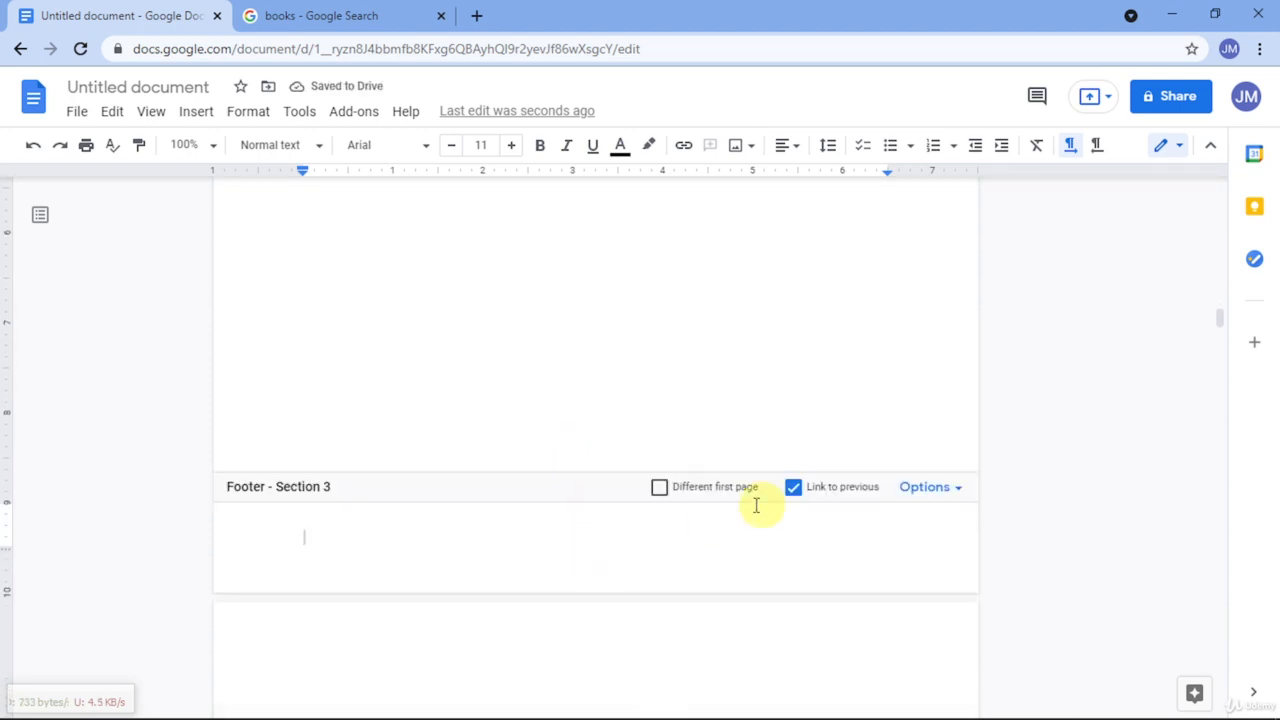
{"action": "left_click", "coordinate": [812, 494]}
Step: Enter "Contents" as the first line of the opening page of Section 3
{"action": "left_click", "coordinate": [616, 459]}
{"action": "scroll", "coordinate": [571, 404], "scroll_direction": "up", "scroll_amount": 2}
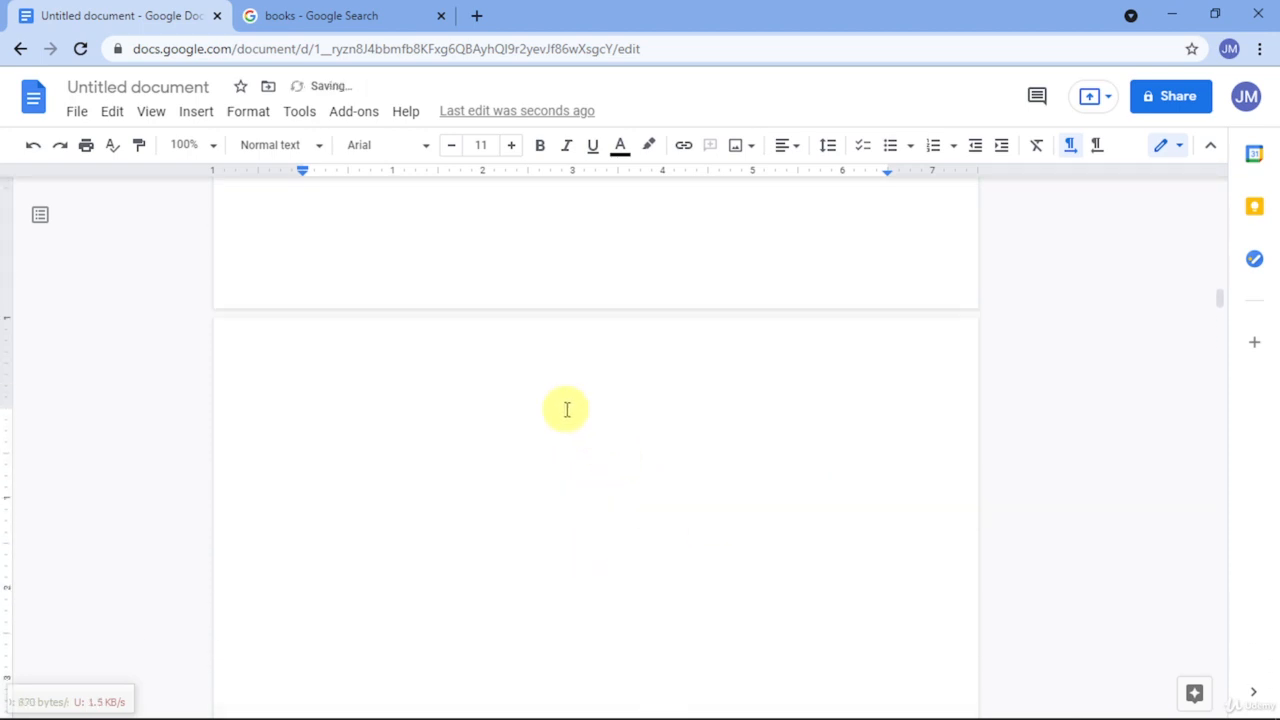
{"action": "left_click", "coordinate": [325, 385]}
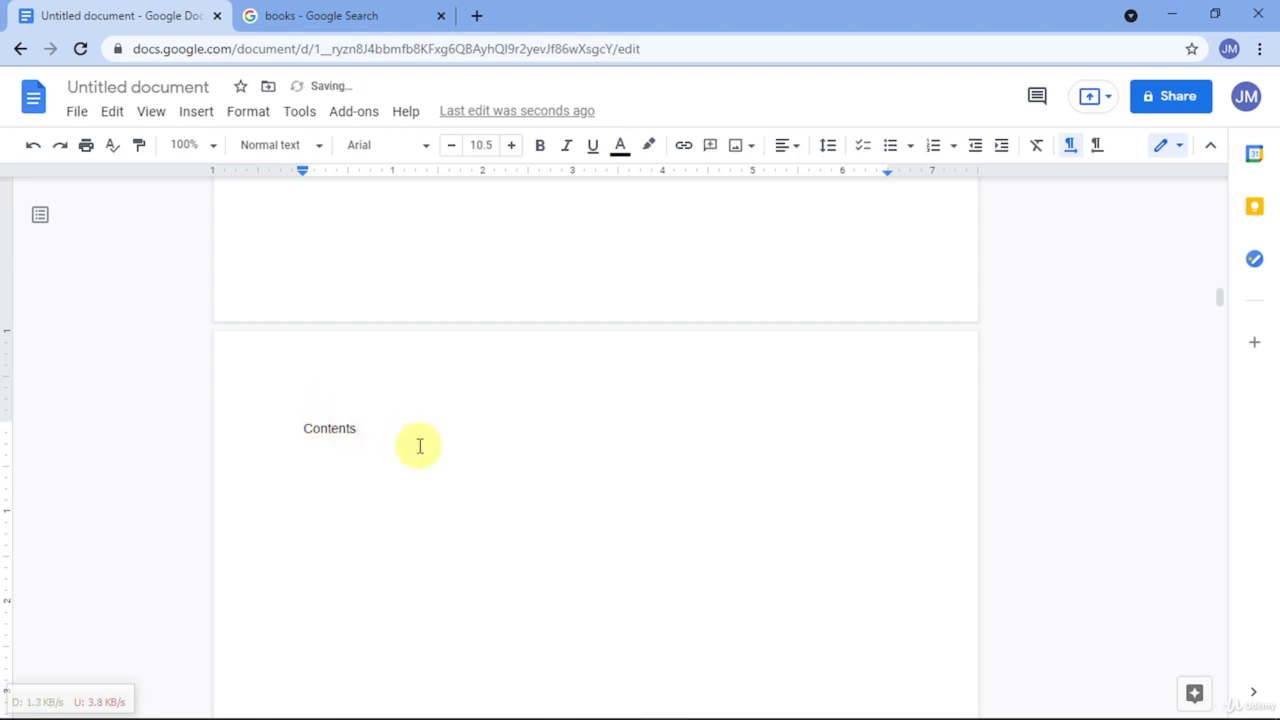
Step: Add page numbers starting at 1 to the header of Section 3 only and center the number
{"action": "double_click", "coordinate": [580, 368]}
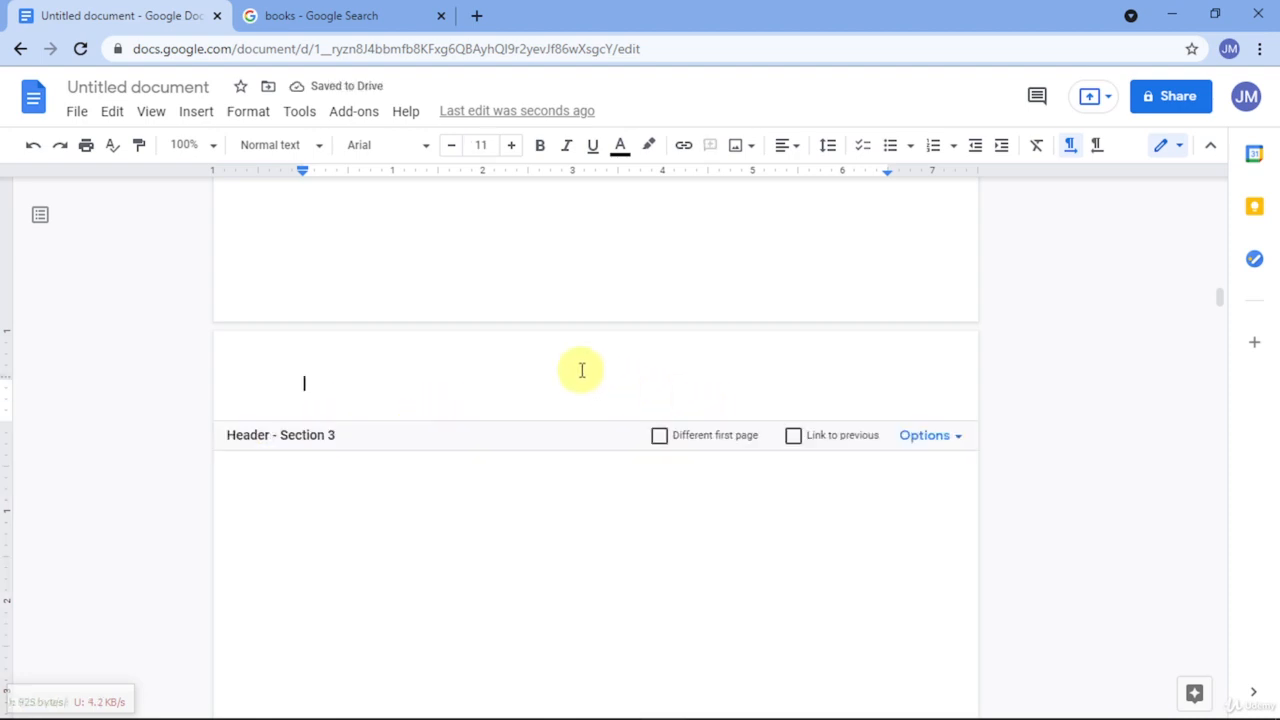
{"action": "left_click", "coordinate": [918, 435]}
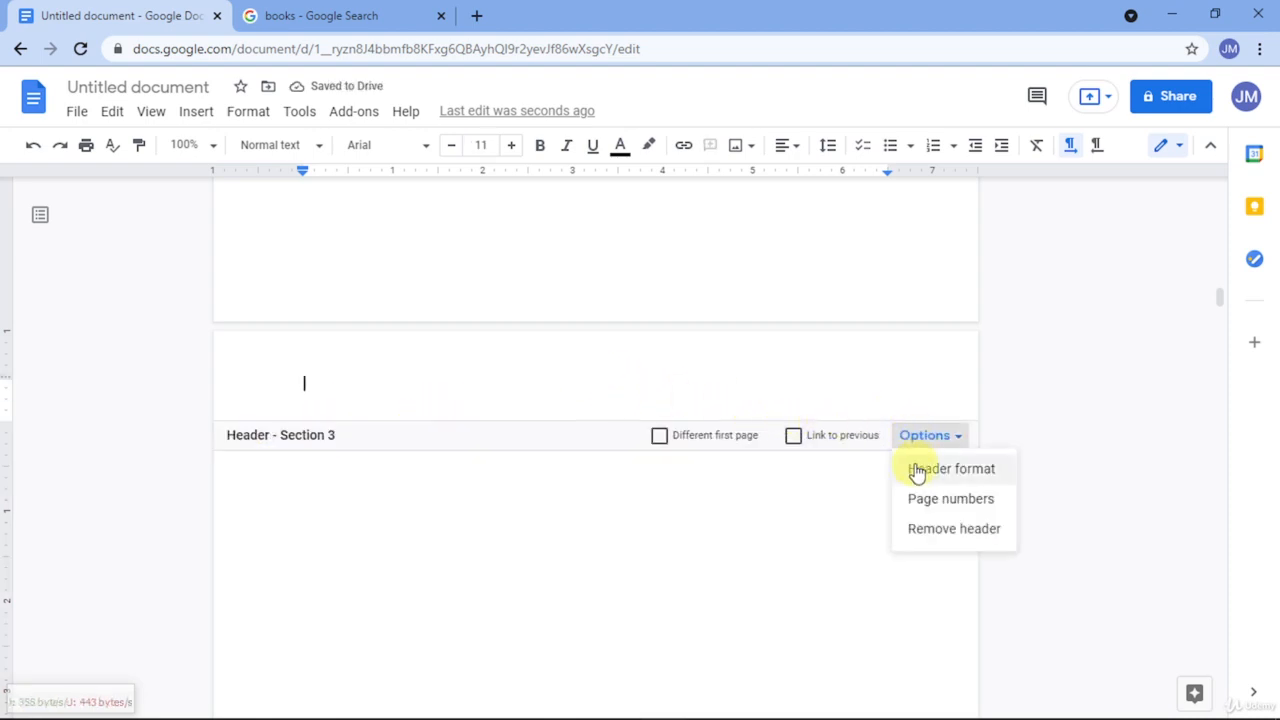
{"action": "left_click", "coordinate": [940, 498]}
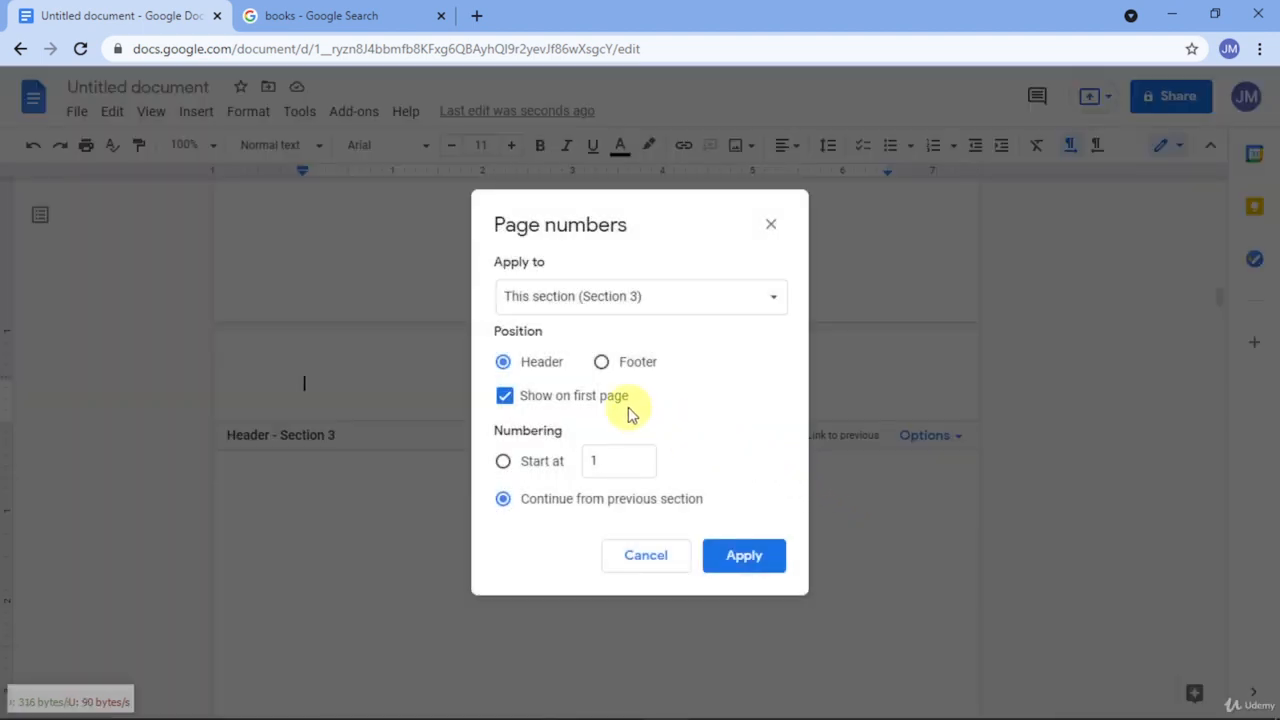
{"action": "left_click", "coordinate": [600, 300]}
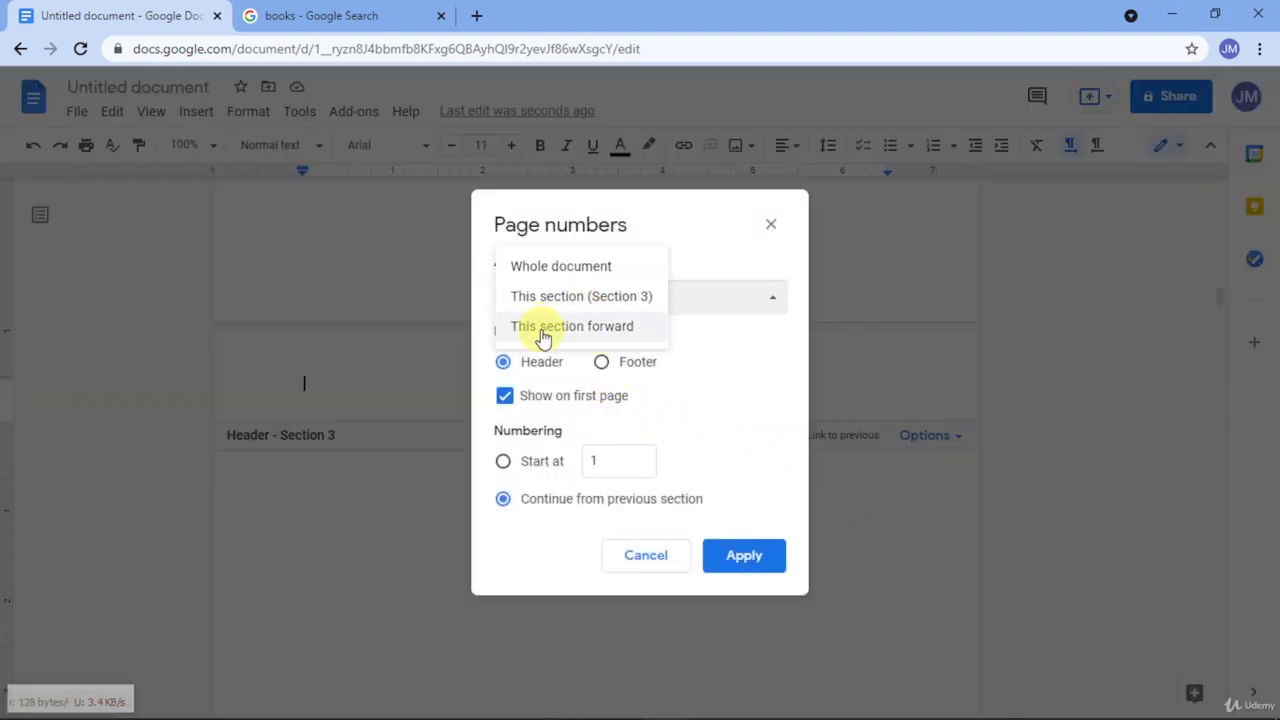
{"action": "left_click", "coordinate": [603, 305]}
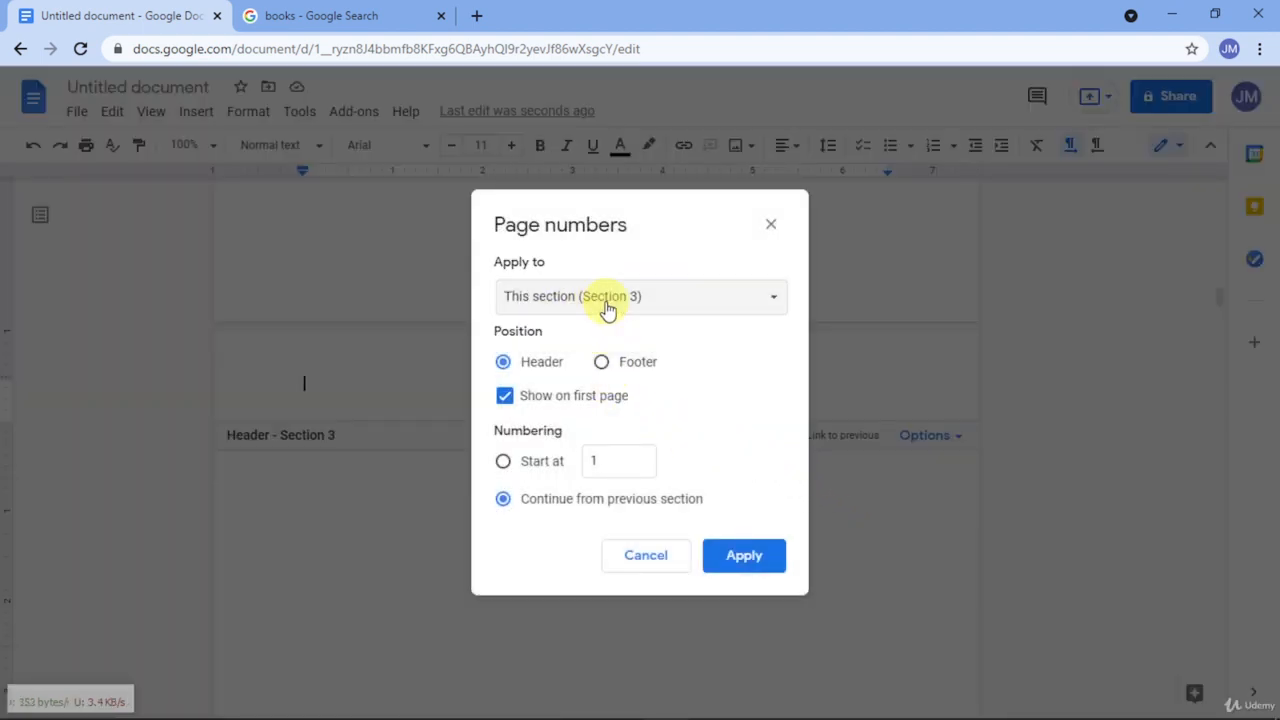
{"action": "left_click", "coordinate": [530, 468]}
{"action": "left_click", "coordinate": [744, 556]}
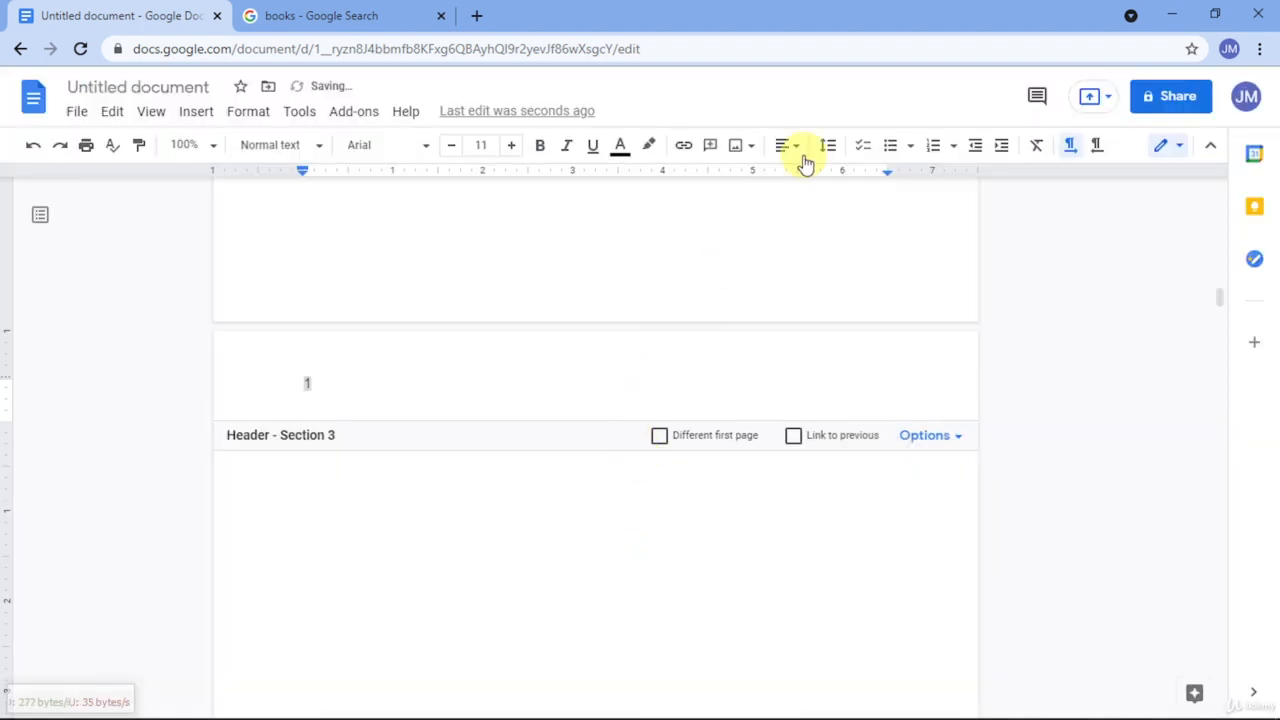
{"action": "left_click", "coordinate": [737, 181]}
{"action": "left_click", "coordinate": [606, 594]}
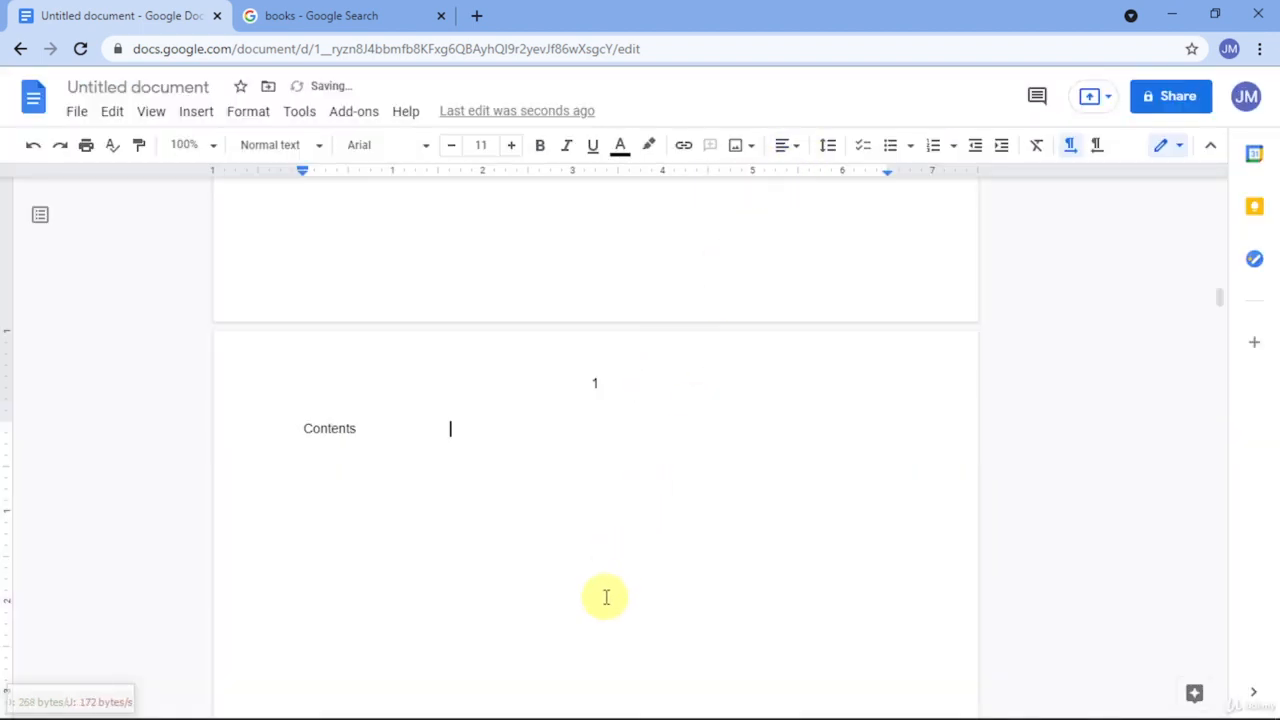
Step: Review the header page numbers from the cover page through the Table of Contents section
{"action": "scroll", "coordinate": [611, 574], "scroll_direction": "down", "scroll_amount": 3}
{"action": "scroll", "coordinate": [611, 574], "scroll_direction": "up", "scroll_amount": 15}
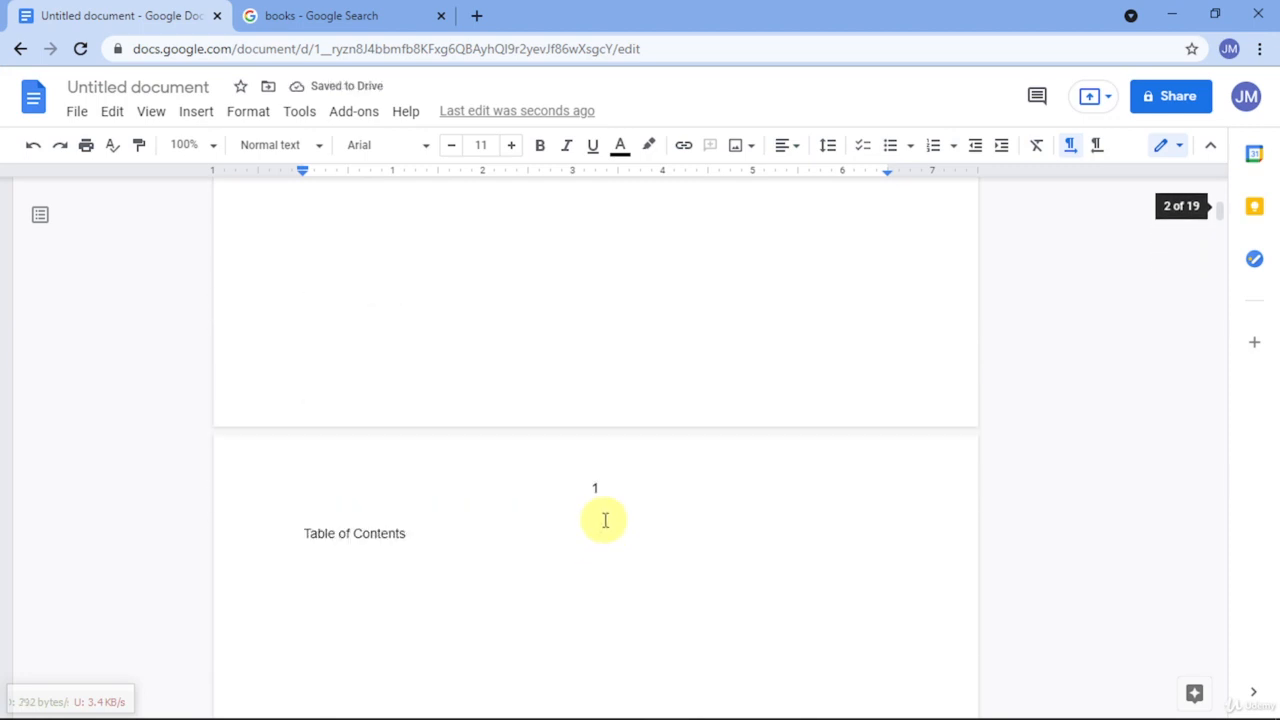
{"action": "scroll", "coordinate": [697, 294], "scroll_direction": "down", "scroll_amount": 7}
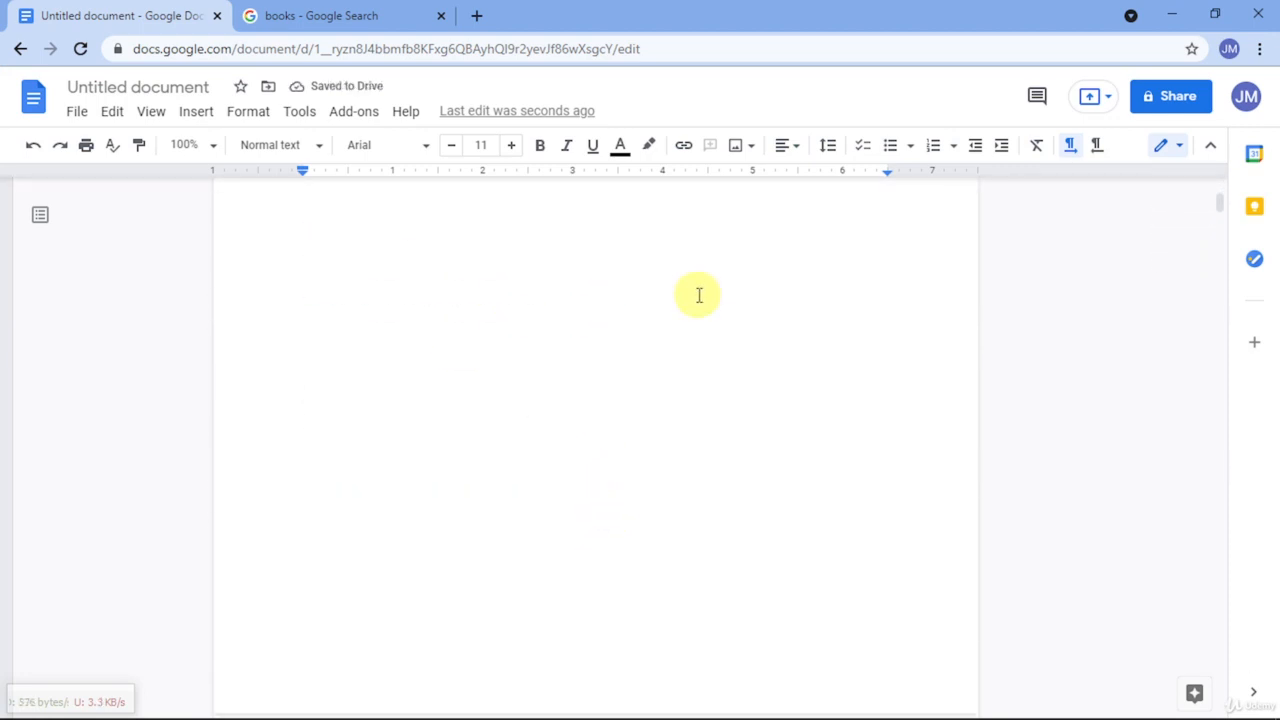
{"action": "scroll", "coordinate": [650, 350], "scroll_direction": "down", "scroll_amount": 1}
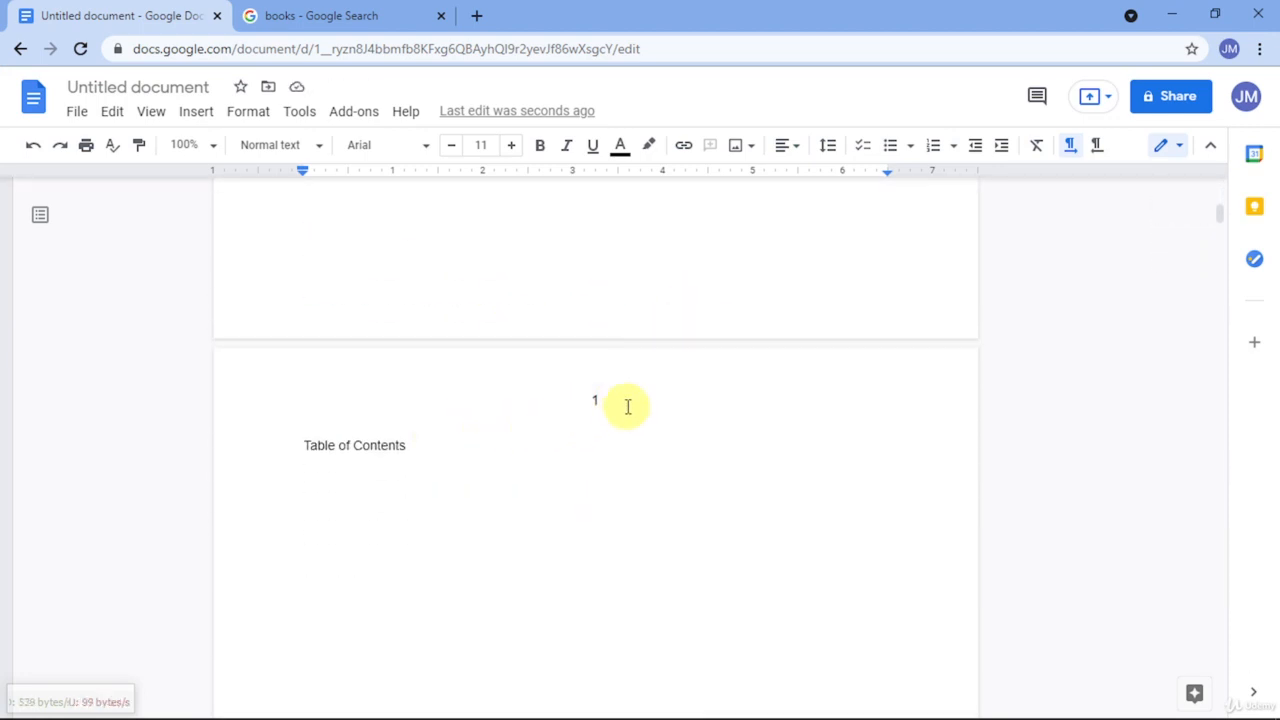
{"action": "scroll", "coordinate": [626, 406], "scroll_direction": "down", "scroll_amount": 3}
{"action": "scroll", "coordinate": [634, 403], "scroll_direction": "down", "scroll_amount": 12}
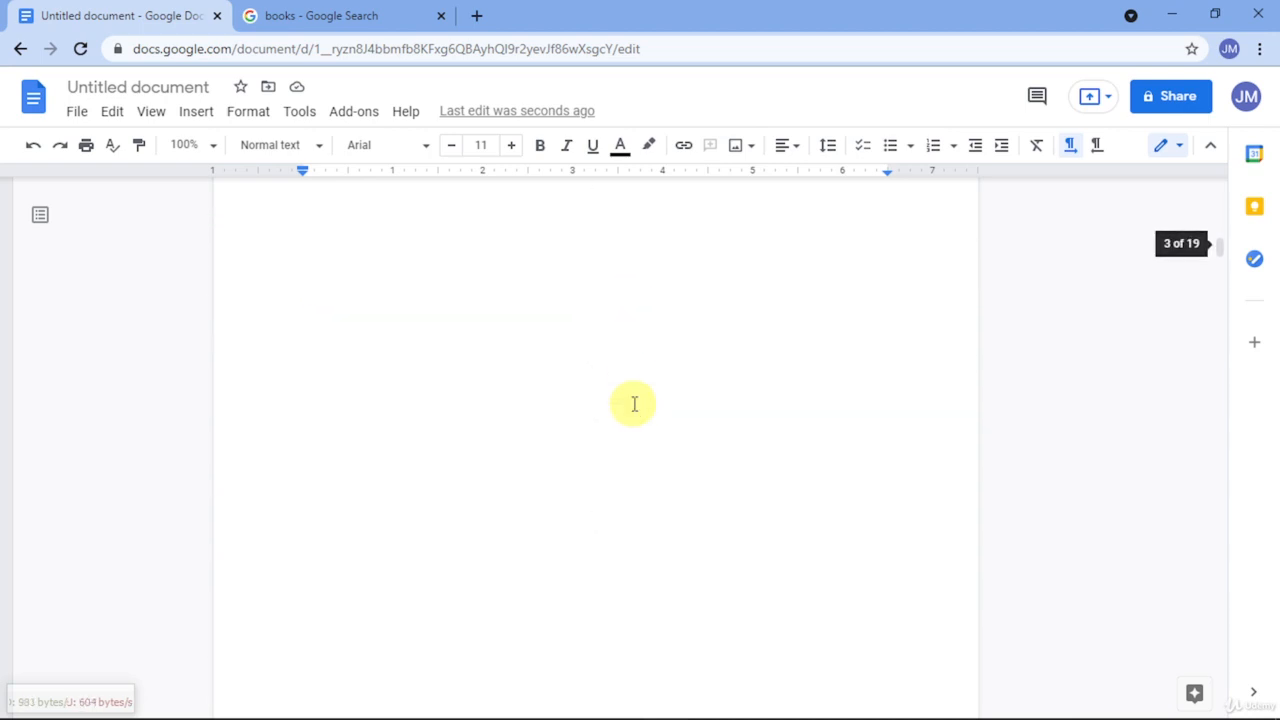
Step: Insert a continuous section break at the start of the Section 3 page numbered 4
{"action": "scroll", "coordinate": [634, 403], "scroll_direction": "down", "scroll_amount": 11}
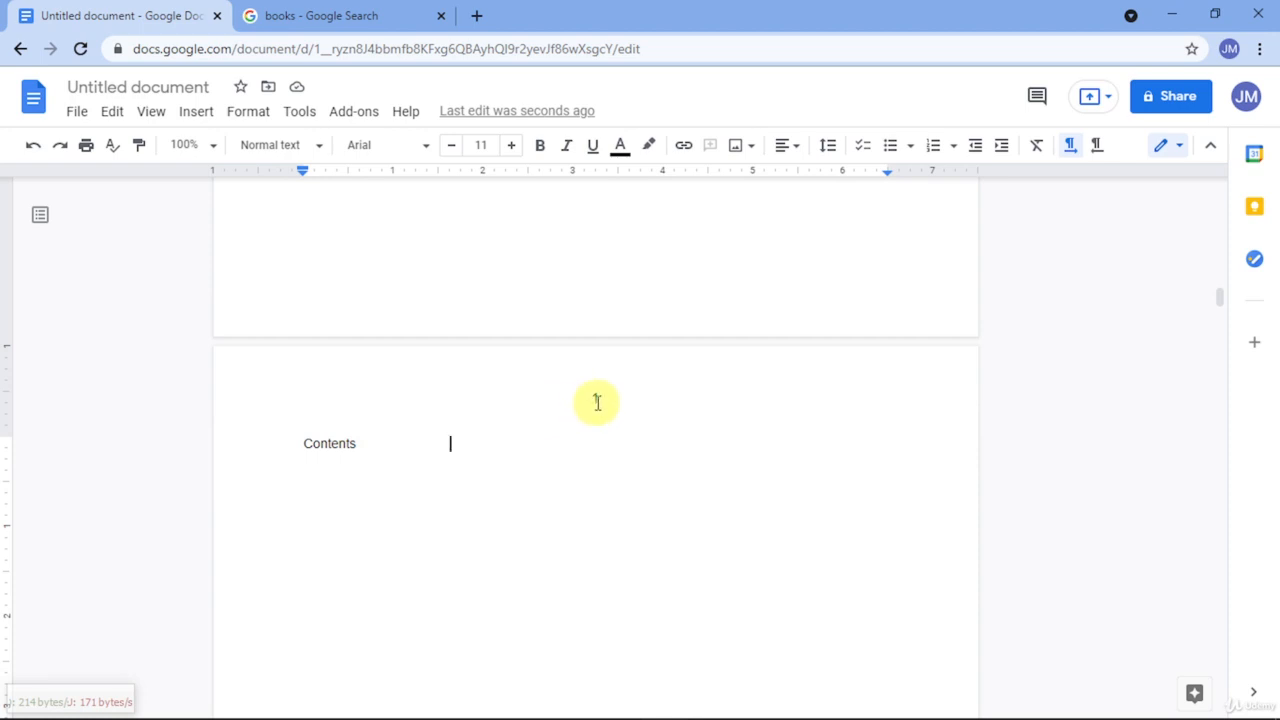
{"action": "scroll", "coordinate": [597, 400], "scroll_direction": "down", "scroll_amount": 20}
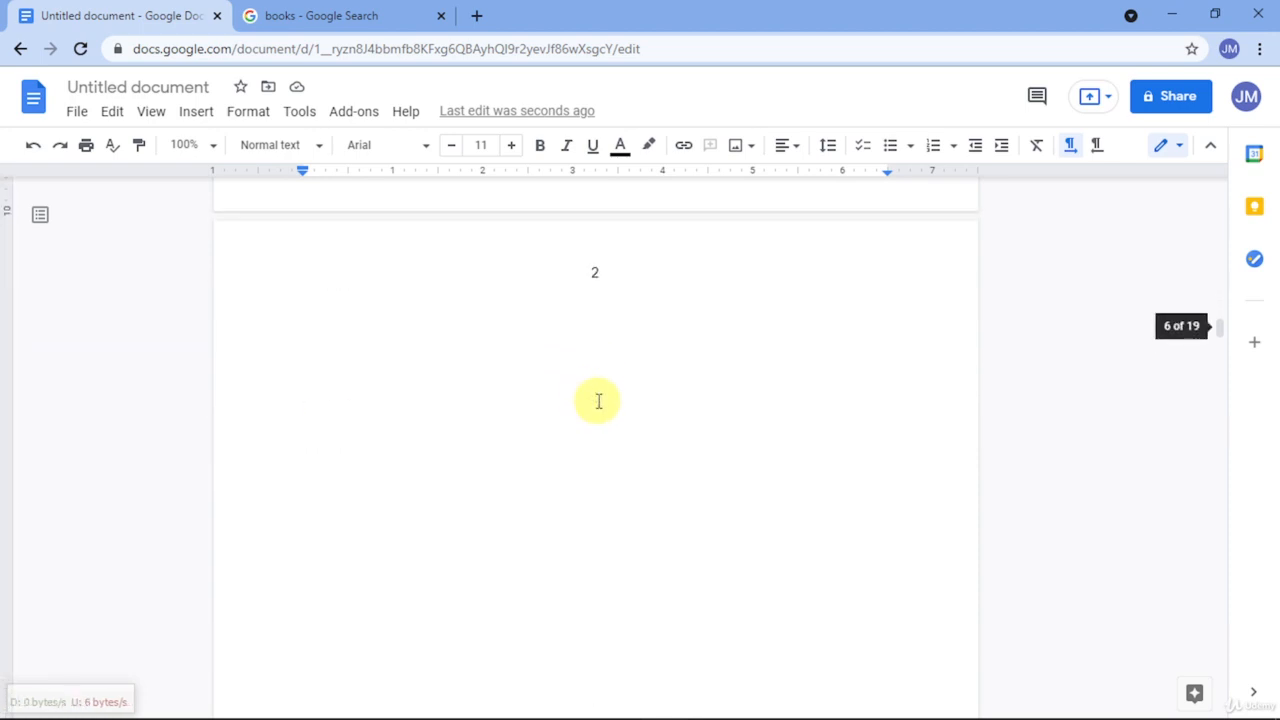
{"action": "scroll", "coordinate": [562, 408], "scroll_direction": "down", "scroll_amount": 9}
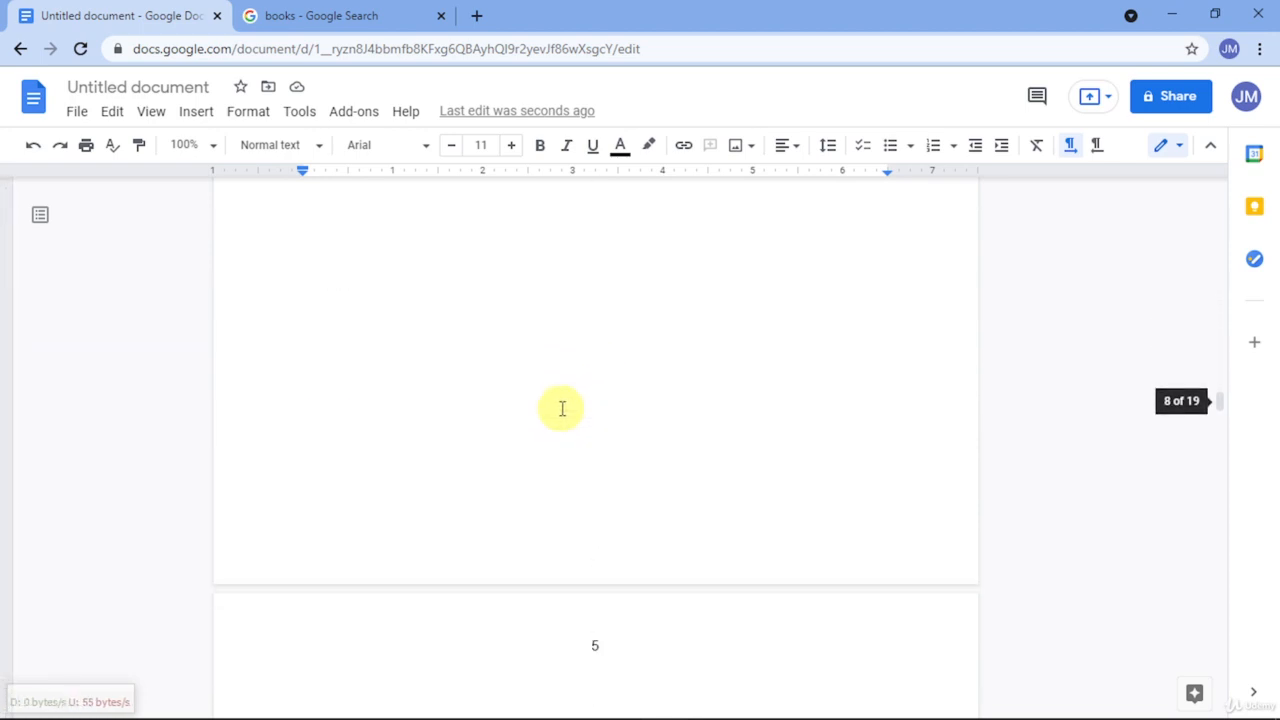
{"action": "scroll", "coordinate": [562, 408], "scroll_direction": "up", "scroll_amount": 8}
{"action": "left_click", "coordinate": [516, 423]}
{"action": "left_click", "coordinate": [306, 440]}
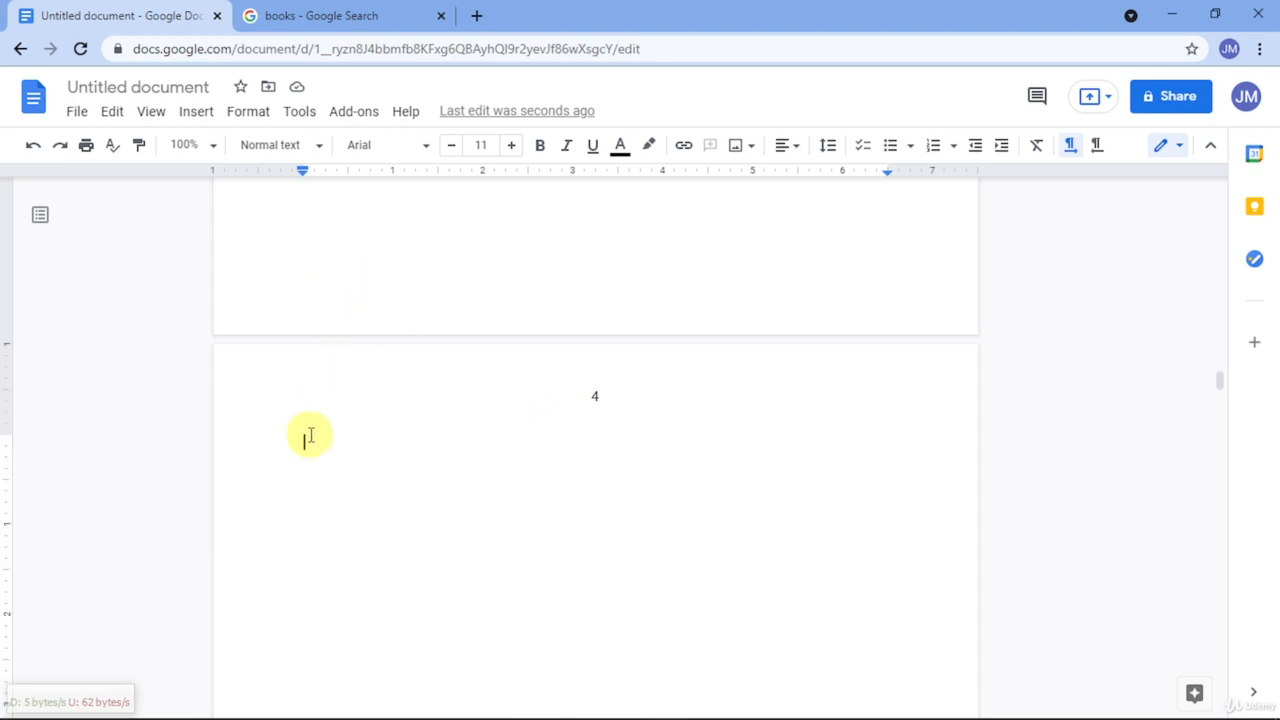
{"action": "left_click", "coordinate": [200, 120]}
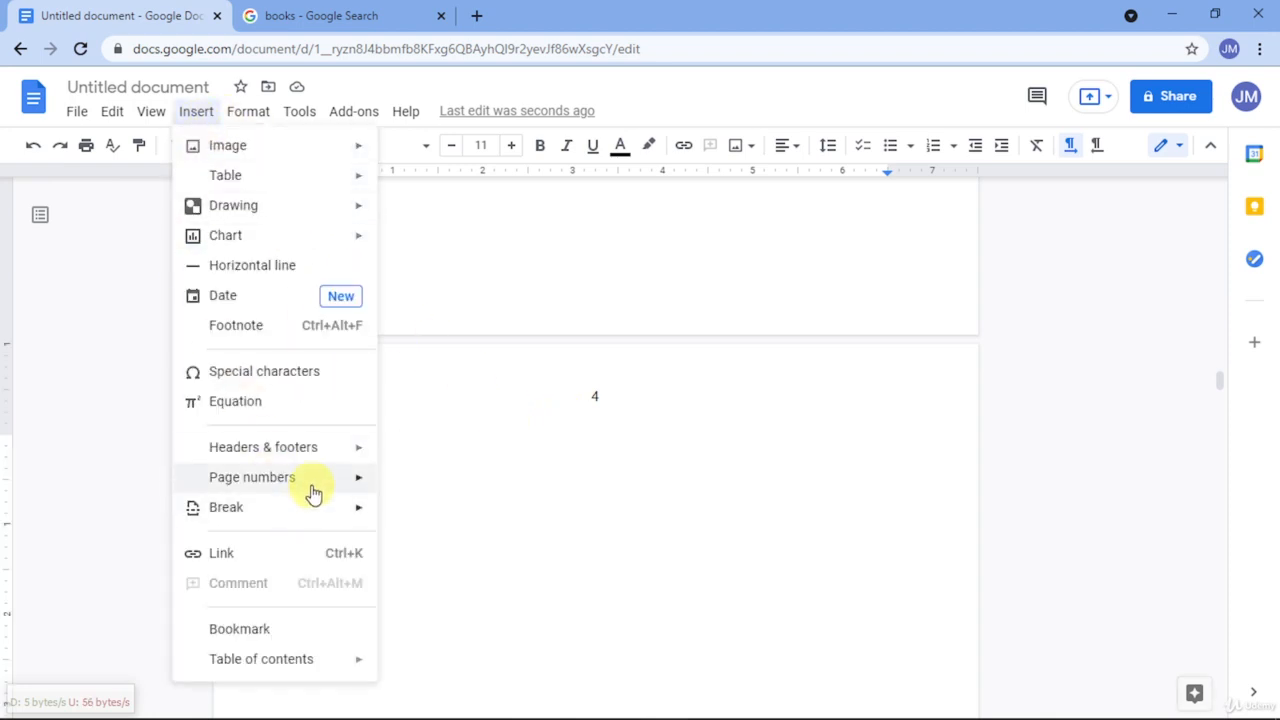
{"action": "mouse_move", "coordinate": [310, 518]}
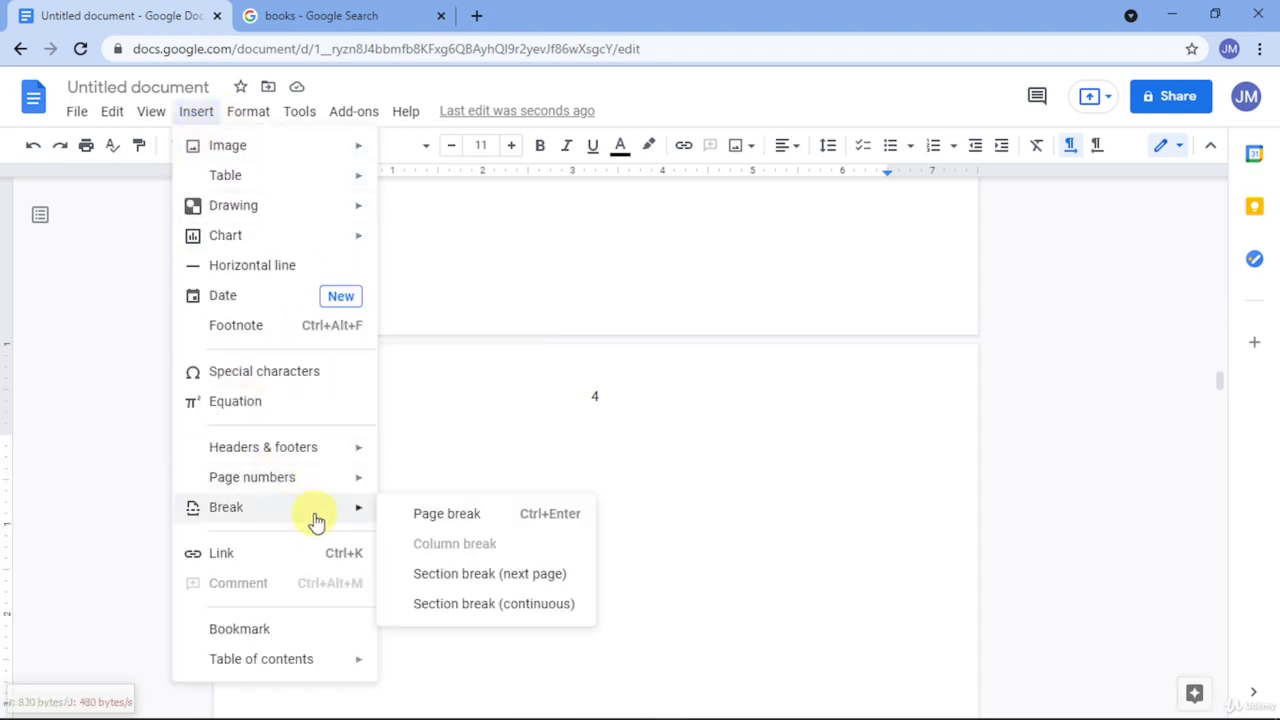
{"action": "left_click", "coordinate": [456, 603]}
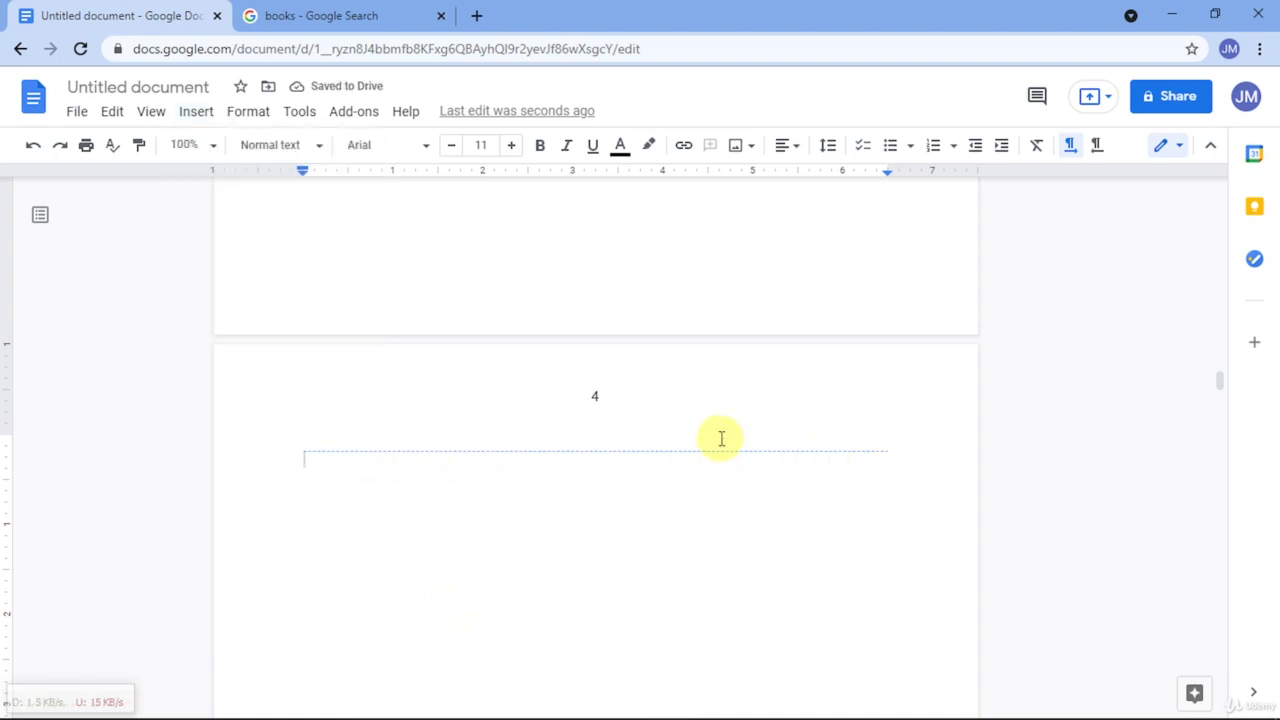
Step: Open the header and footer insertion options for the section following the continuous break
{"action": "left_click", "coordinate": [196, 111]}
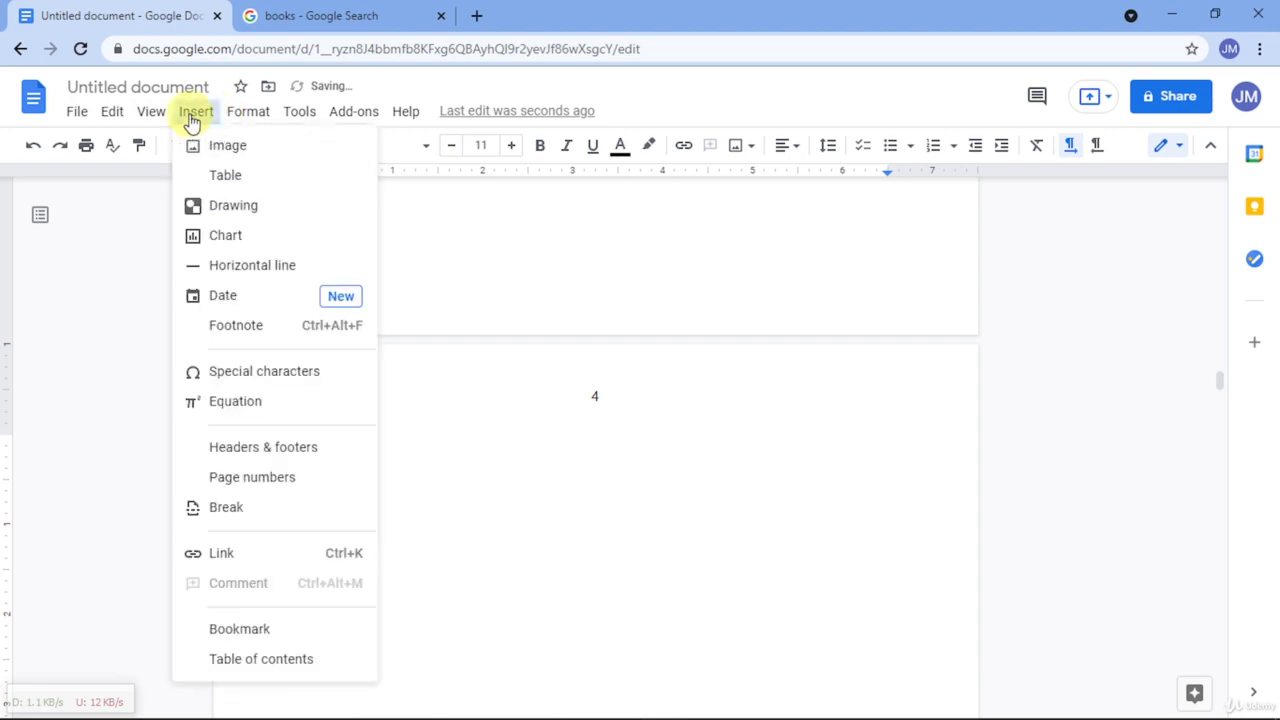
{"action": "mouse_move", "coordinate": [330, 487]}
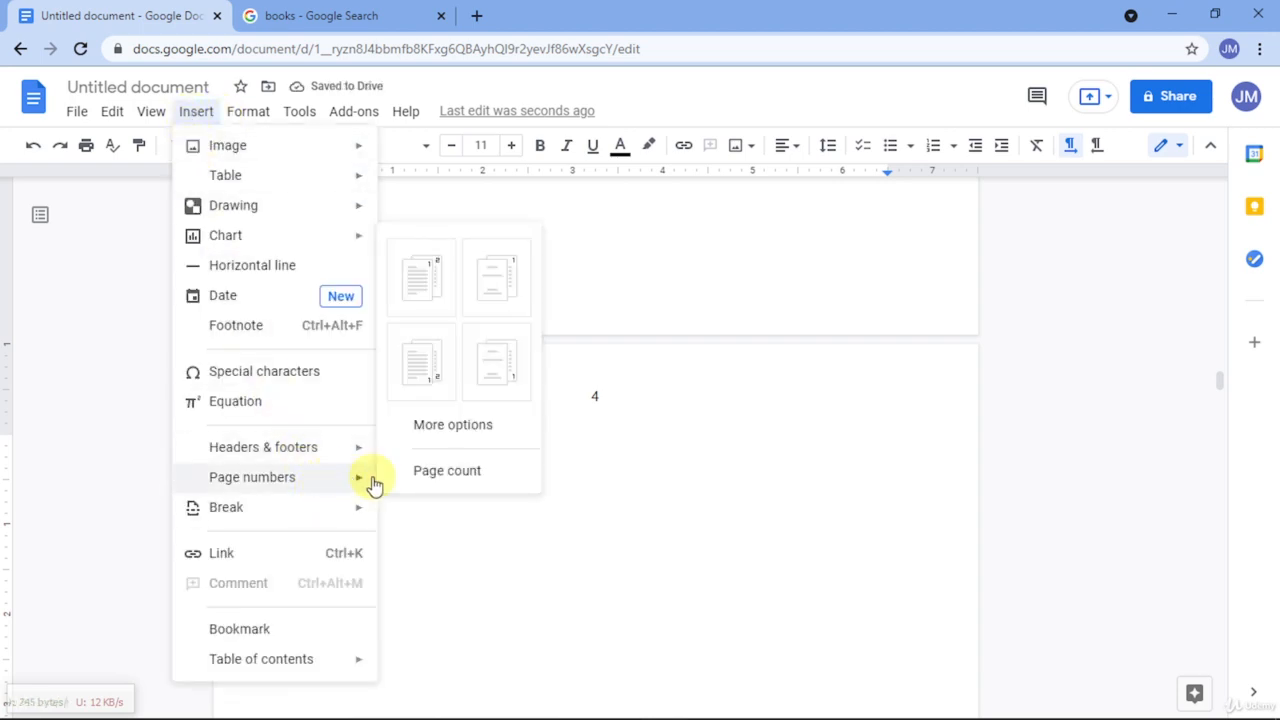
{"action": "mouse_move", "coordinate": [320, 460]}
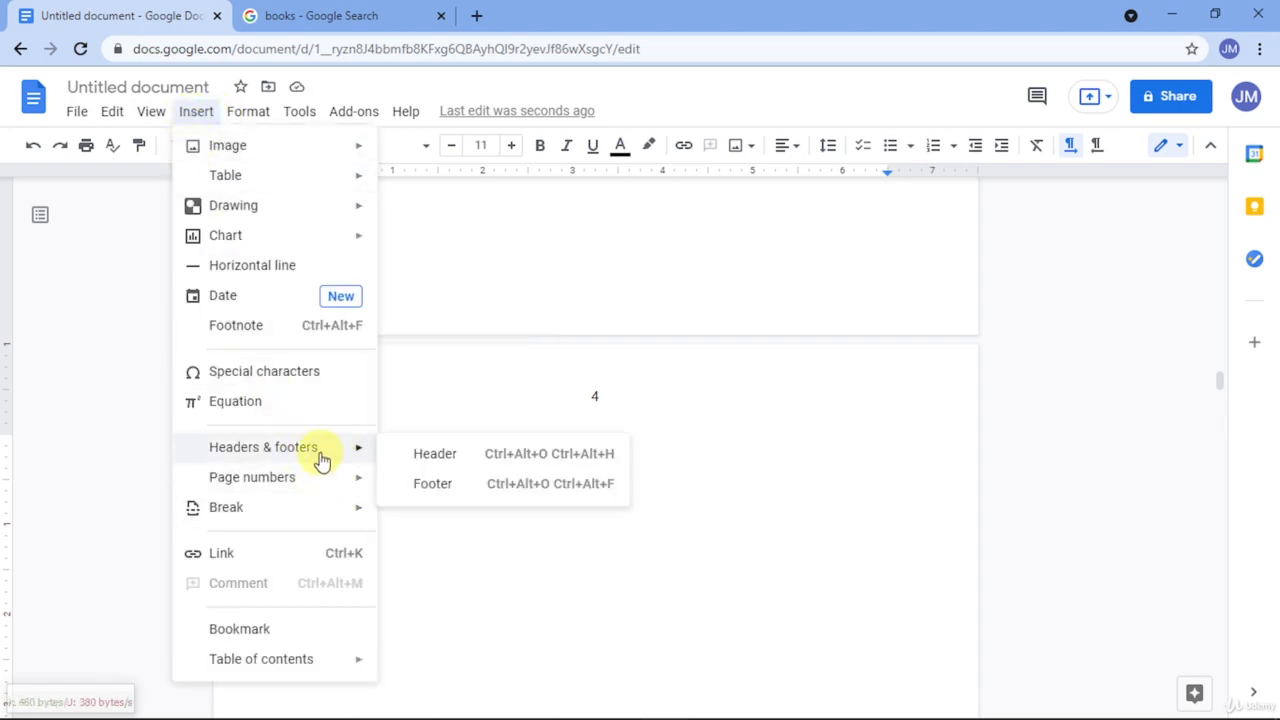